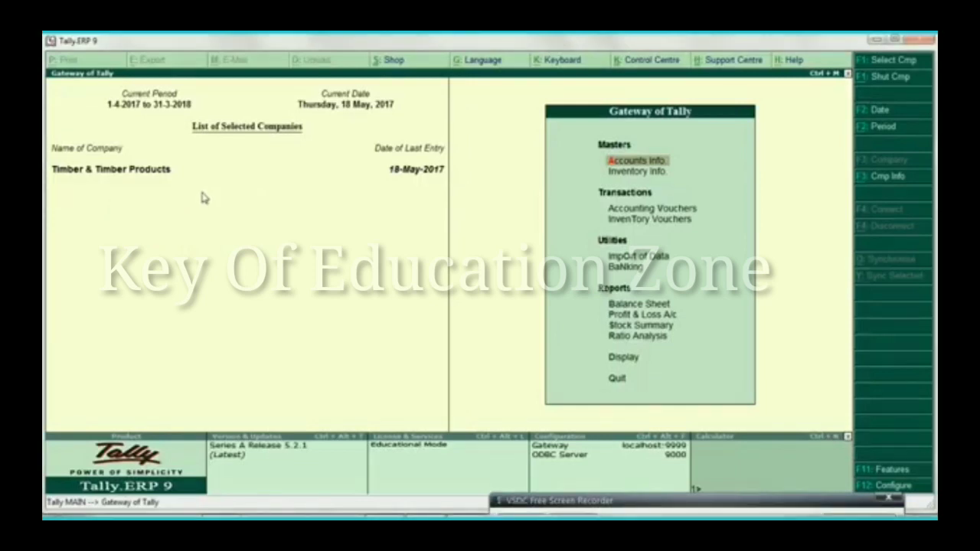
Set Maintain payroll to Yes in the accounting features of Timber & Timber Products.
key("F11")
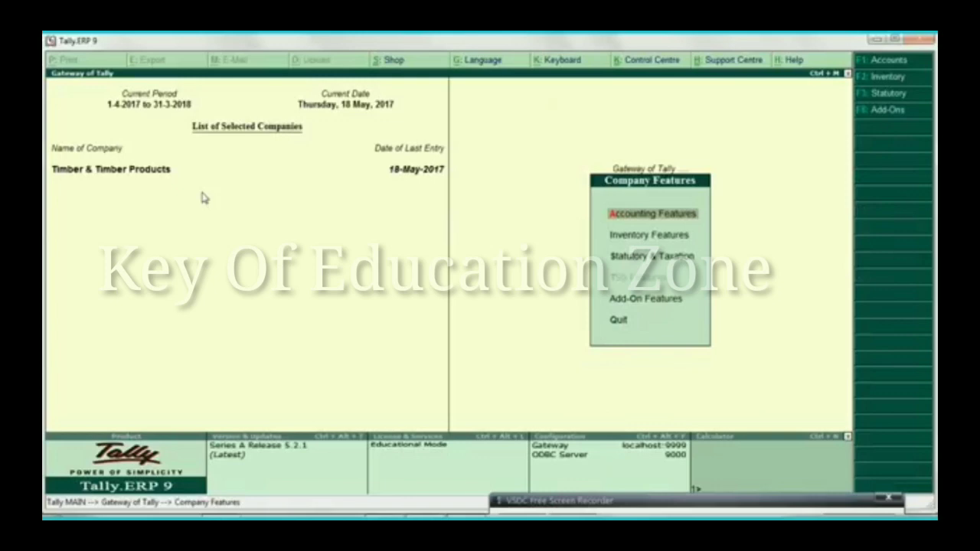
key("Return")
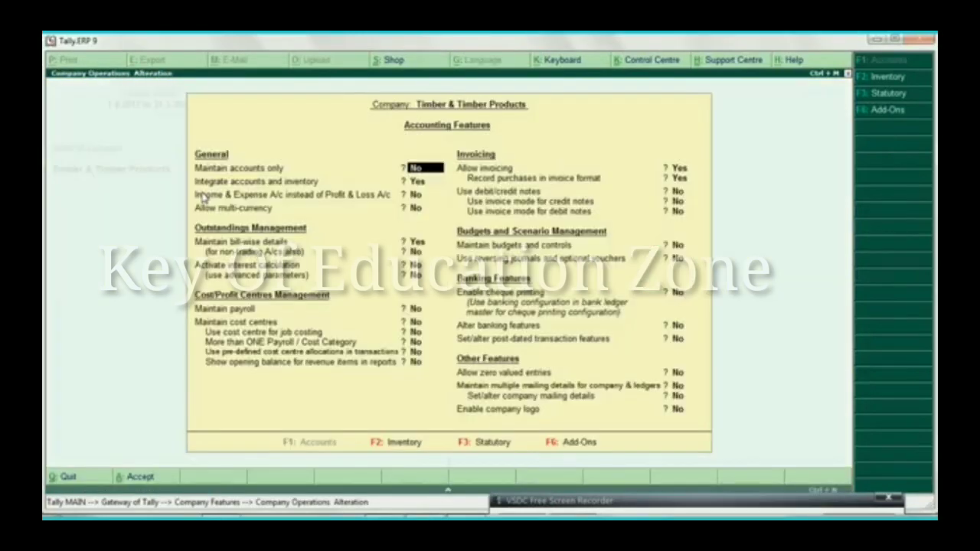
key("Return")
key("Return")
key("Return")
key("Return")
key("Return")
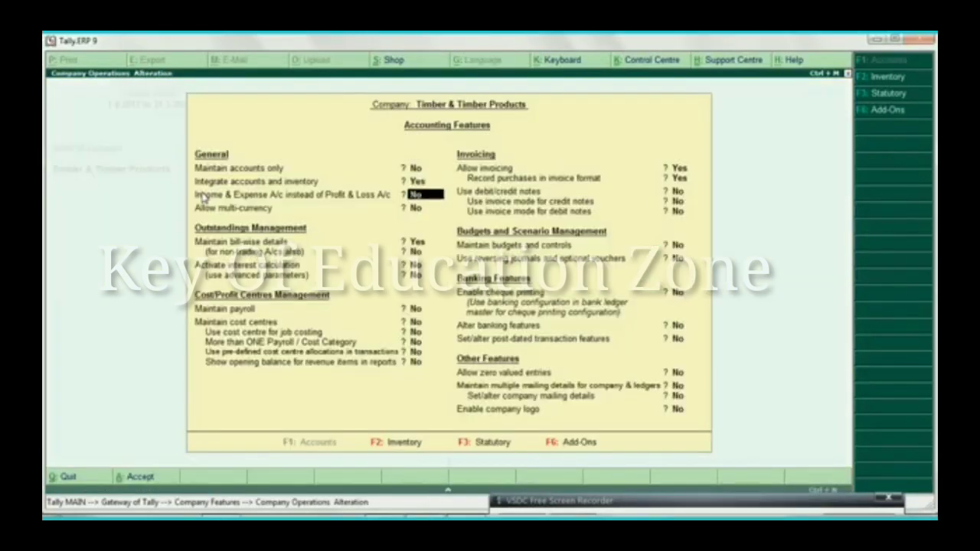
key("Return")
key("Return")
key("Return")
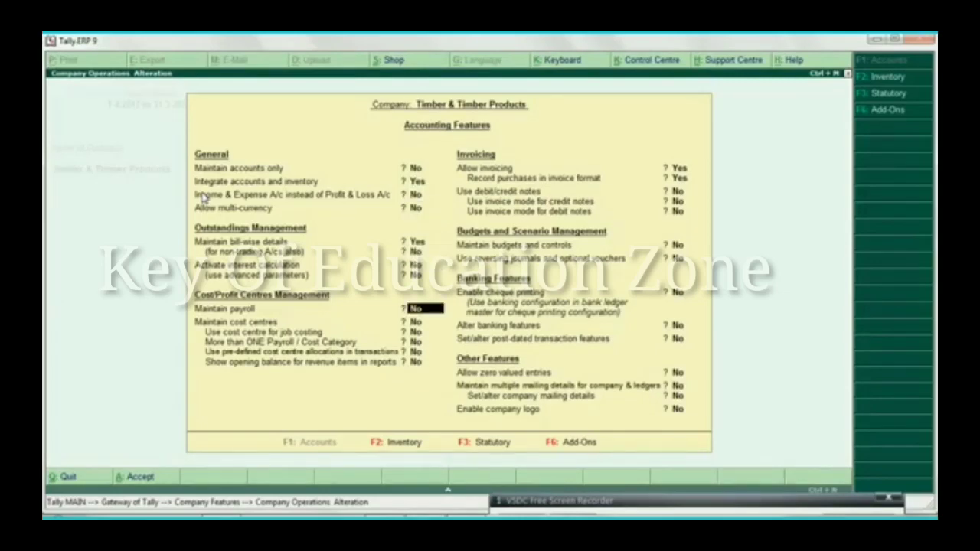
key("Return")
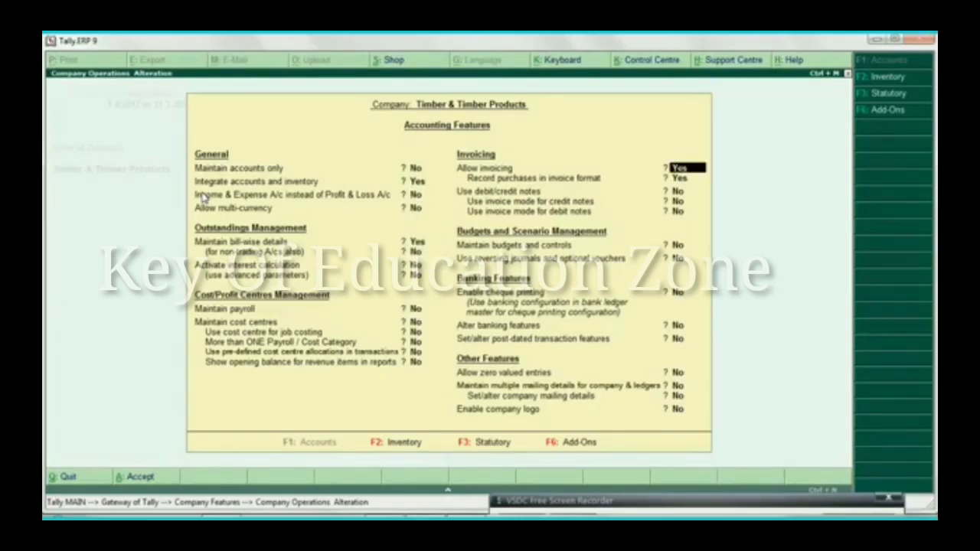
key("Up")
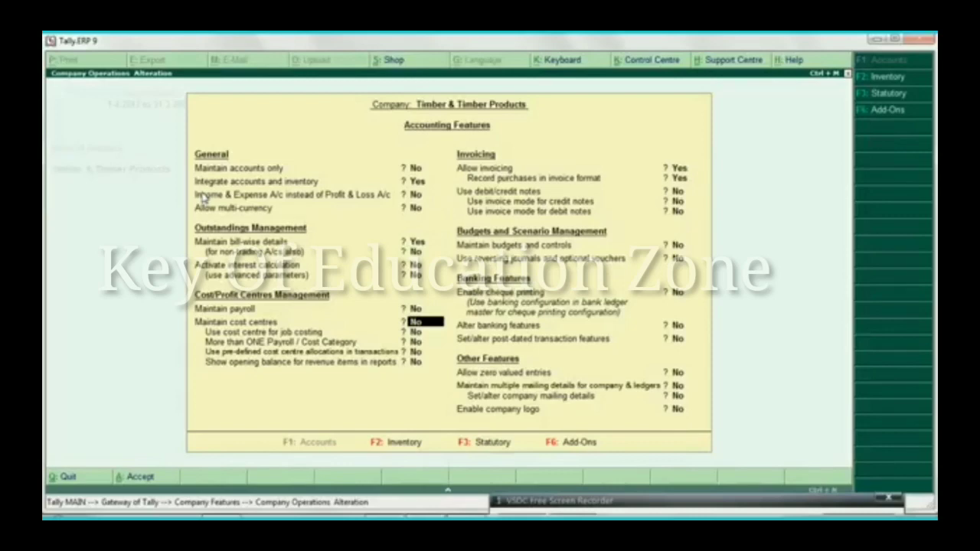
key("Up")
type("y")
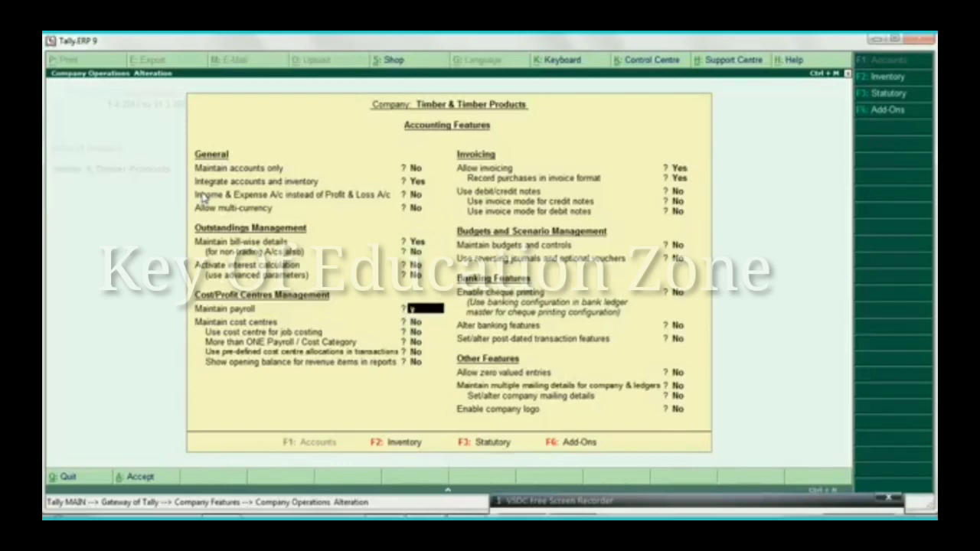
key("Return")
Set More than ONE Payroll / Cost Category to Yes, accept the accounting features and return to the Gateway of Tally.
key("Return")
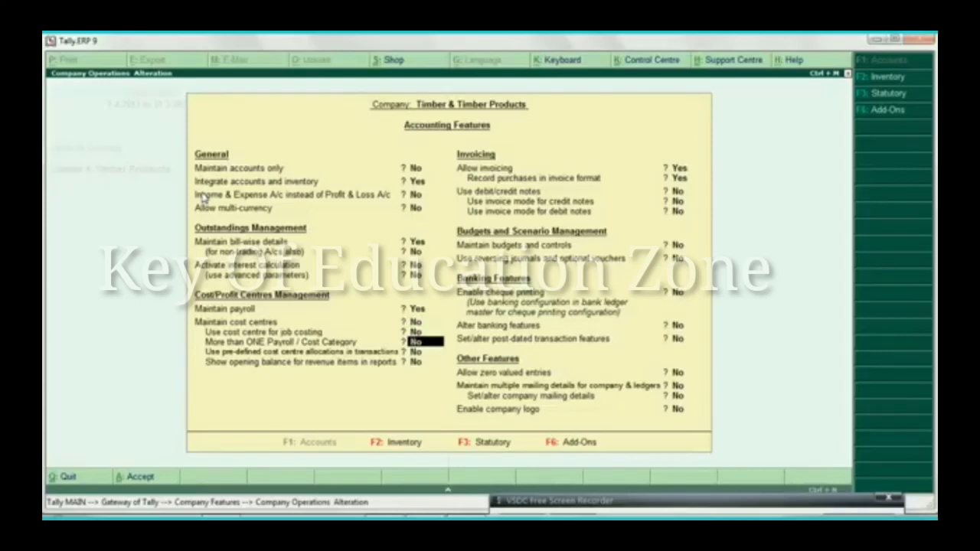
type("y")
key("Return")
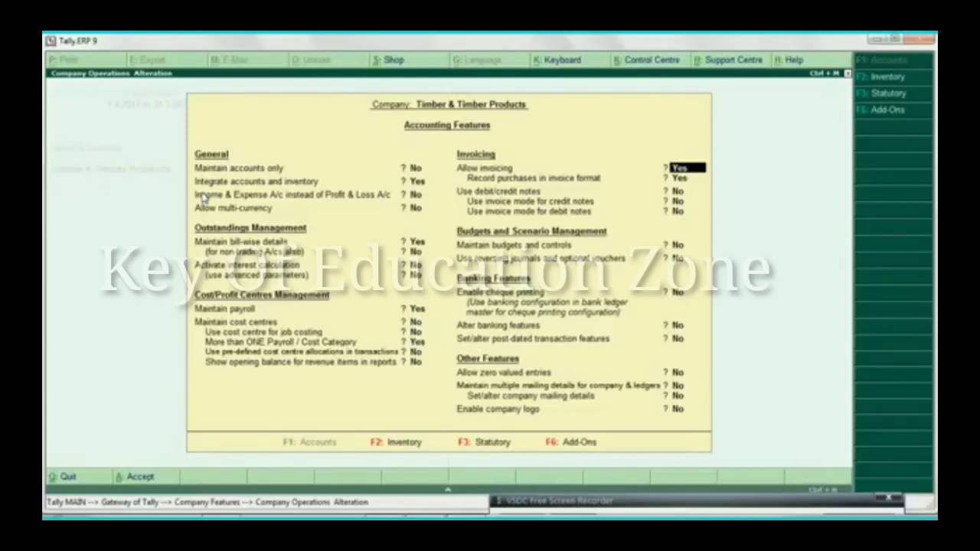
key("Return")
key("Return")
key("Return")
key("Return")
key("Return")
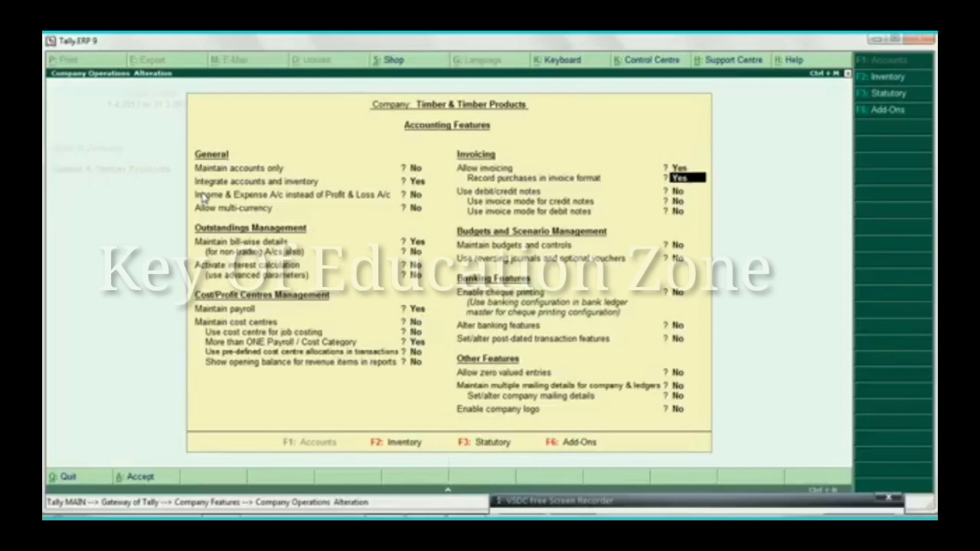
key("Return")
key("Return")
key("Return")
key("Return")
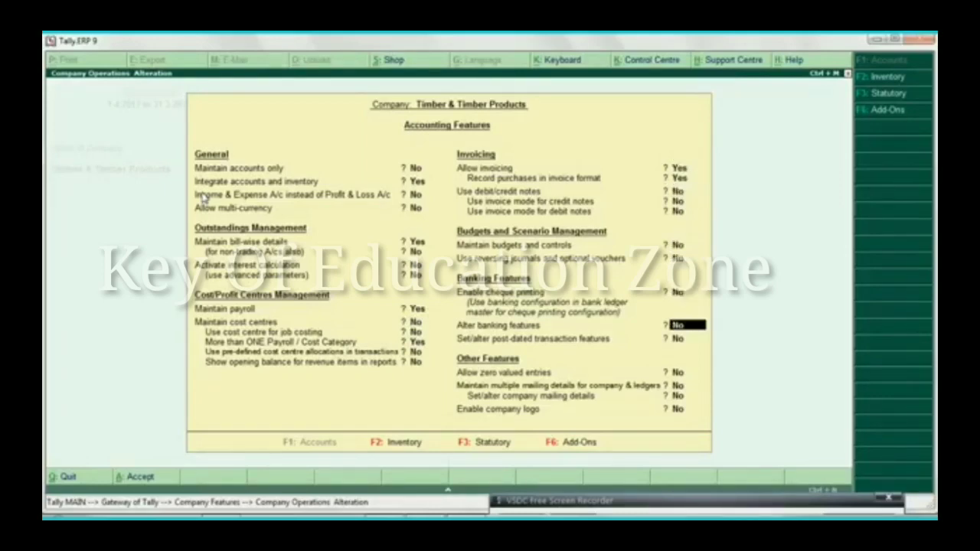
key("Return")
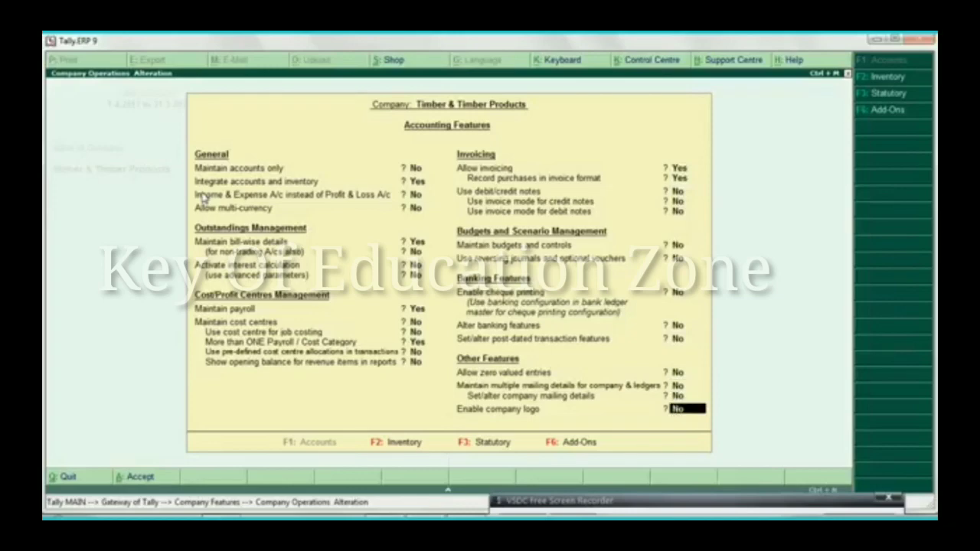
key("Return")
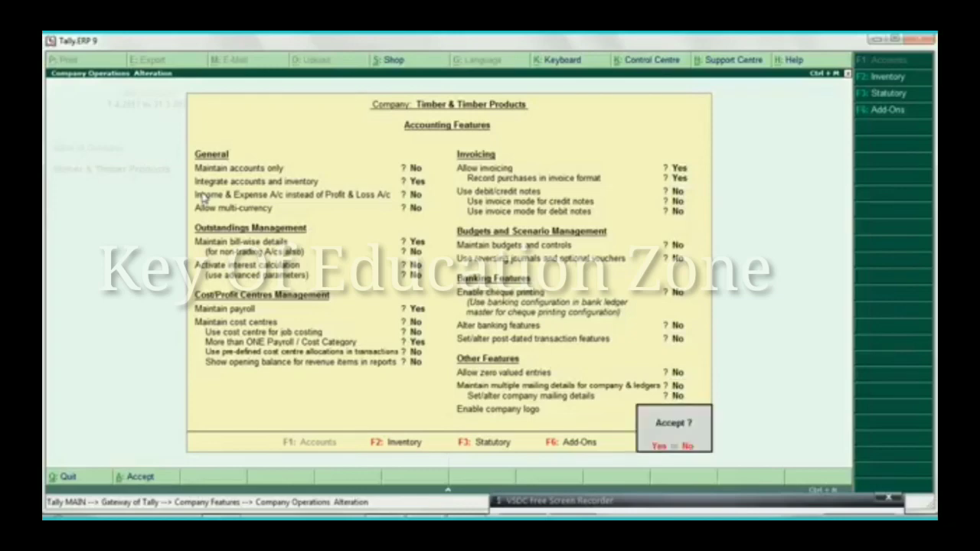
key("Return")
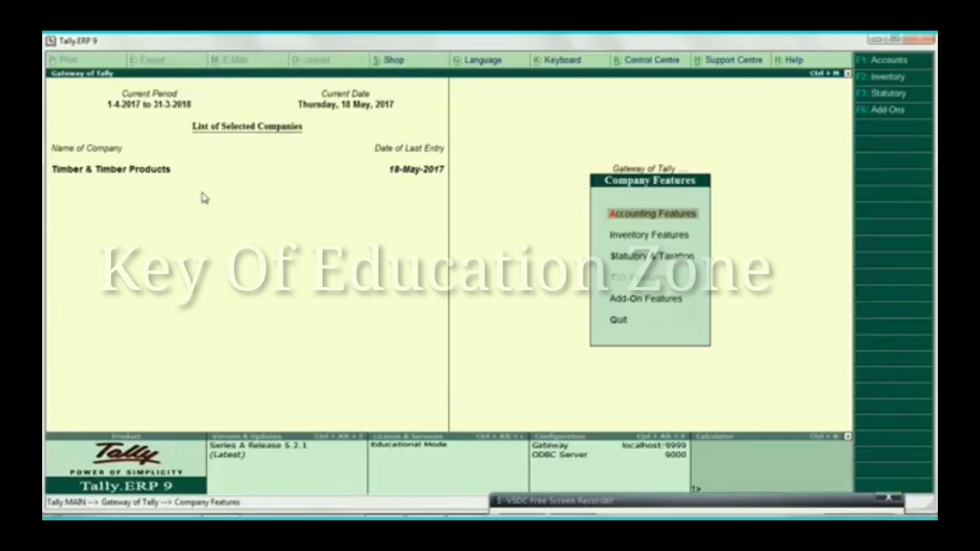
key("Escape")
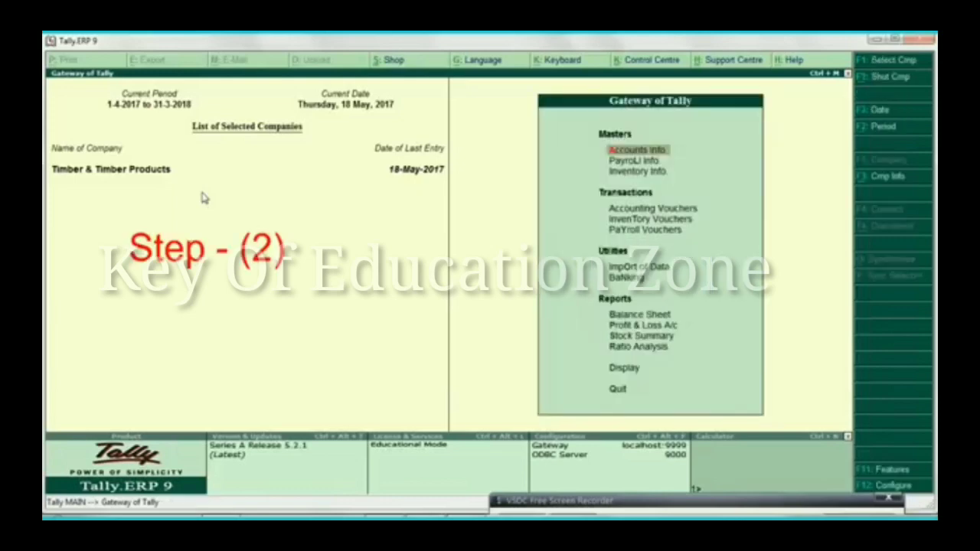
Create a single employee category named ABC Trust, with Allocate Revenue Items as Yes and Allocate Non-revenue Items as No.
key("Down")
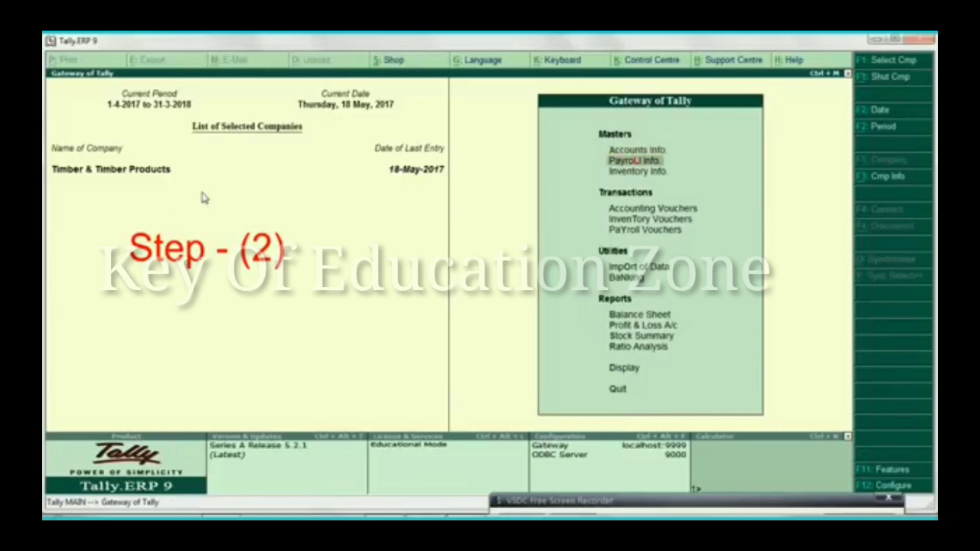
key("Up")
key("Down")
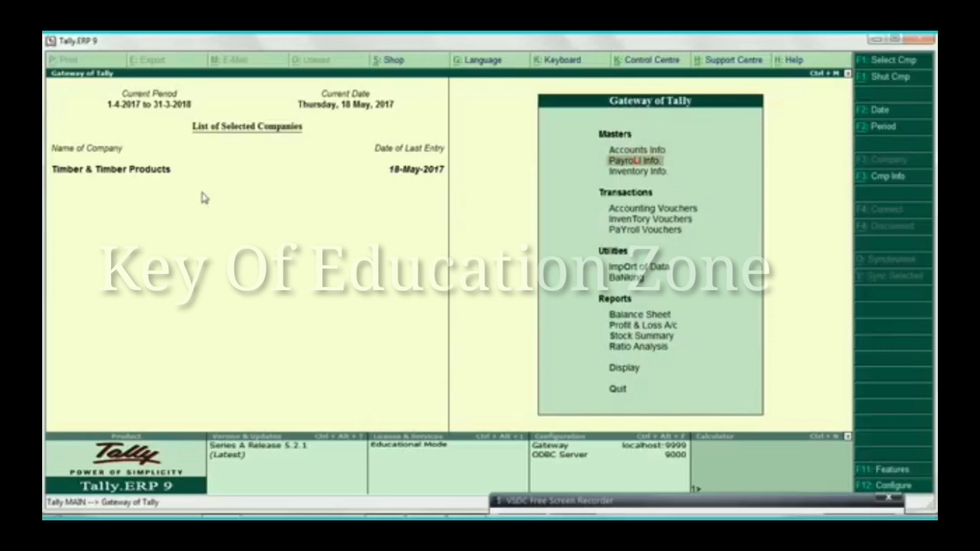
key("Return")
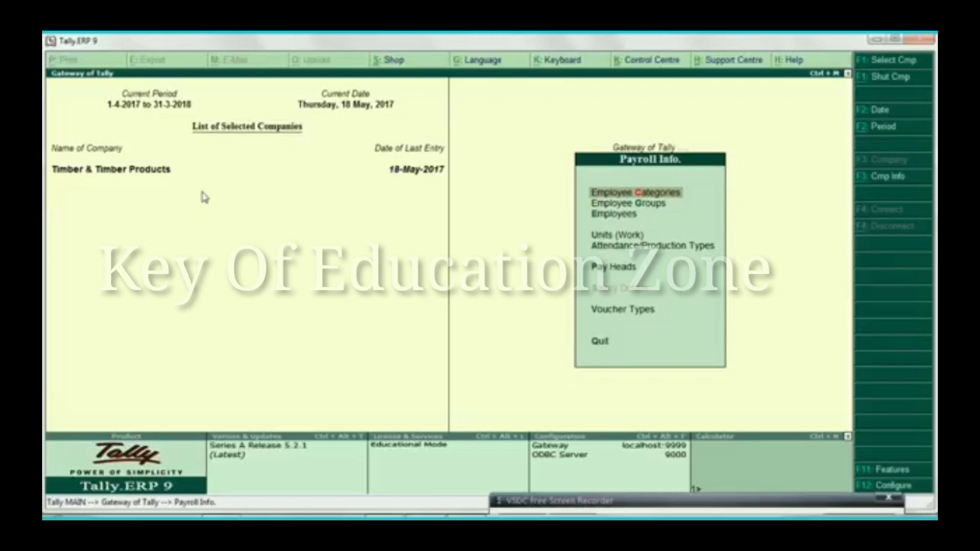
key("Return")
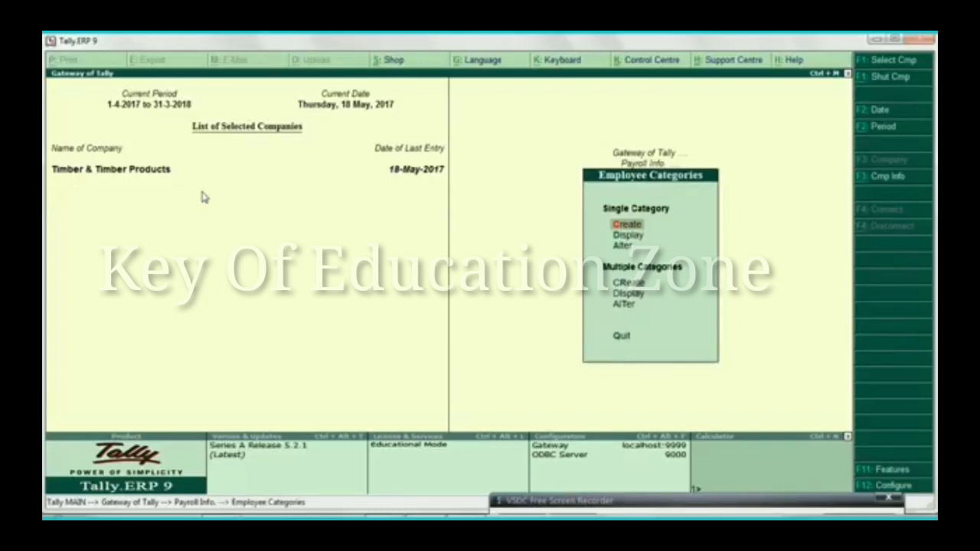
key("Return")
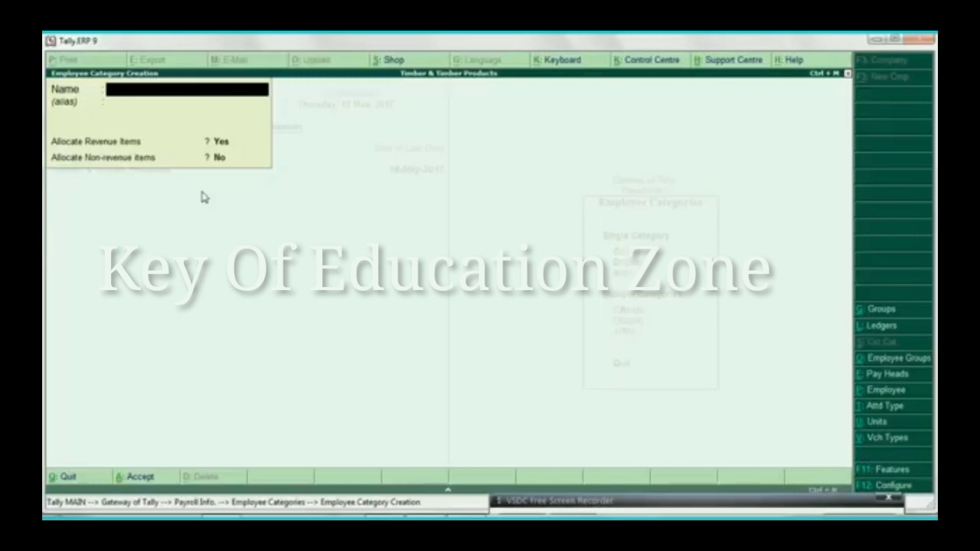
type("ABC Trust")
key("Return")
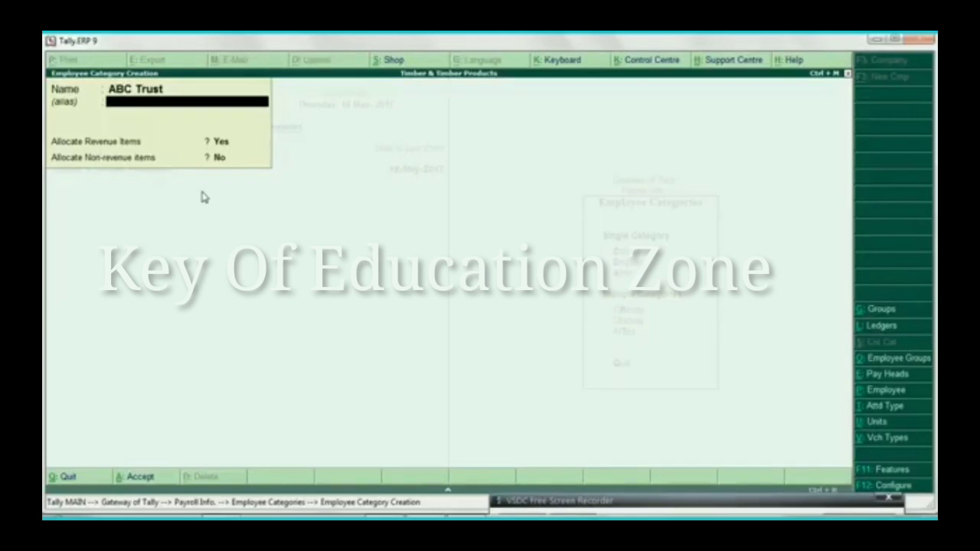
key("Return")
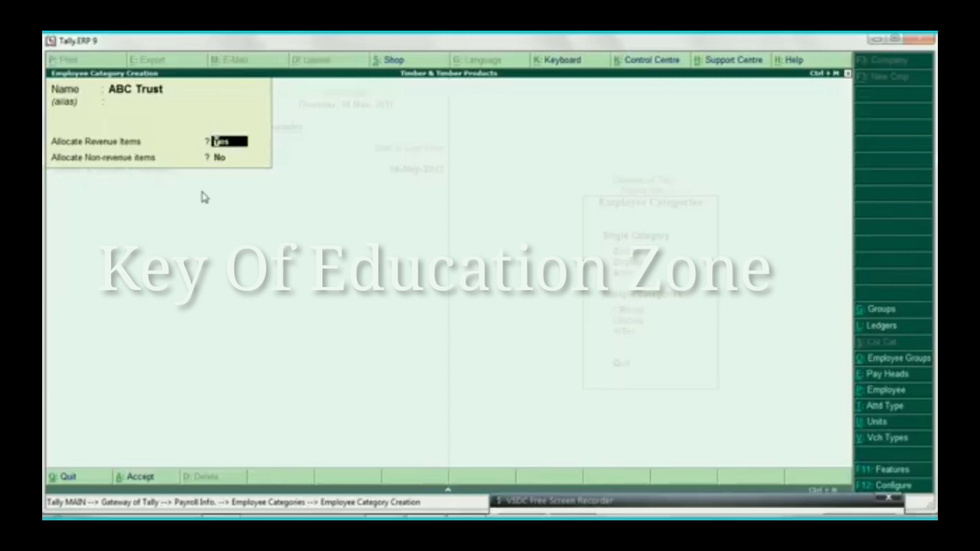
key("Return")
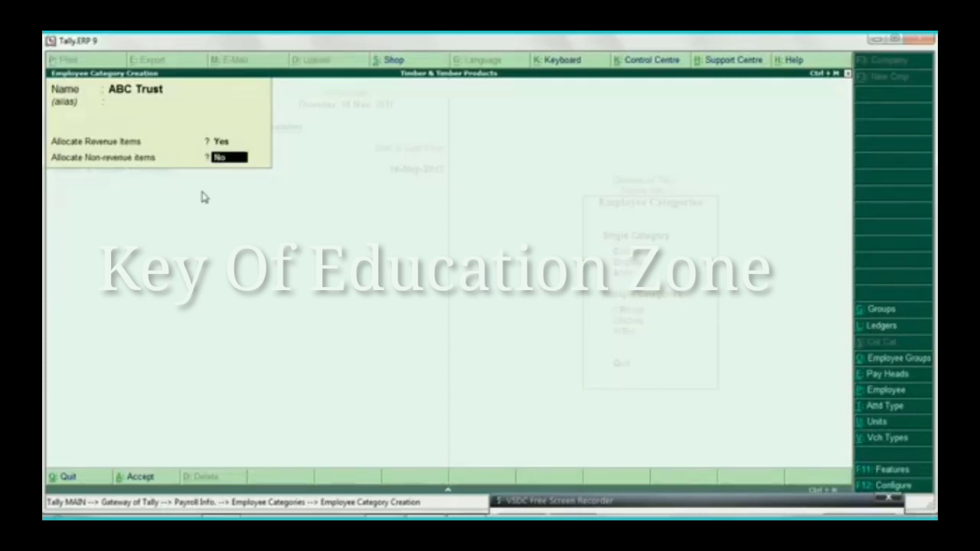
key("Return")
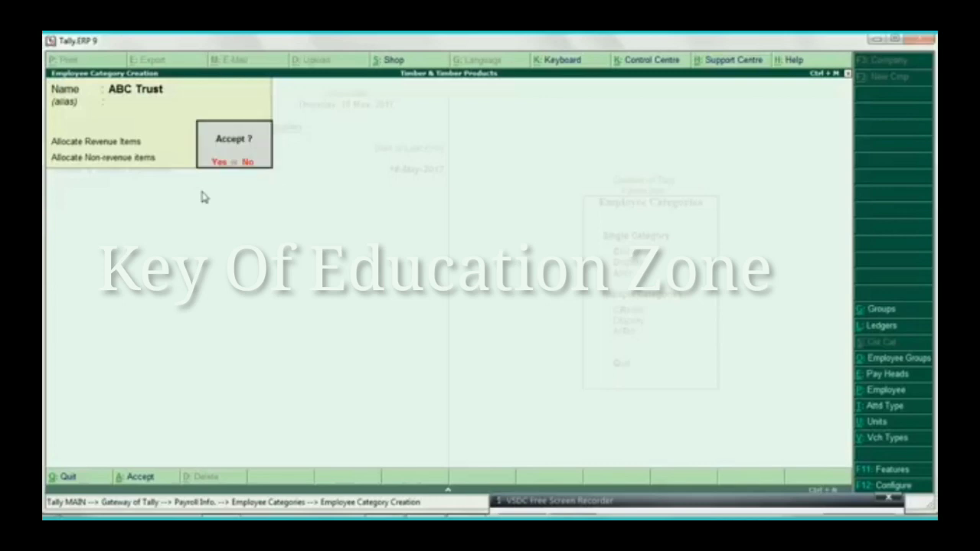
key("Return")
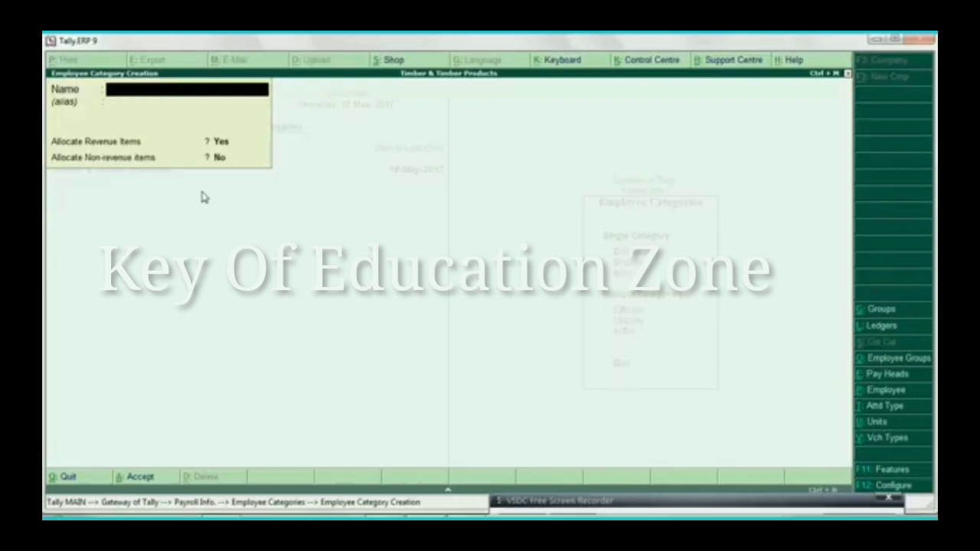
Create another employee category named Re with the default allocation settings, and return to the payroll masters.
type("Re")
key("Return")
key("Return")
key("Return")
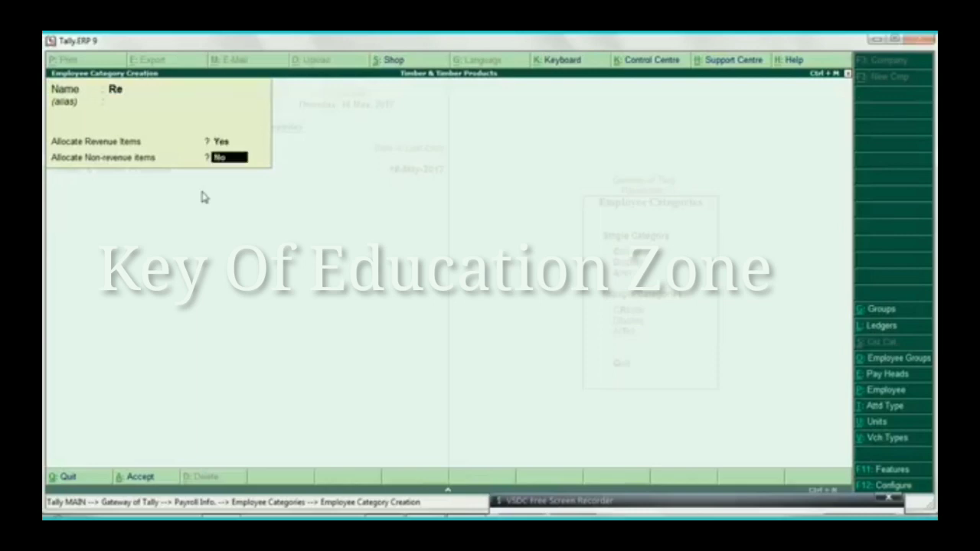
key("Return")
key("Return")
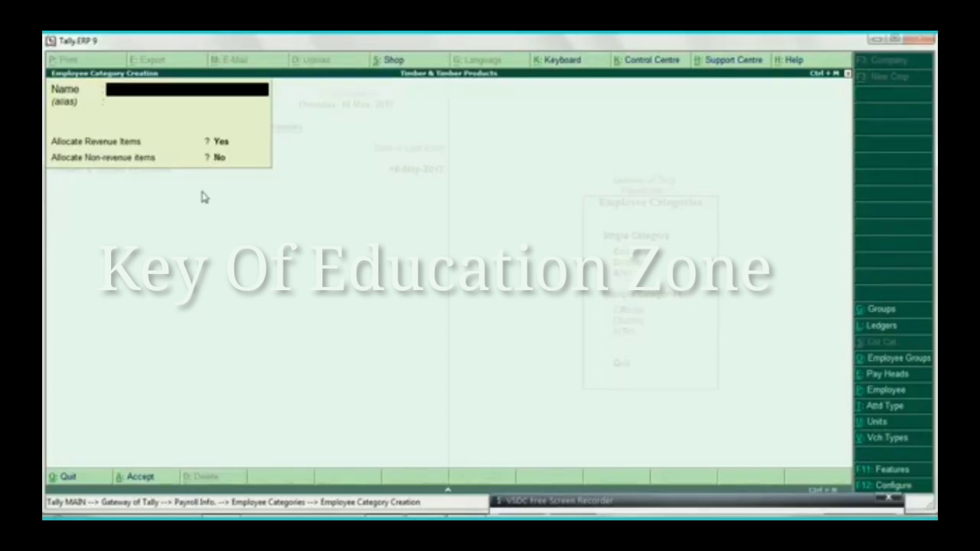
key("Escape")
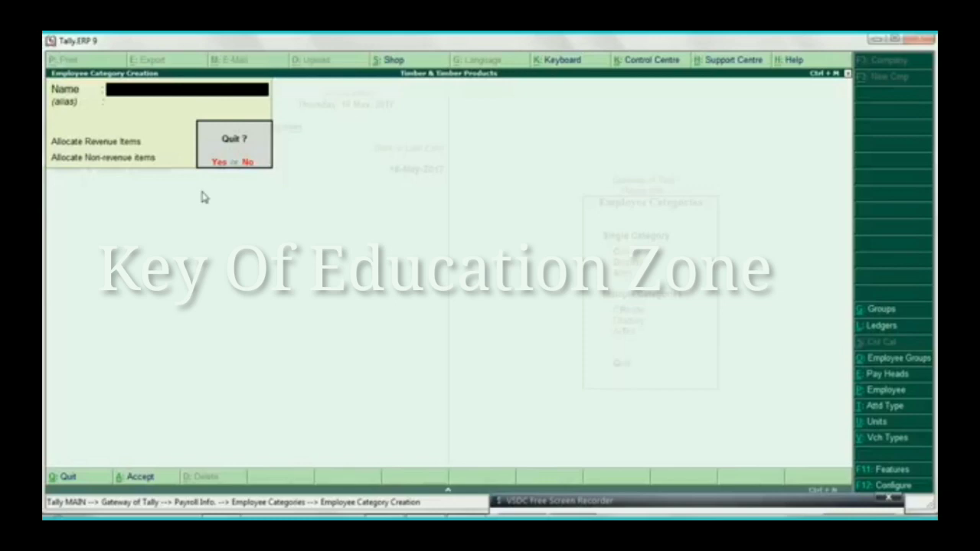
key("Return")
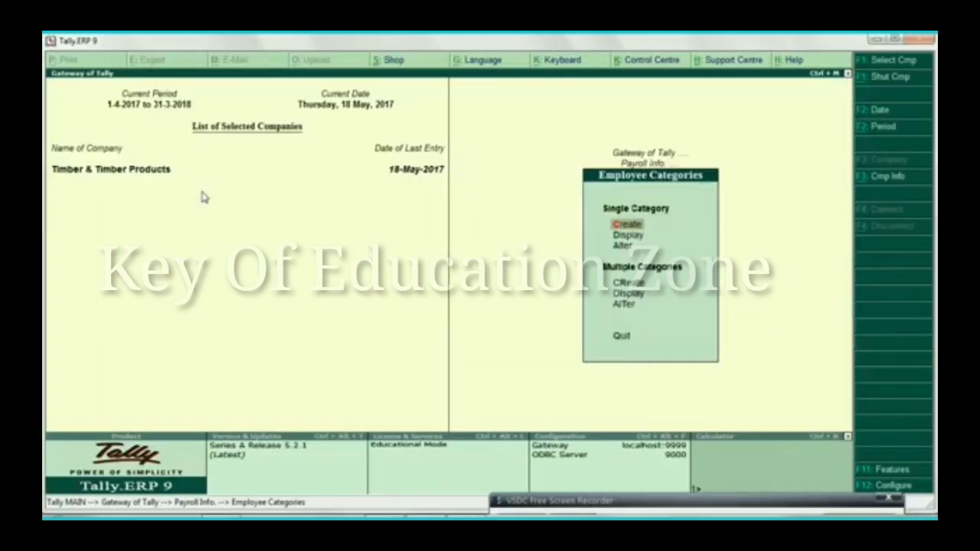
key("Escape")
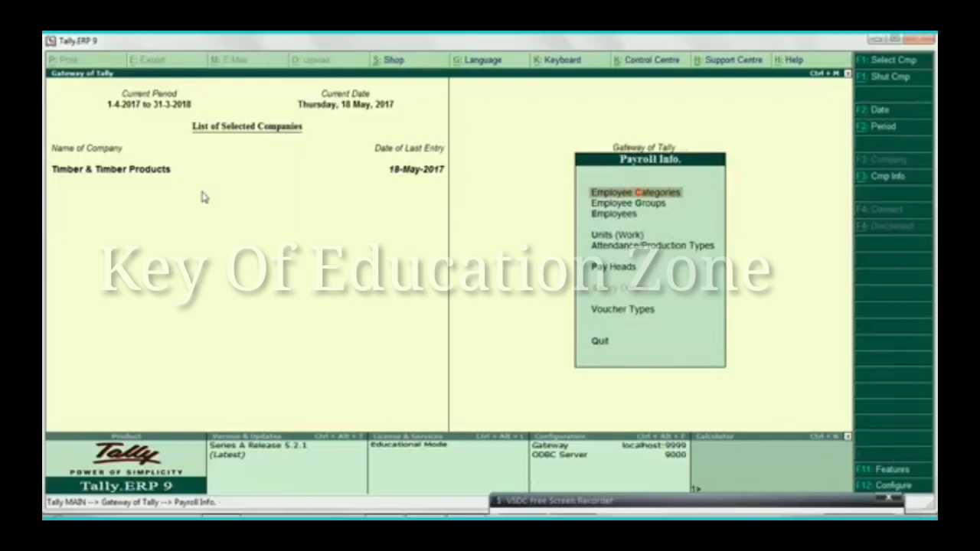
key("Down")
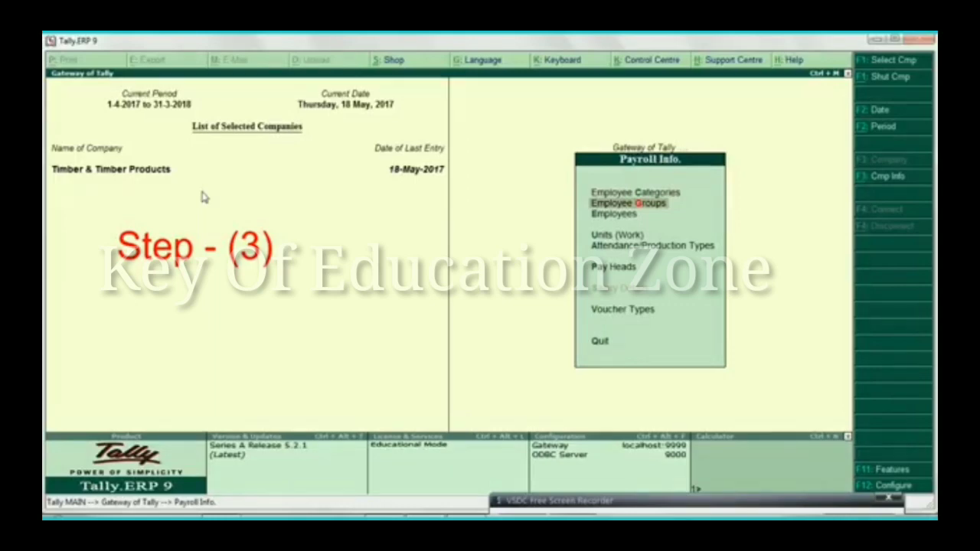
key("Return")
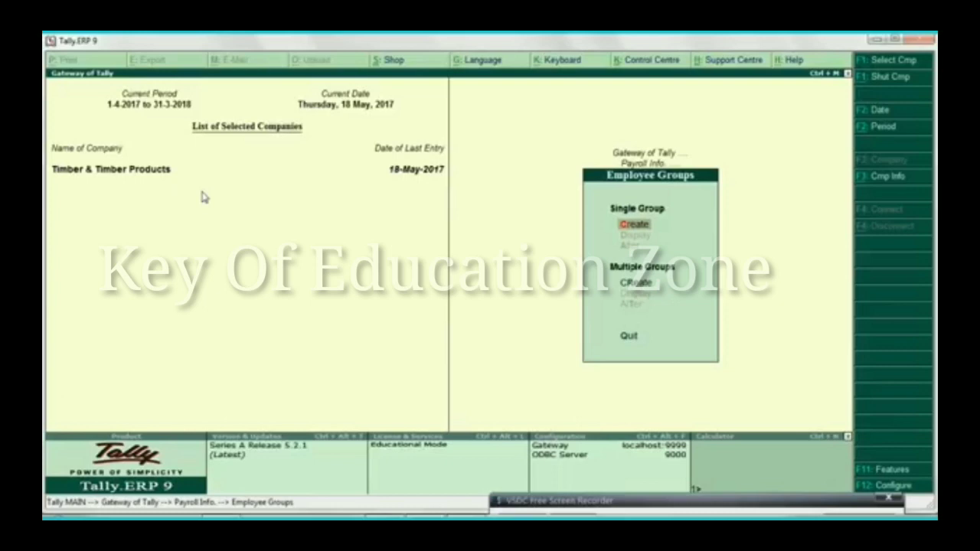
key("Escape")
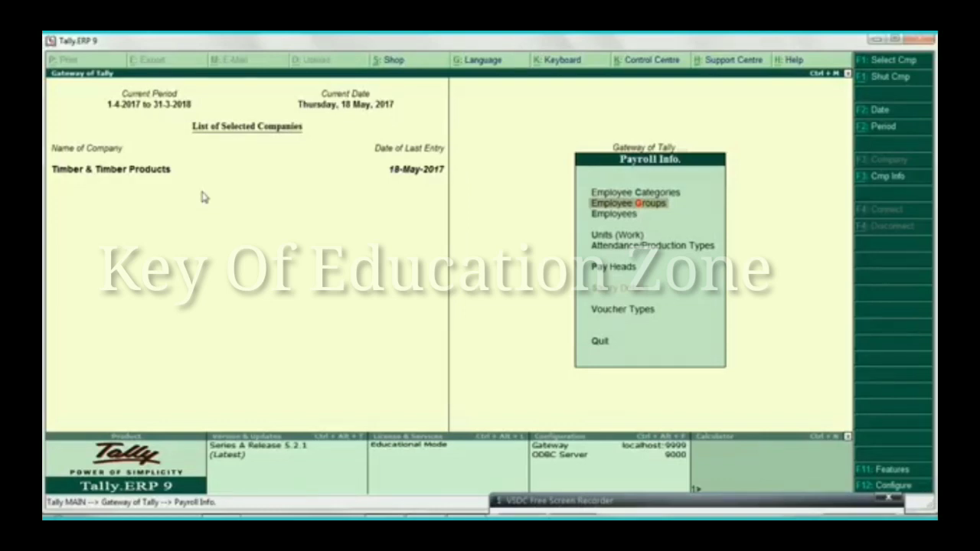
Load the company Payroll Accounting 2016 alongside the open company and return to the Gateway of Tally.
key("alt+F3")
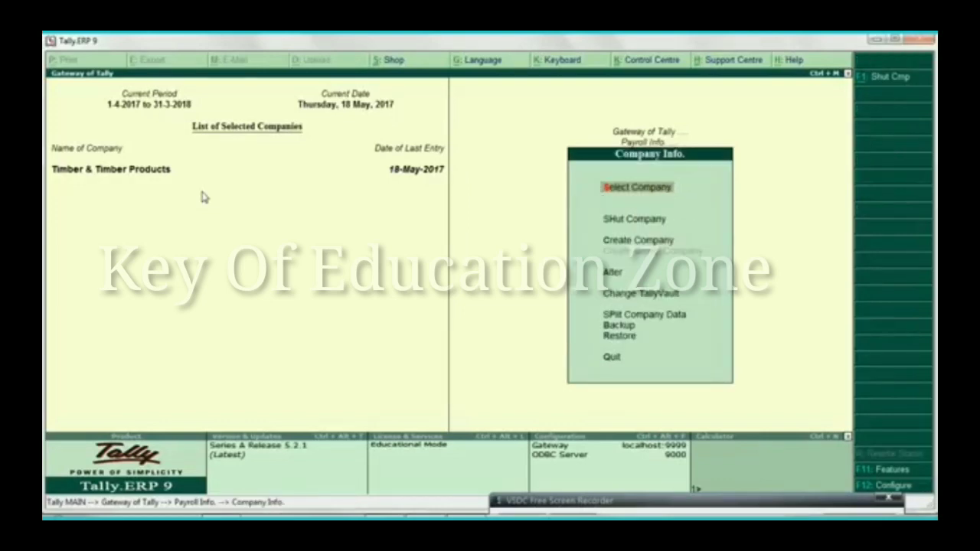
key("Return")
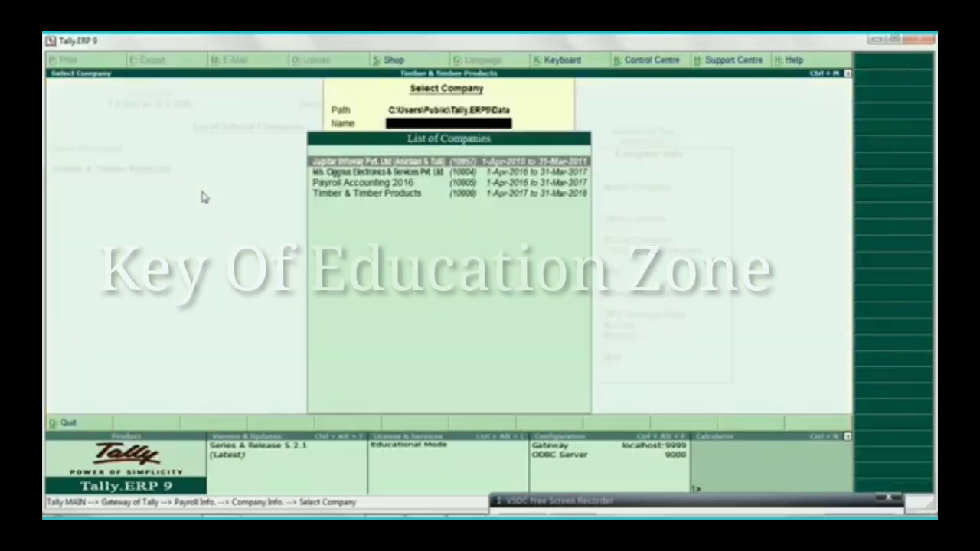
key("Down")
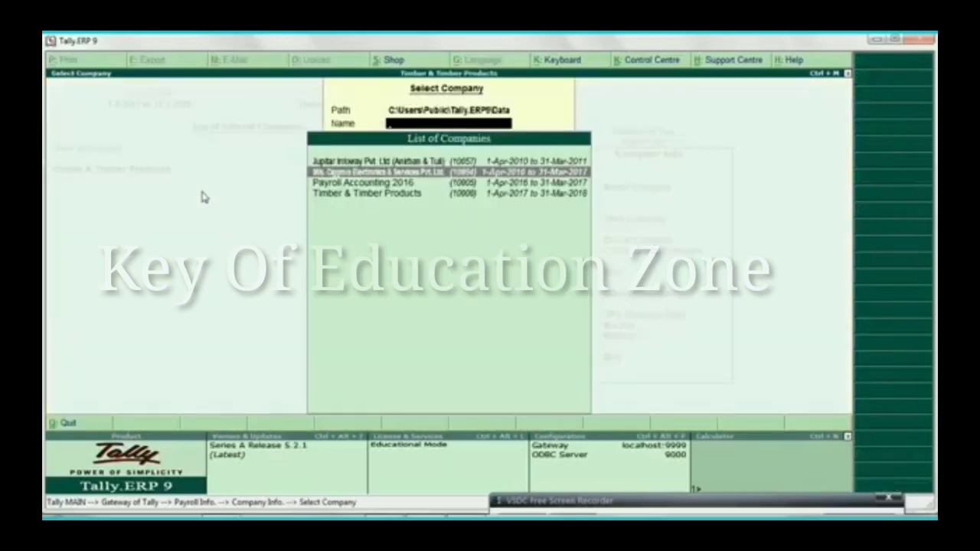
key("Down")
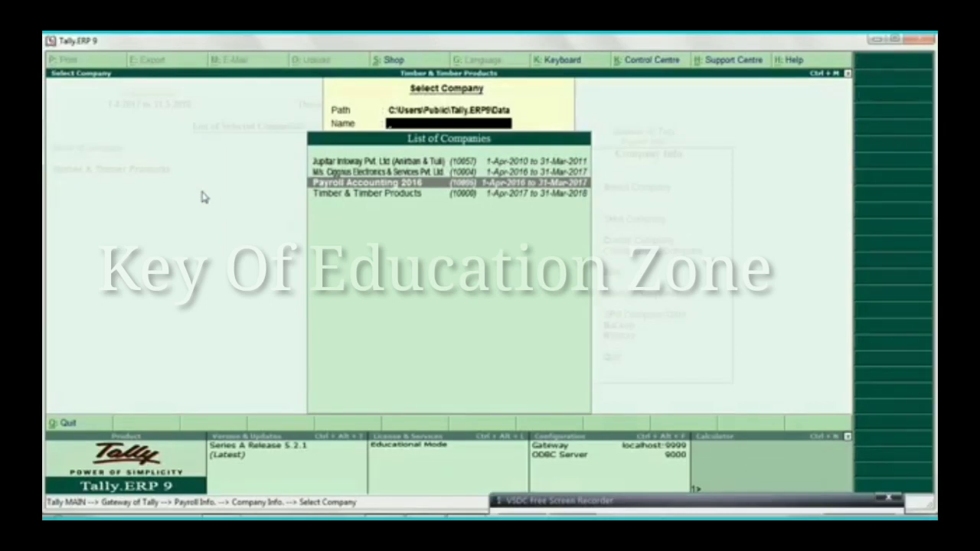
key("Return")
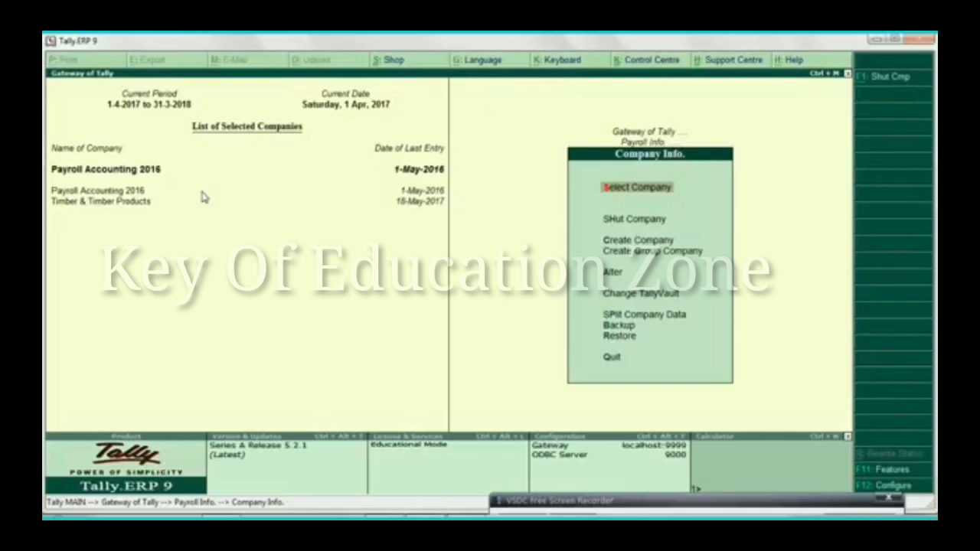
key("Escape")
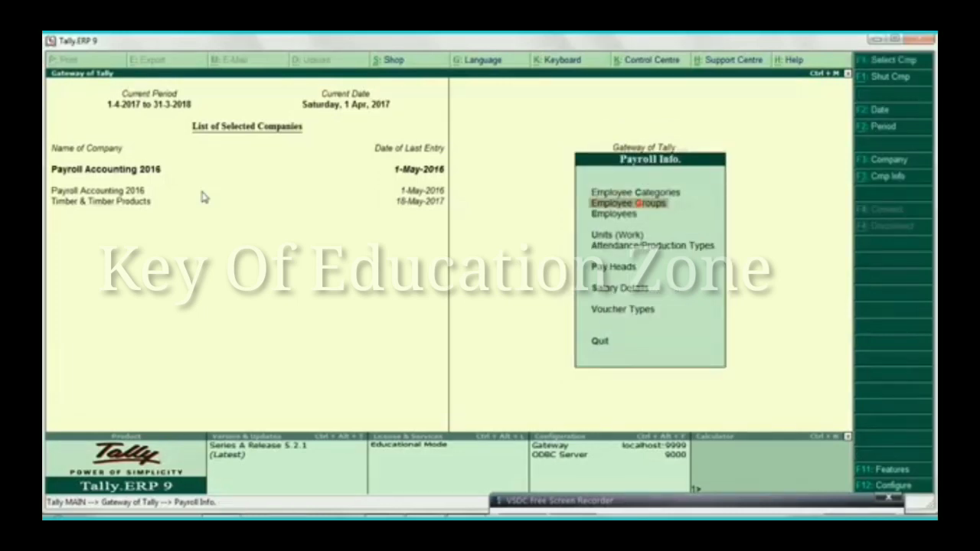
key("Escape")
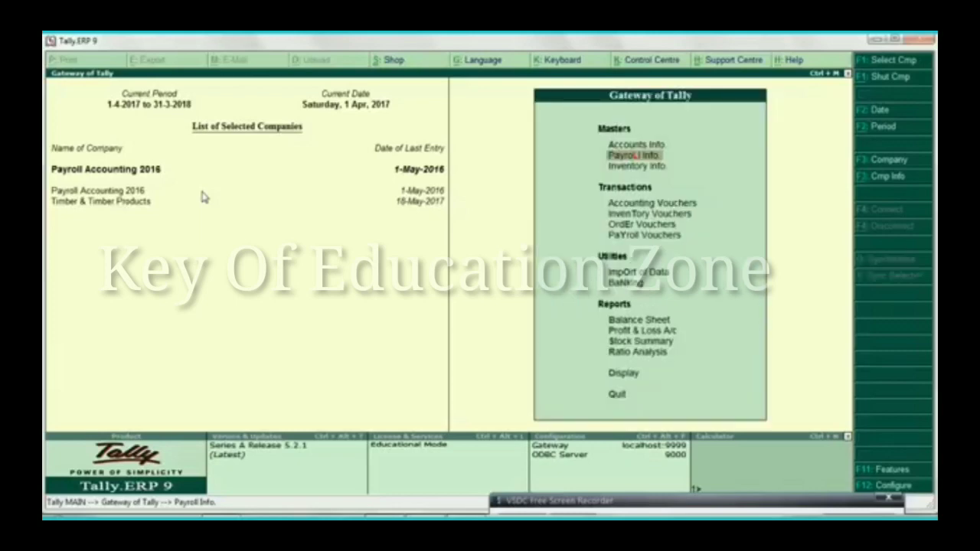
Open the list of single employee groups for alteration in the payroll masters of Payroll Accounting 2016.
key("Up")
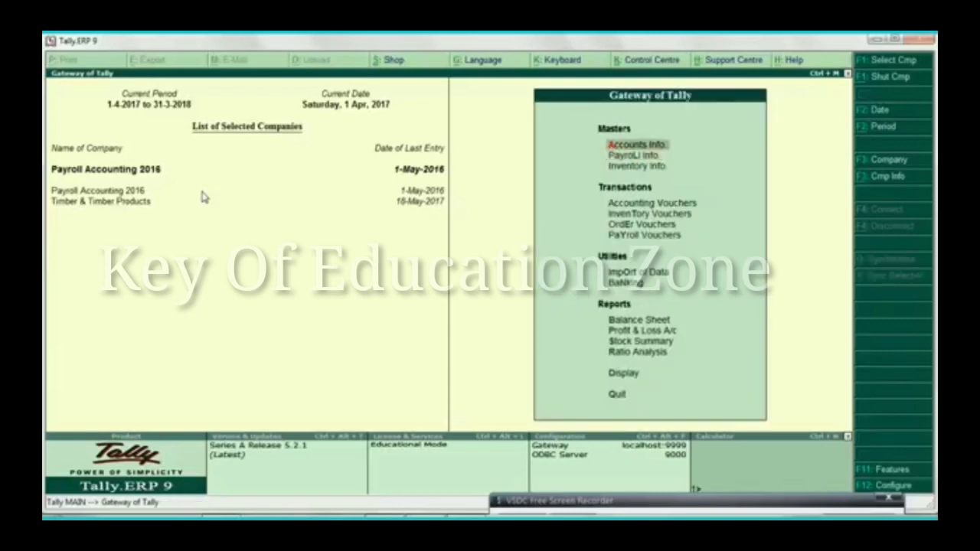
key("Down")
key("Return")
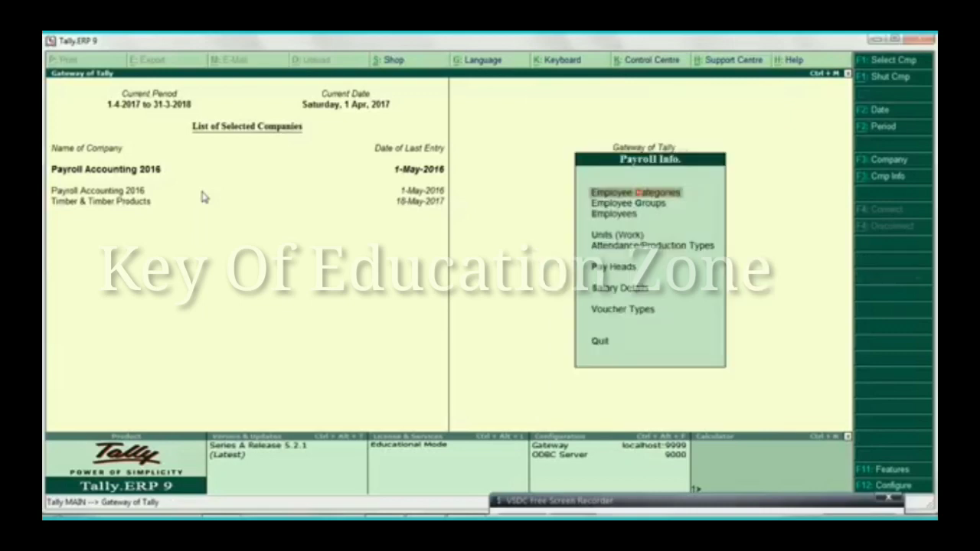
key("Down")
key("Return")
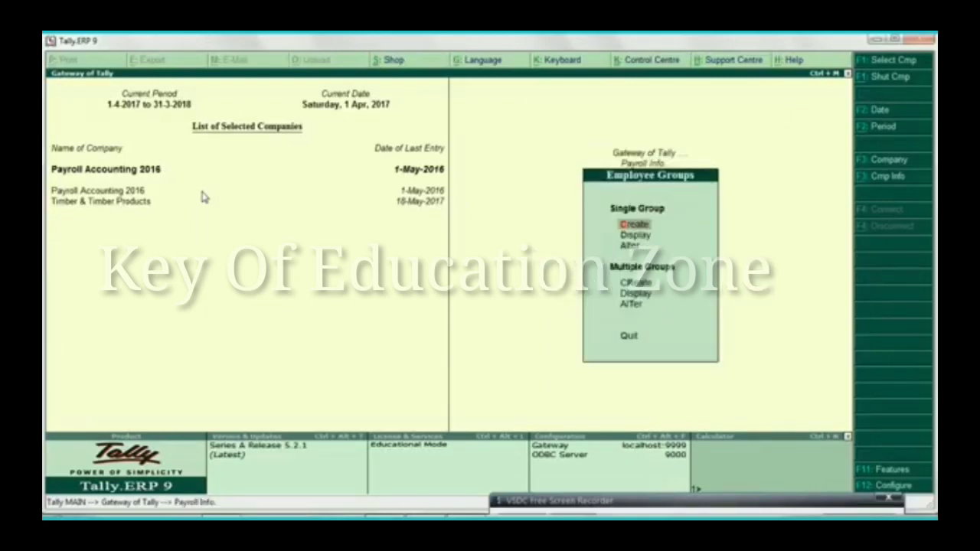
key("Down")
key("Down")
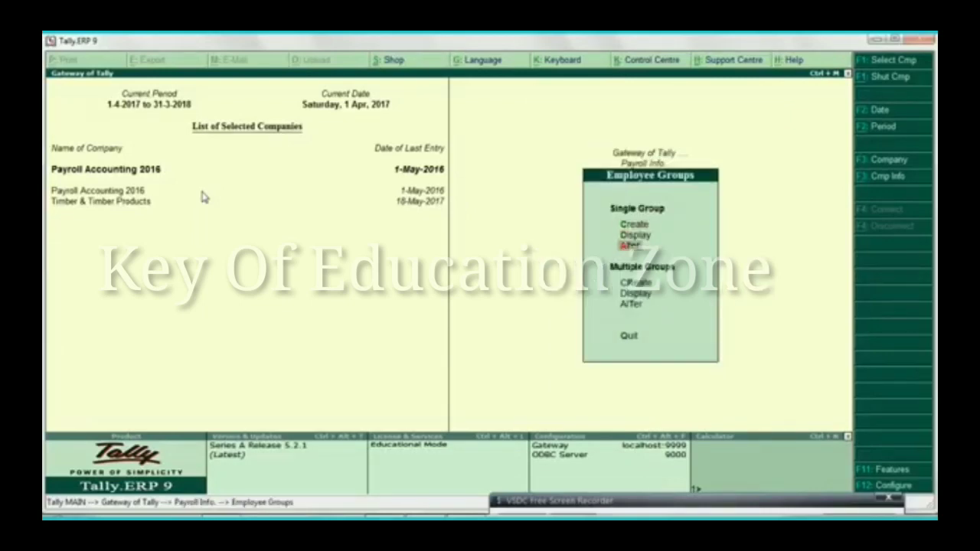
key("Up")
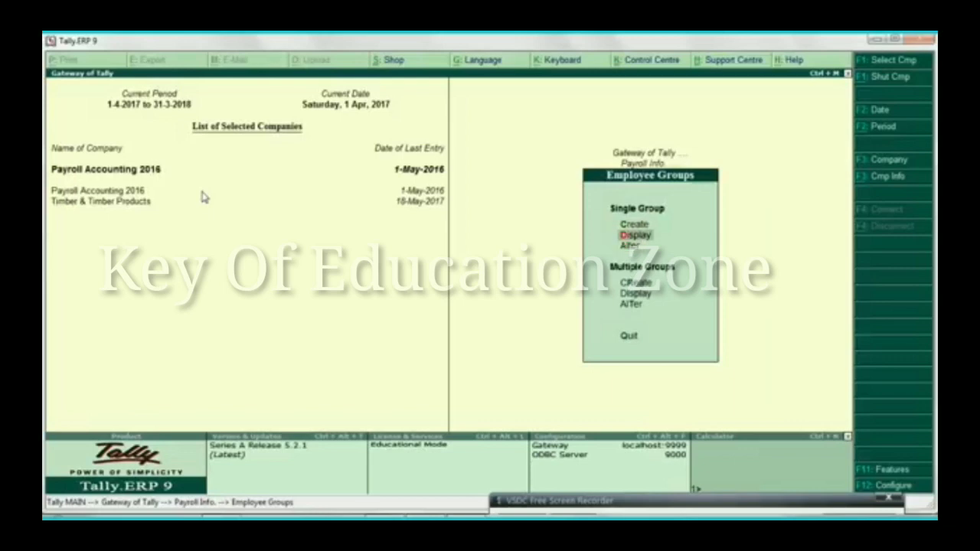
key("Down")
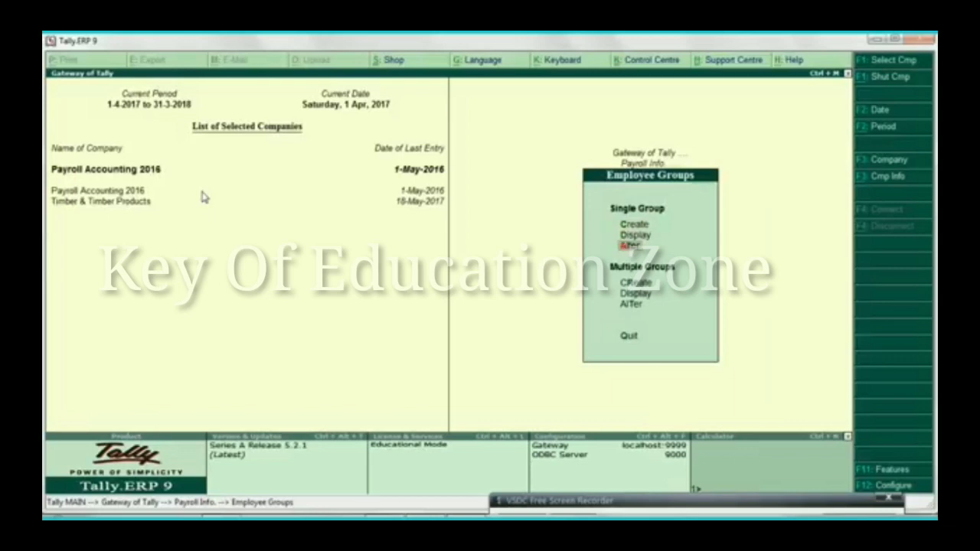
key("Up")
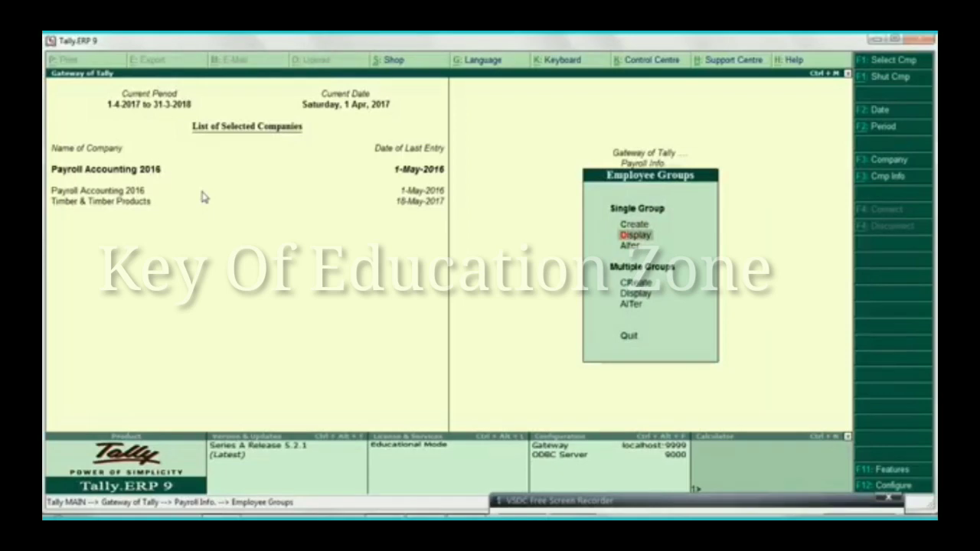
key("Down")
key("Return")
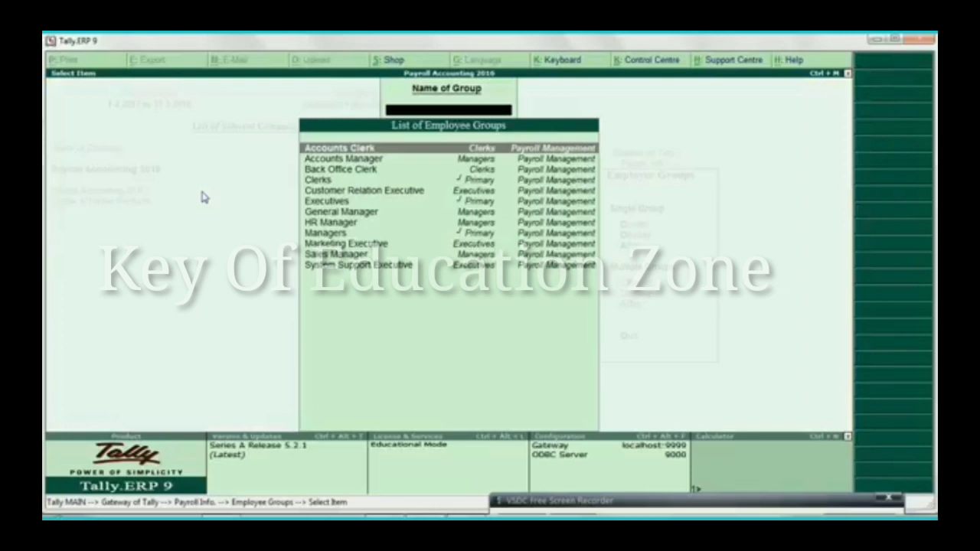
Examine the employee groups of Payroll Accounting 2016 with their parent groups and category.
key("Down")
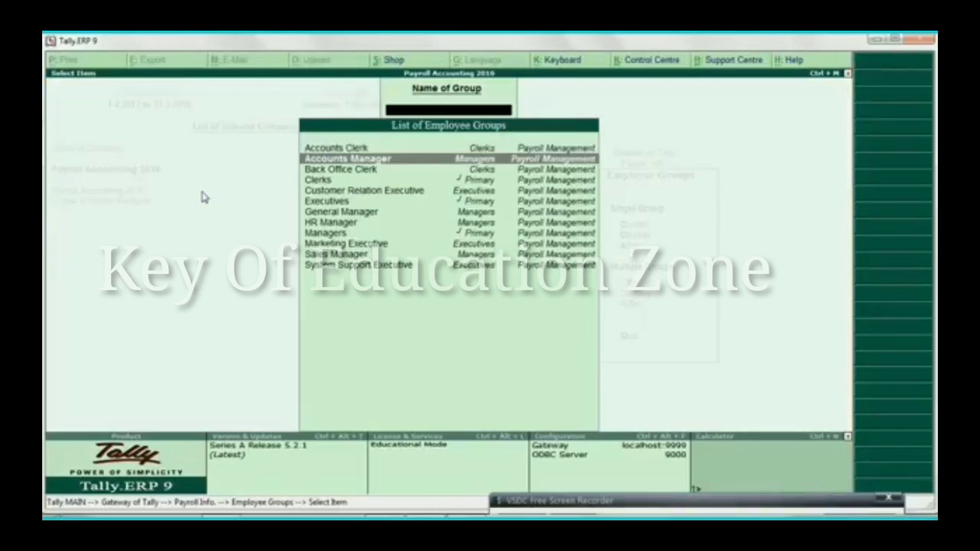
key("Up")
key("Down")
key("Down")
key("Down")
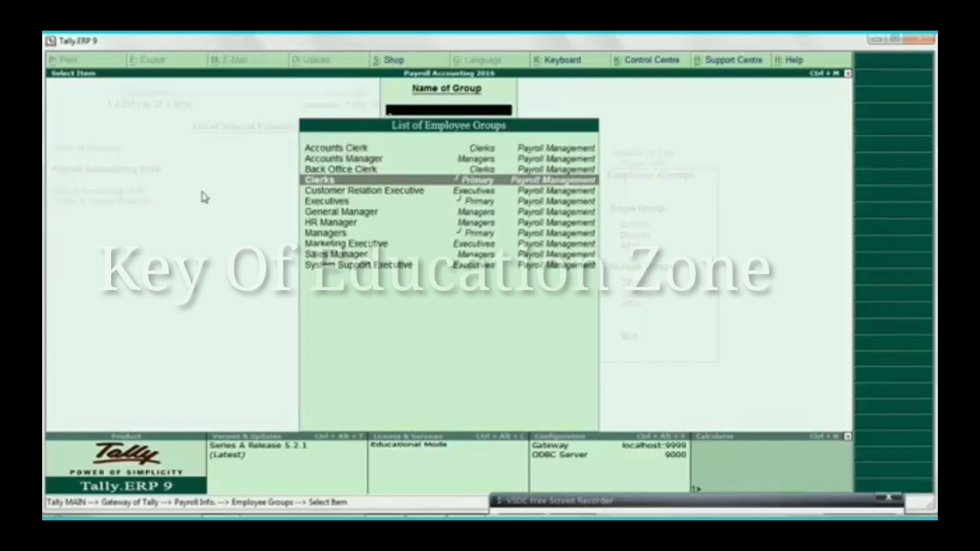
key("Down")
key("Down")
key("Down")
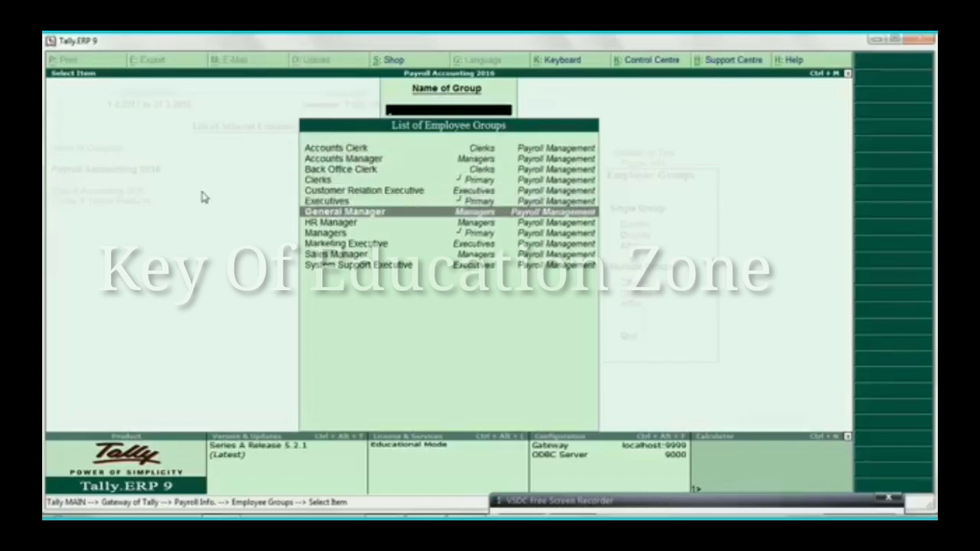
key("Down")
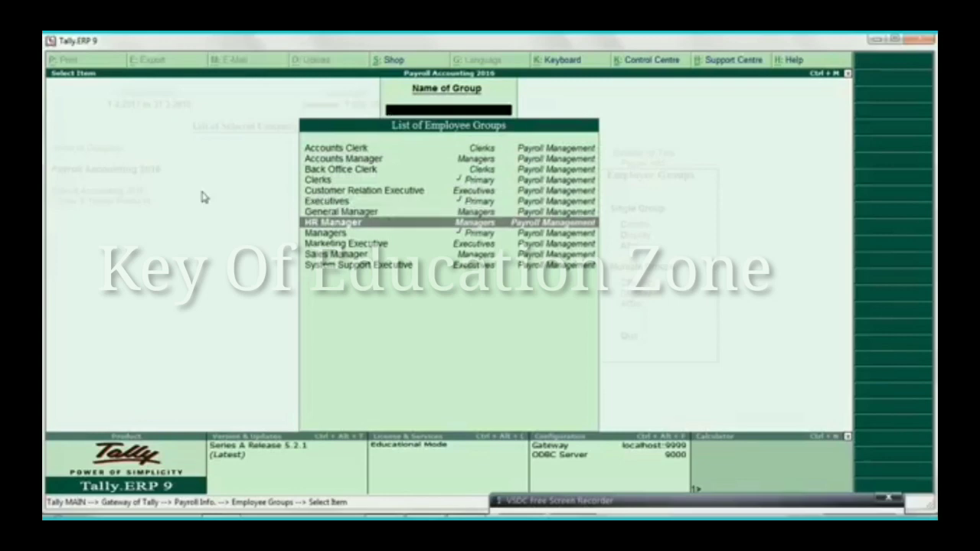
key("Down")
key("Down")
key("Down")
key("Down")
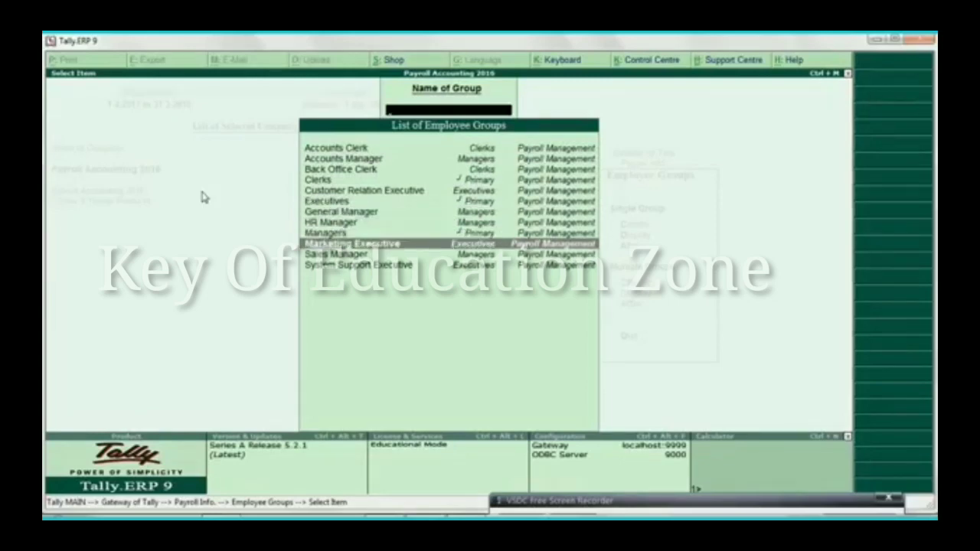
key("Up")
key("Up")
key("Up")
key("Up")
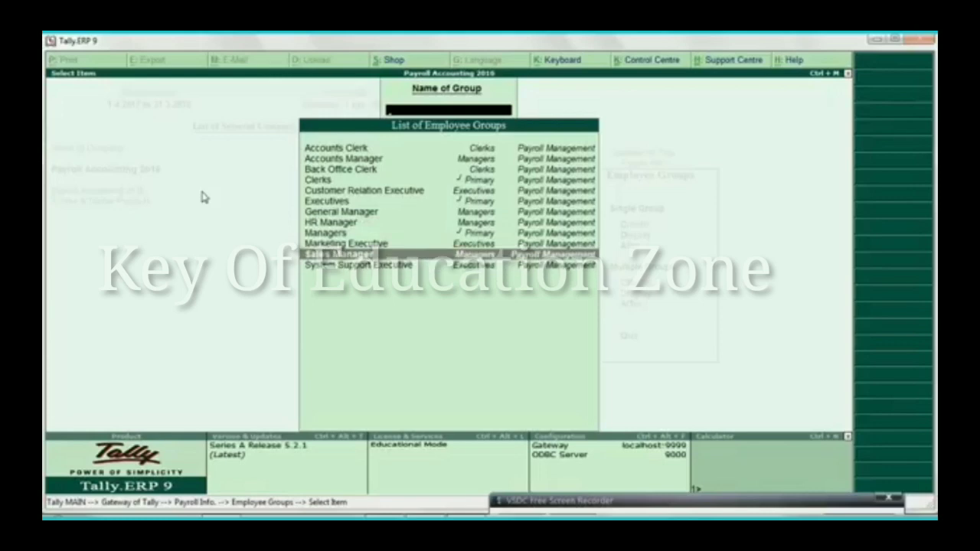
key("Up")
key("Up")
key("Up")
key("Up")
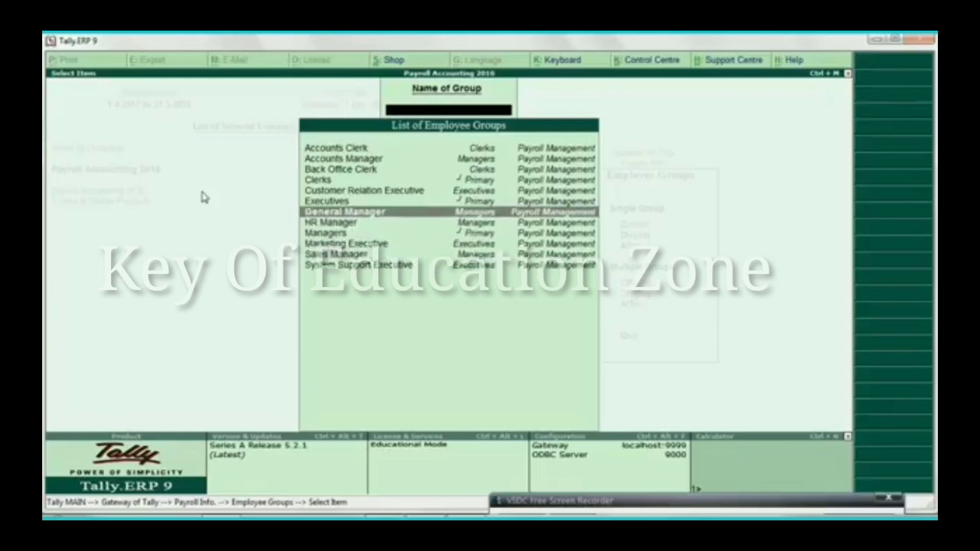
key("Up")
key("Up")
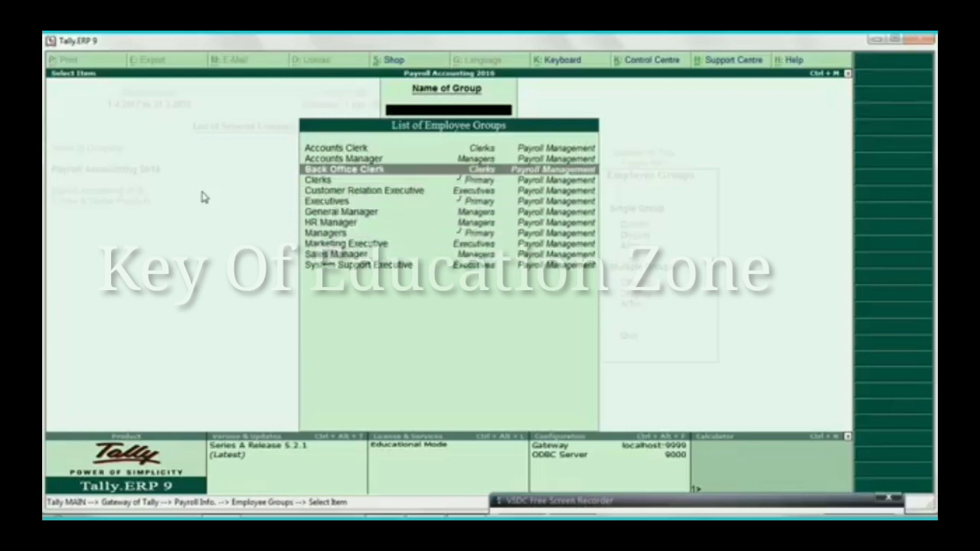
key("Up")
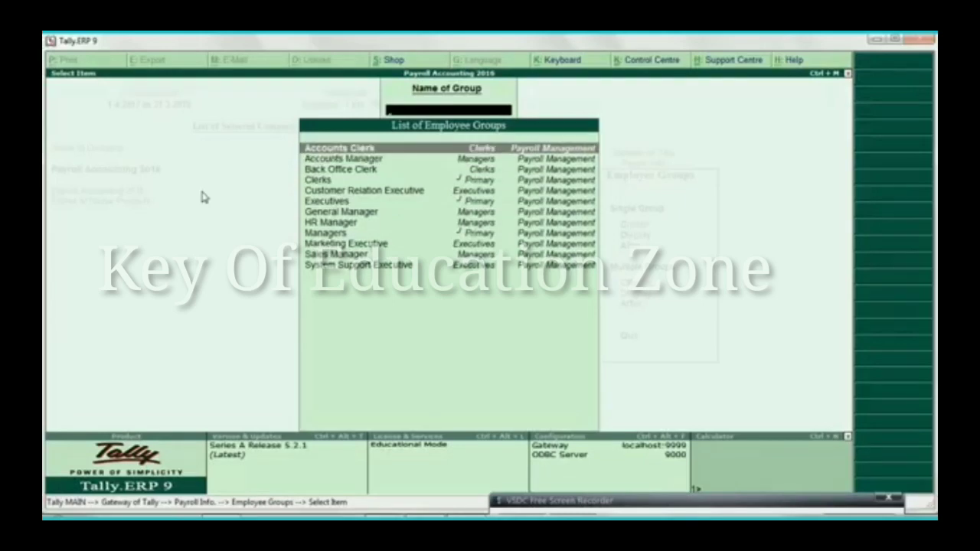
key("Down")
key("Down")
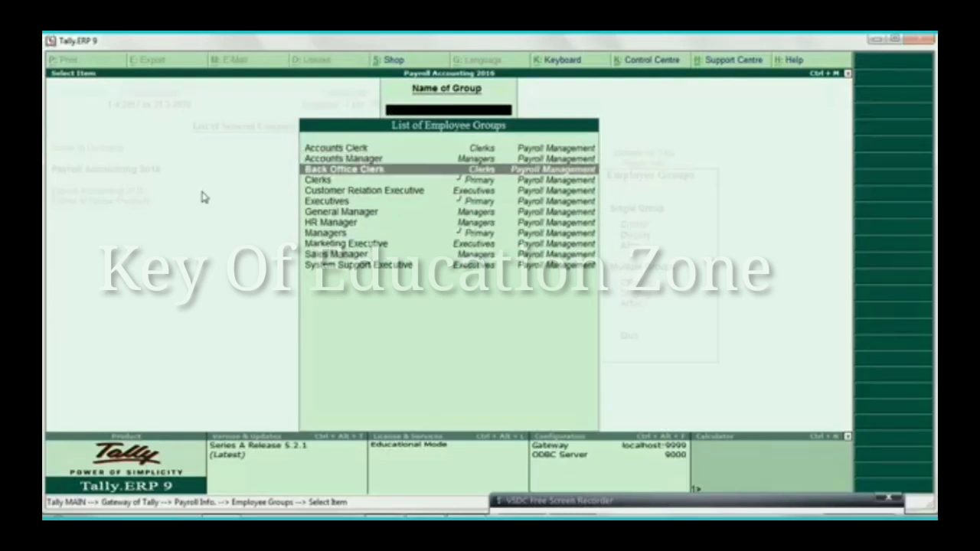
key("Down")
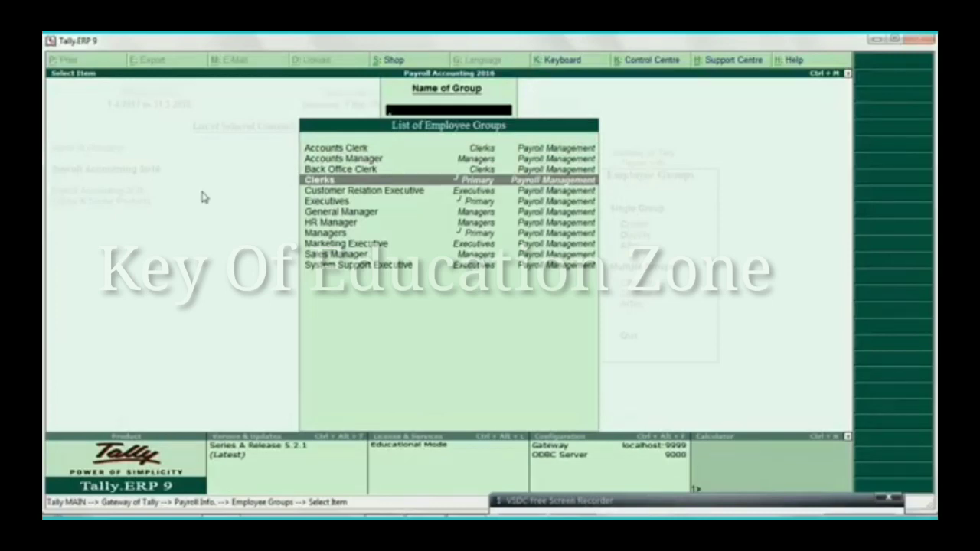
Leave the employee group list and open the Employees options in the payroll masters.
key("Escape")
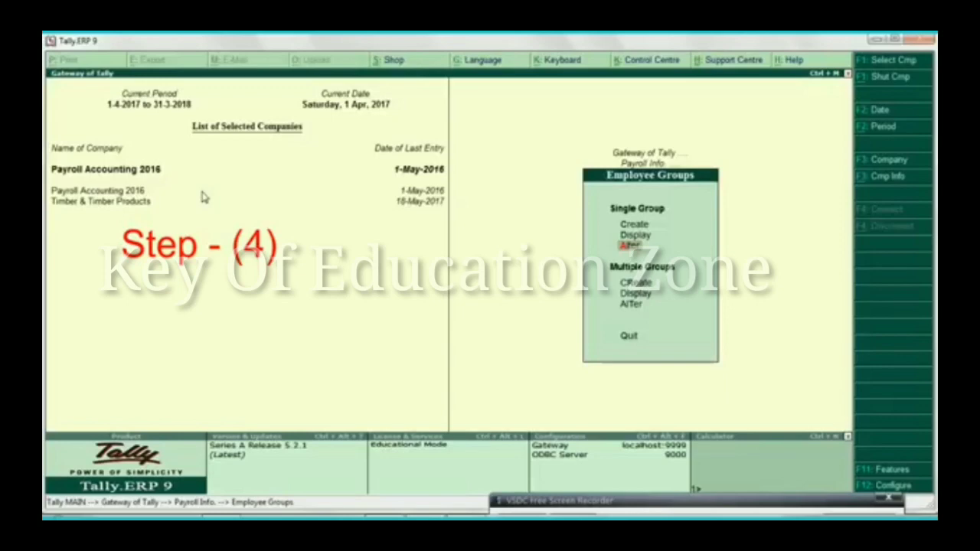
key("Escape")
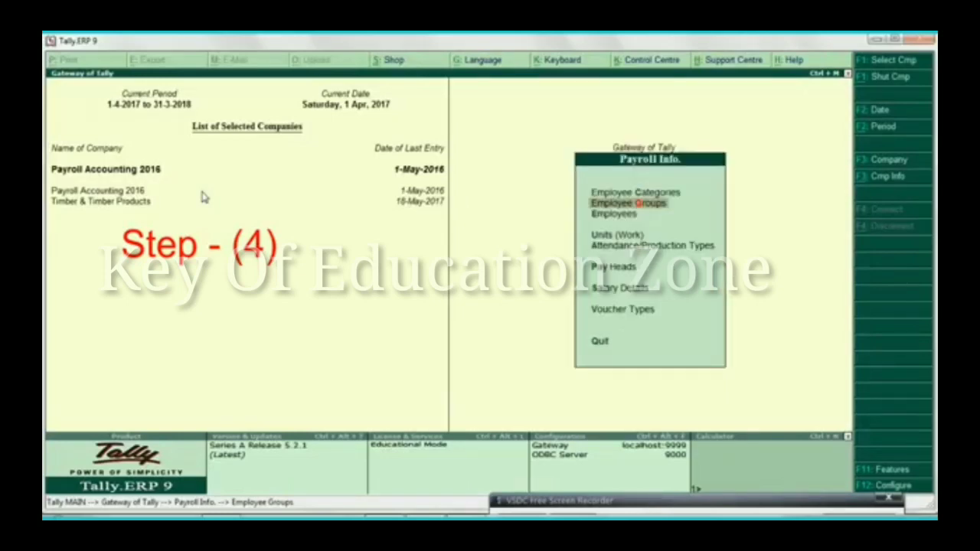
key("Down")
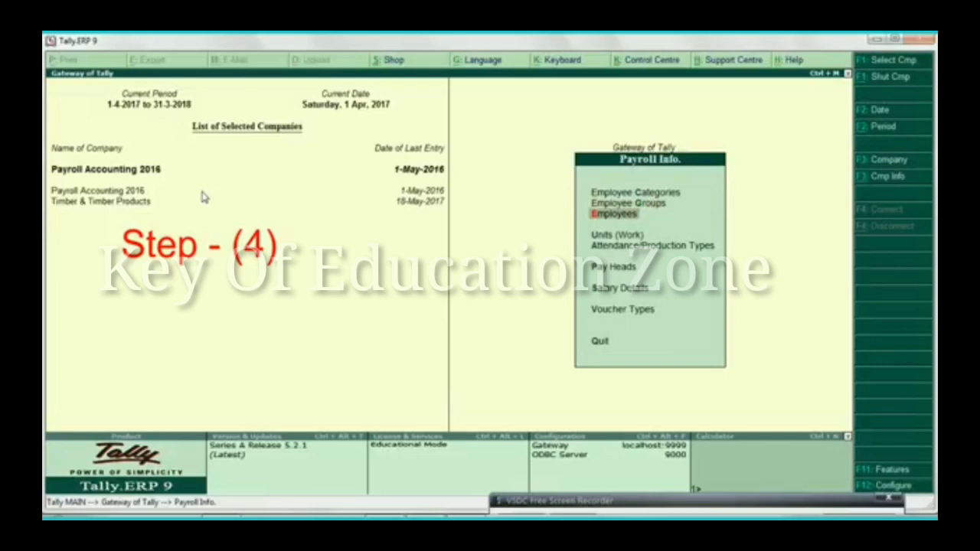
key("Return")
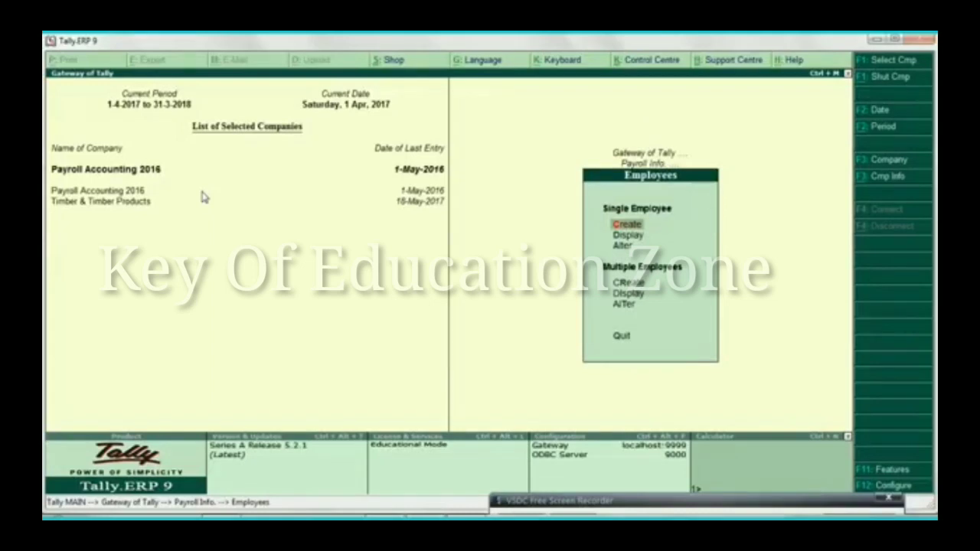
key("Return")
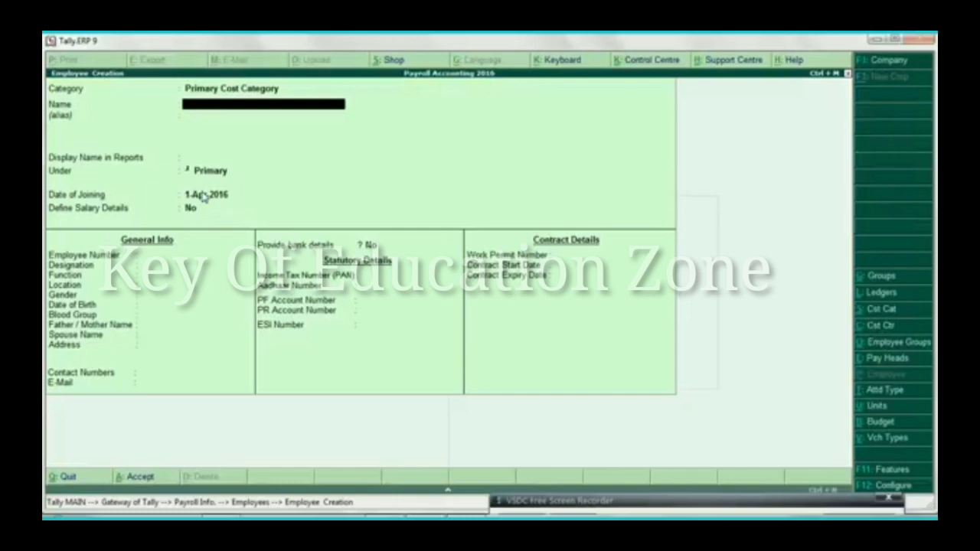
type("Glgdgdf")
key("Return")
key("Return")
key("Return")
key("Return")
key("Return")
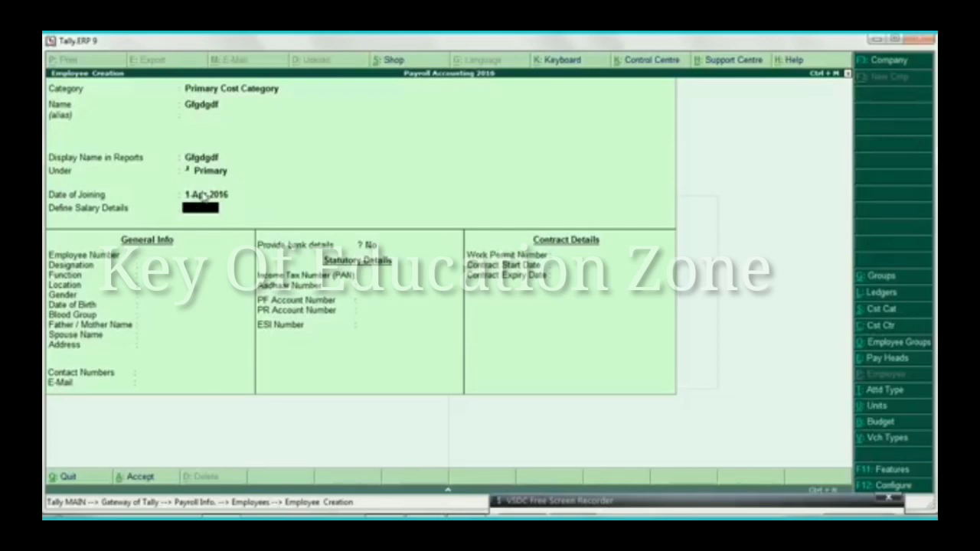
key("Escape")
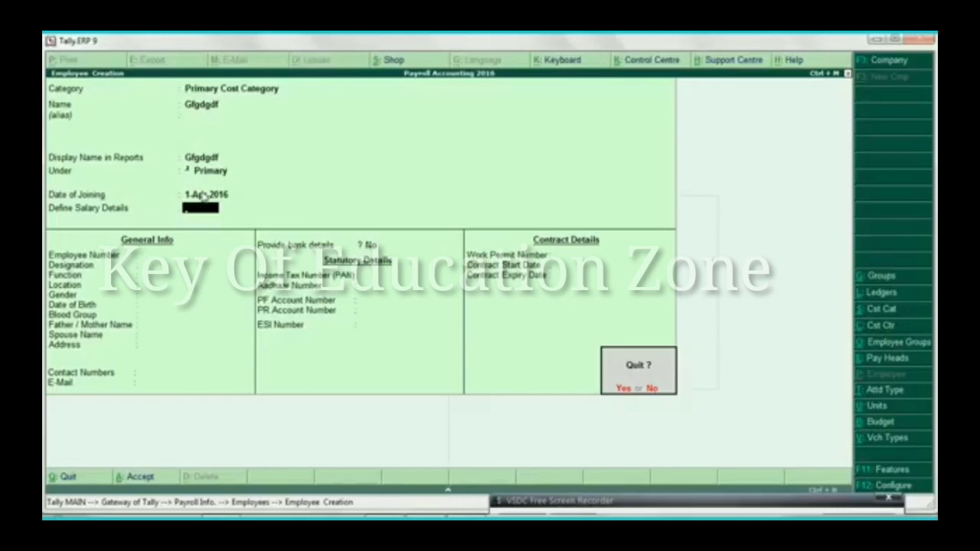
key("y")
key("Down")
key("Down")
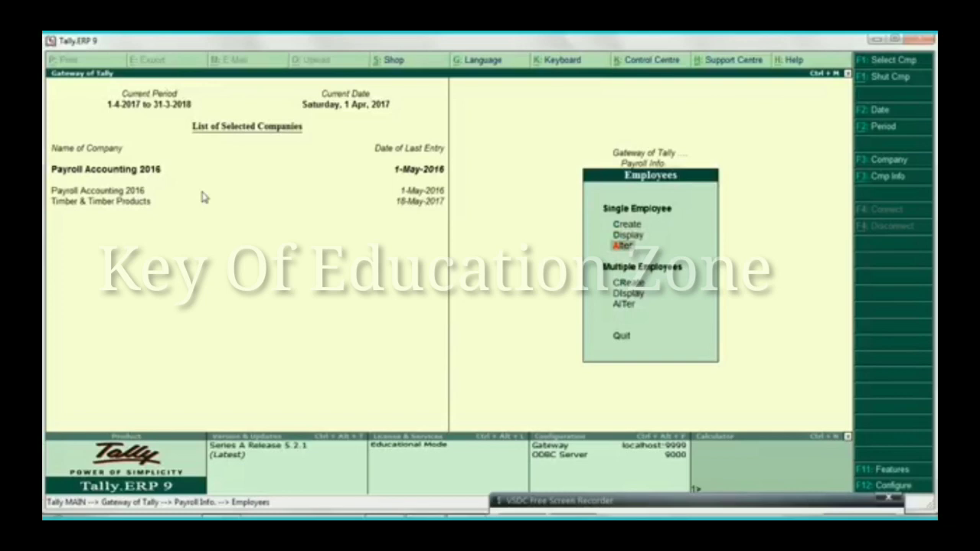
key("Up")
key("Up")
key("Up")
key("Down")
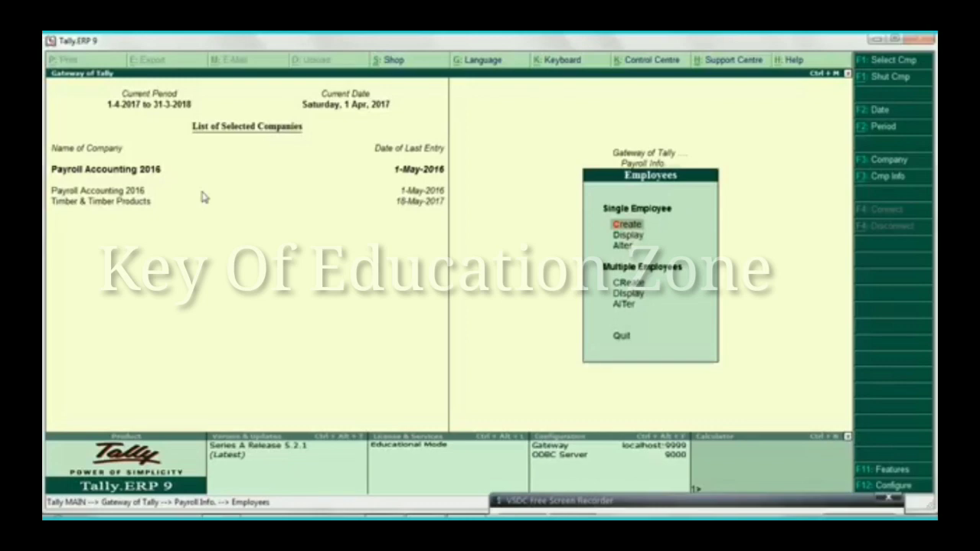
Open the list of single employees for alteration in Payroll Accounting 2016.
key("Down")
key("Down")
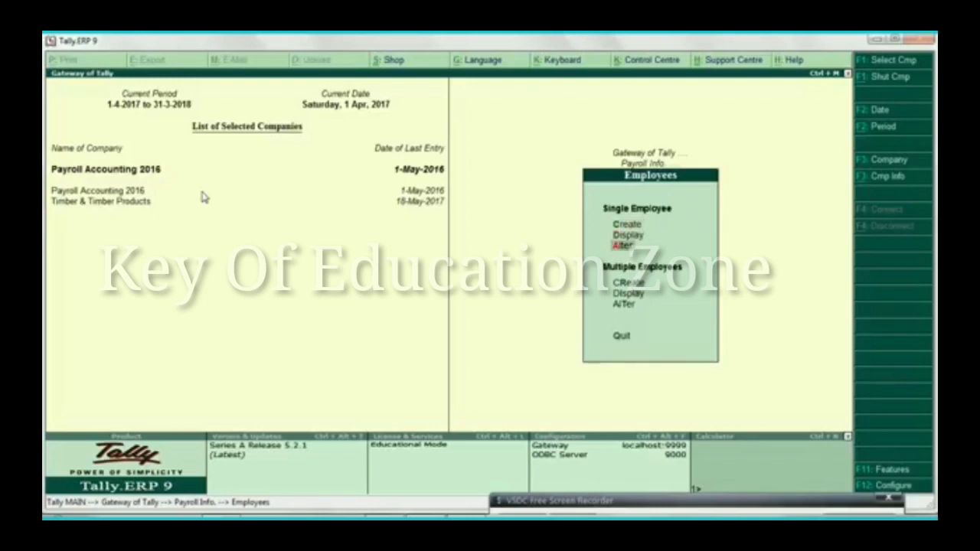
key("Return")
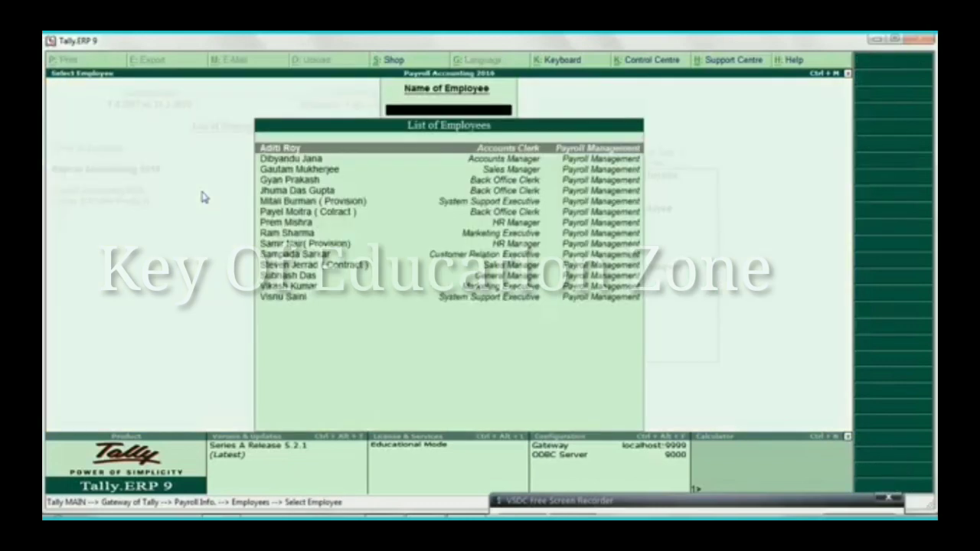
Examine the list of employees with their employee groups and category.
key("Down")
key("Down")
key("Down")
key("Down")
key("Down")
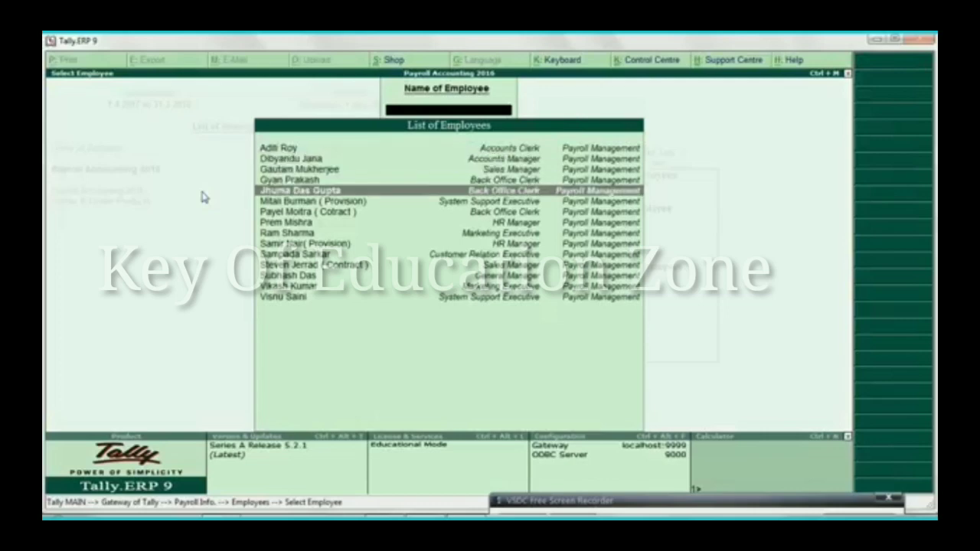
key("Down")
key("Down")
key("Down")
key("Down")
key("Down")
key("Down")
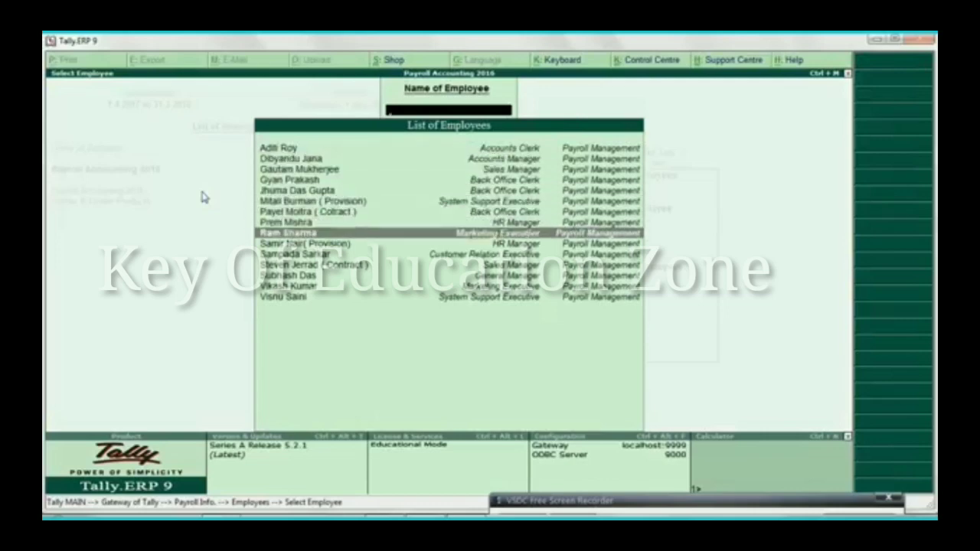
key("Up")
key("Up")
key("Up")
key("Up")
key("Up")
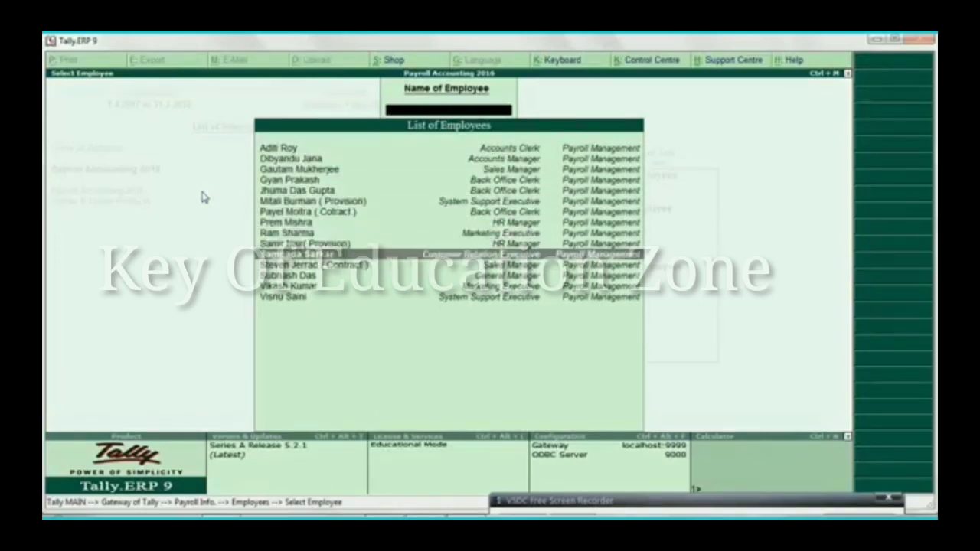
key("Up")
key("Up")
key("Up")
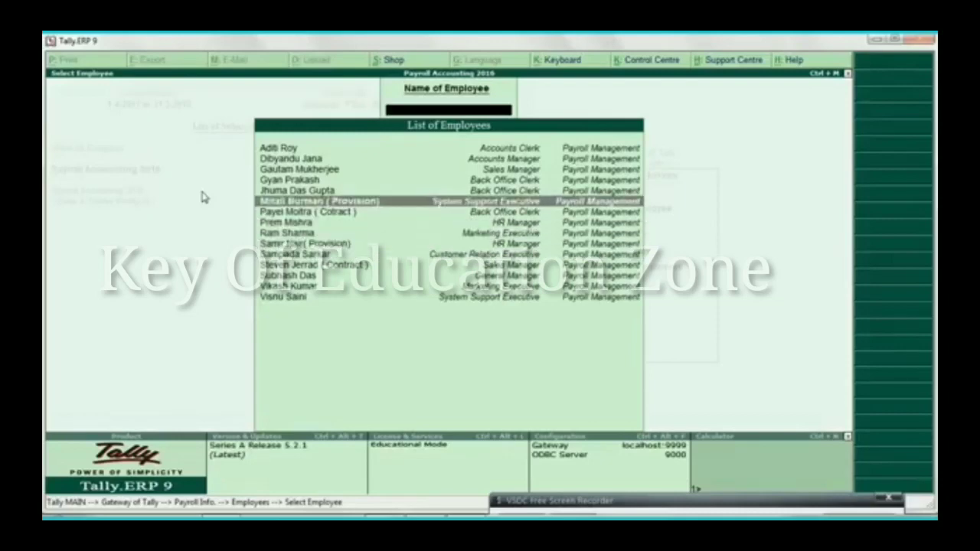
key("Up")
key("Up")
key("Up")
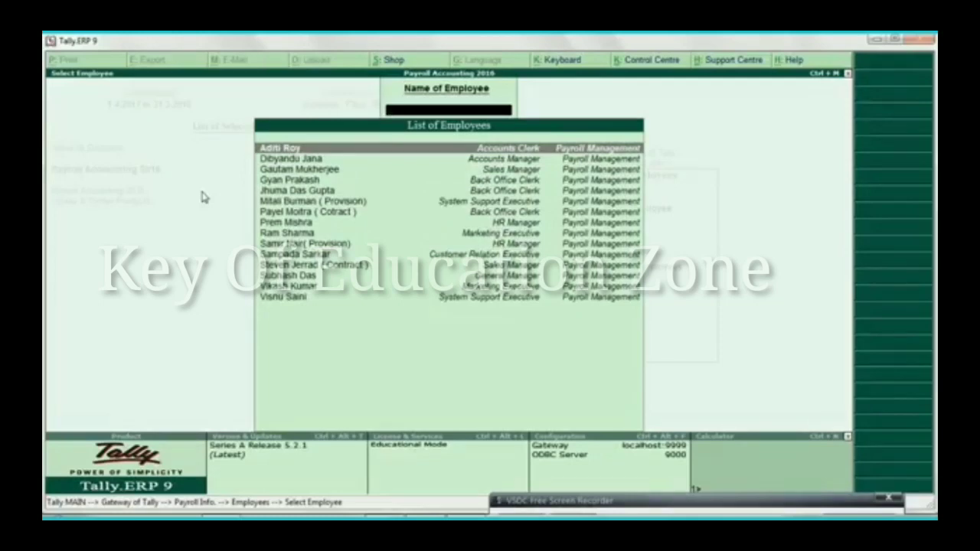
Open the first listed employee's record and review the employee groups available for it, keeping Accounts Clerk.
key("Return")
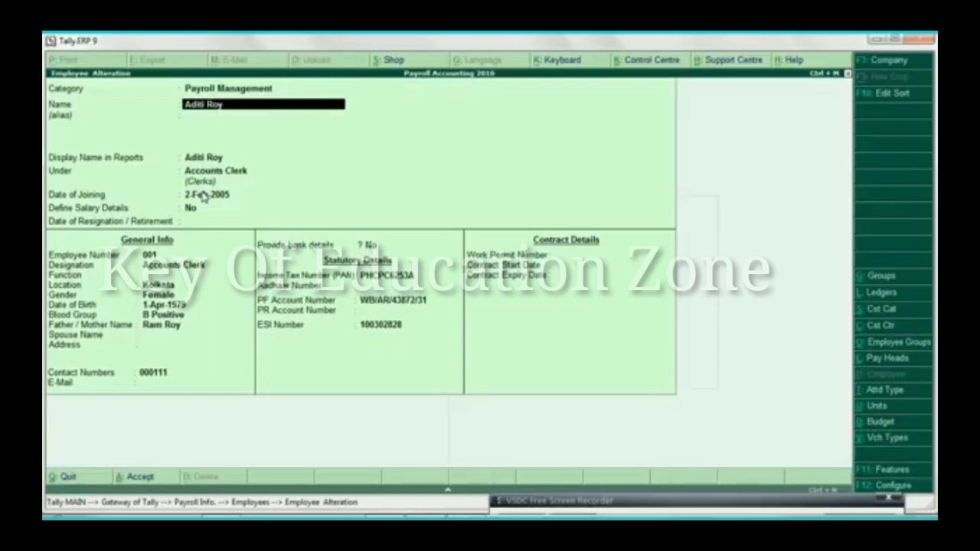
key("Return")
key("Return")
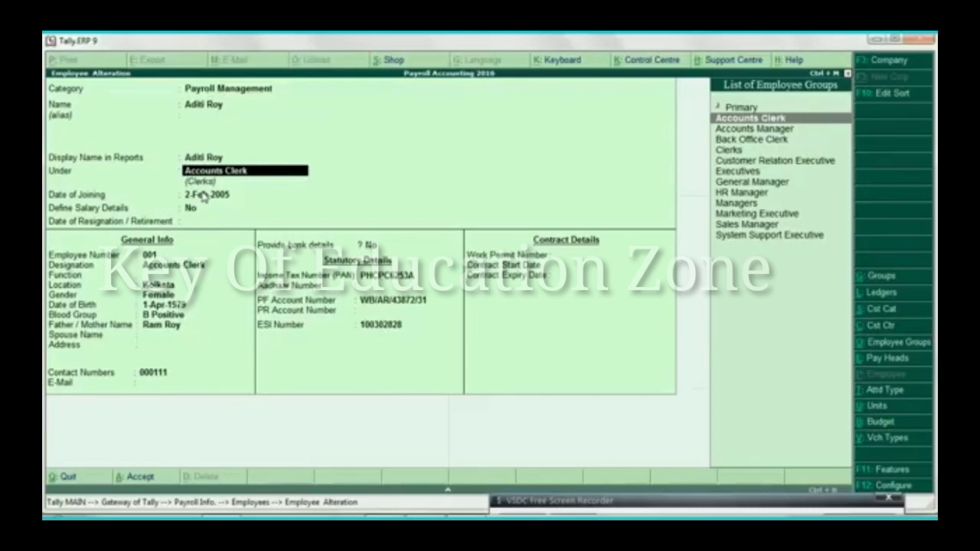
key("Down")
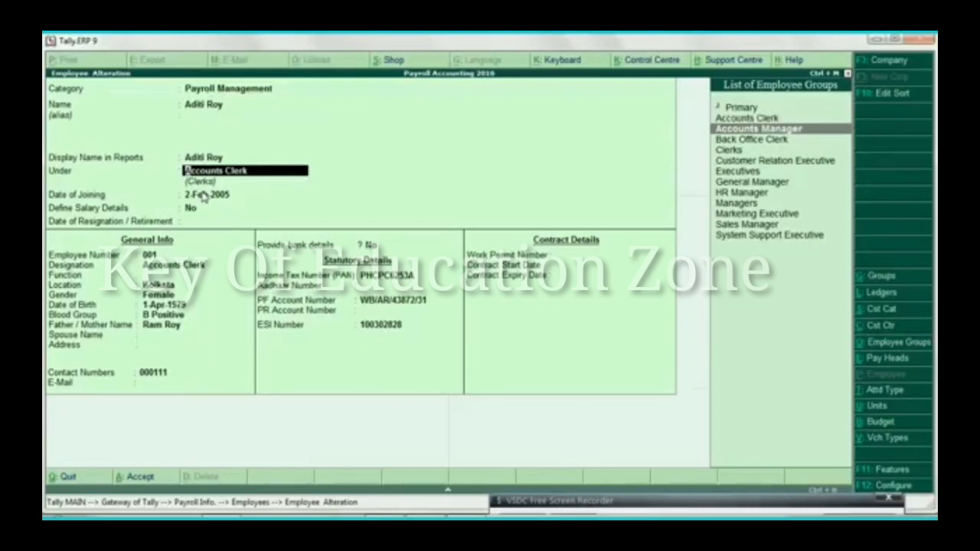
key("Down")
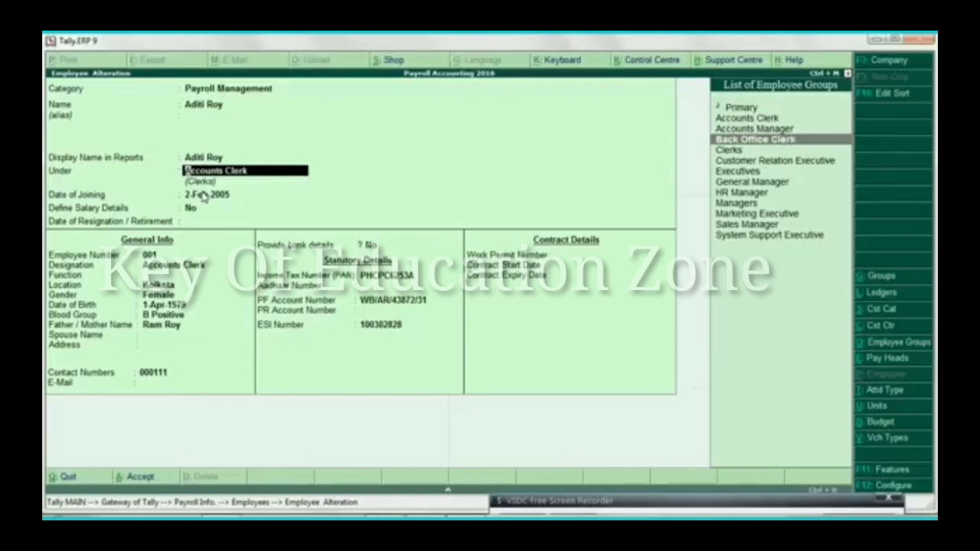
key("Up")
key("Down")
key("Up")
key("Up")
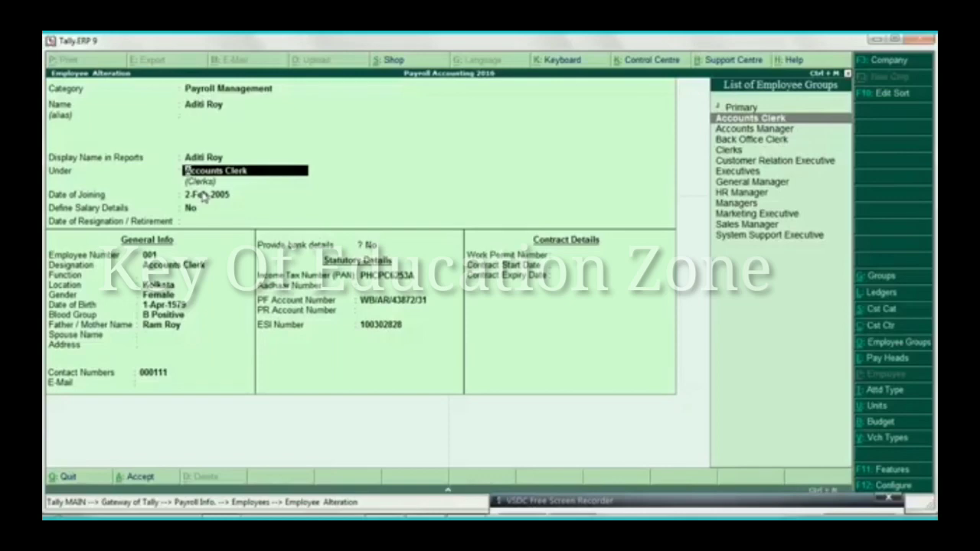
Review the employee's date of joining, salary details option and date of resignation or retirement.
key("Return")
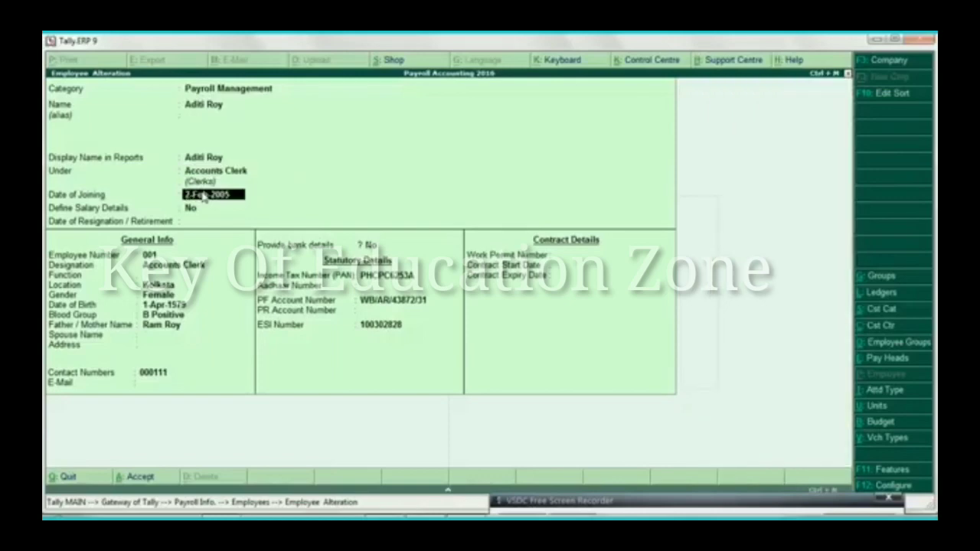
key("Return")
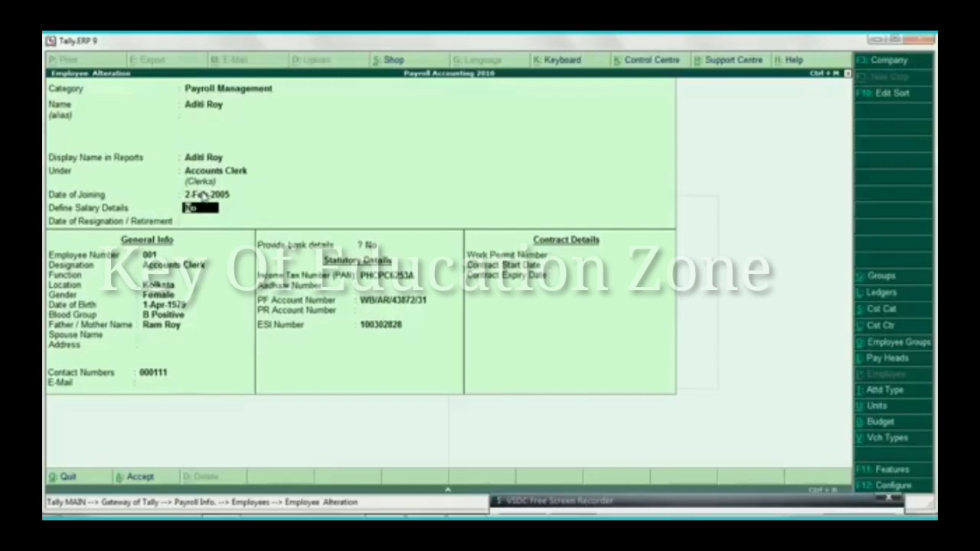
key("Return")
key("Return")
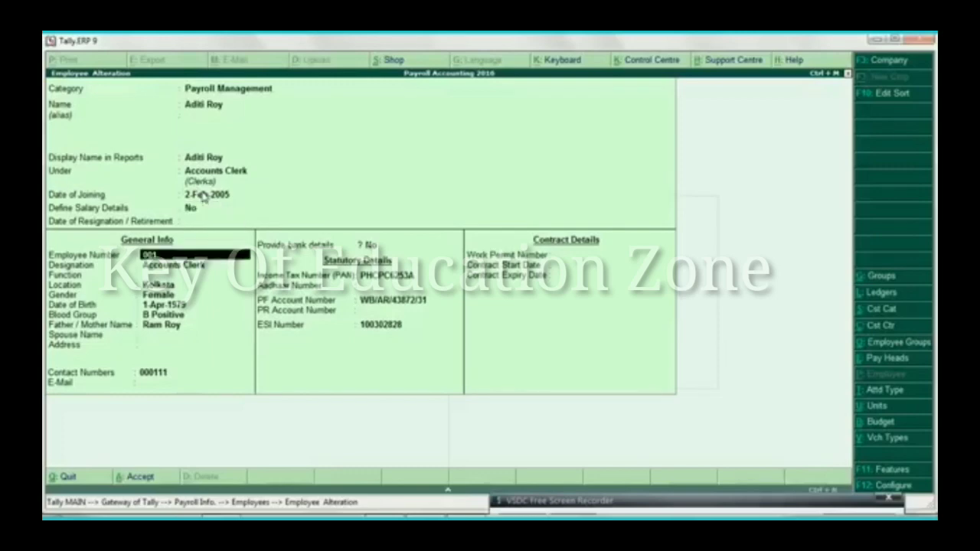
Review the employee's general information, from employee number and designation through date of birth, parent's name and address.
key("Return")
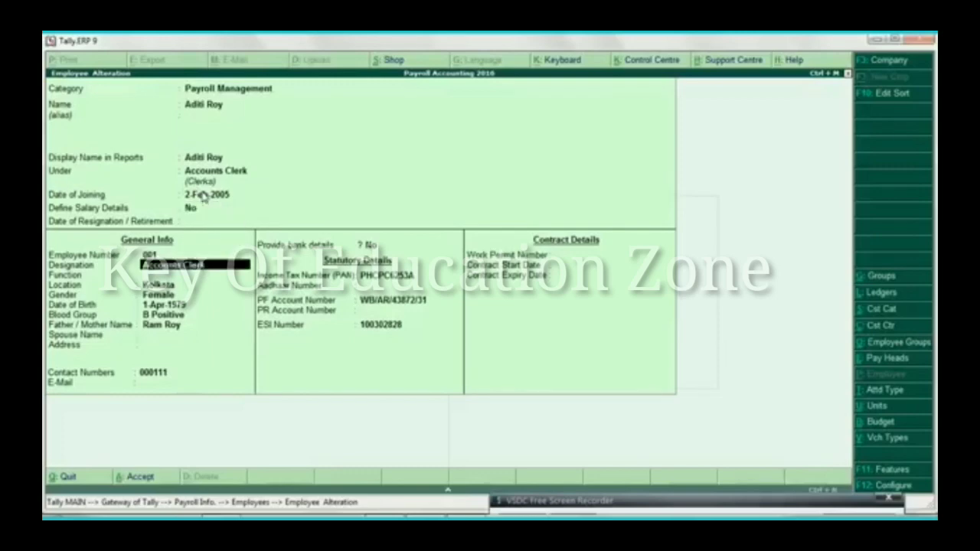
key("Return")
key("Return")
key("Return")
key("Return")
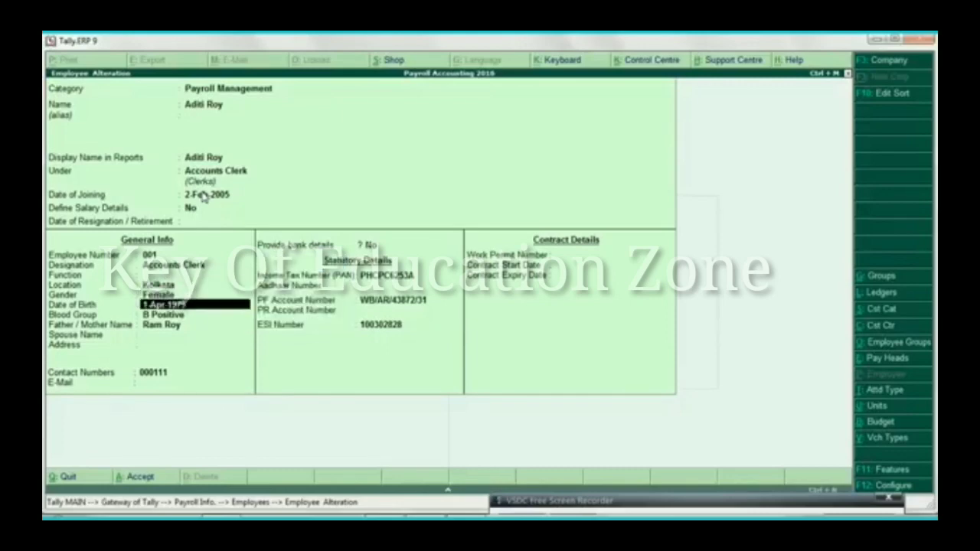
key("Return")
key("Return")
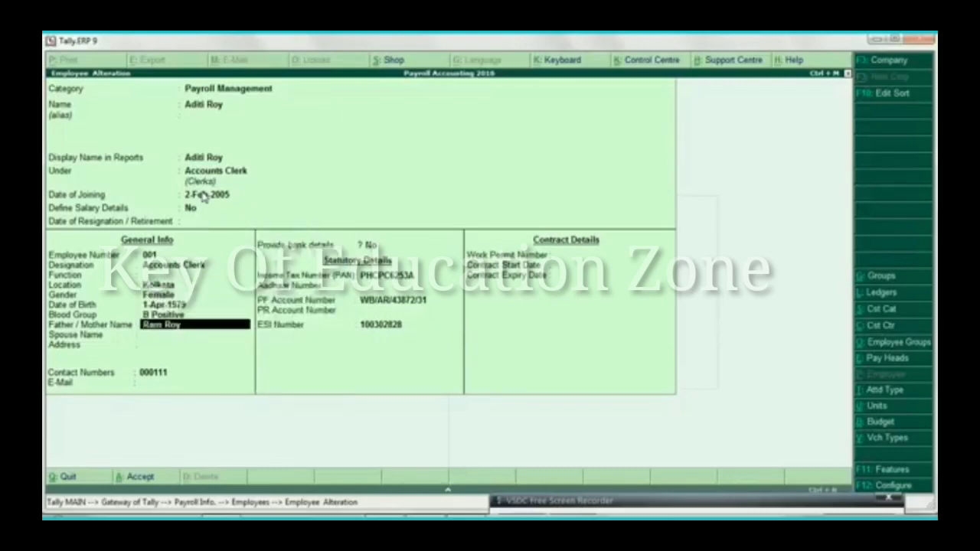
key("Return")
key("Return")
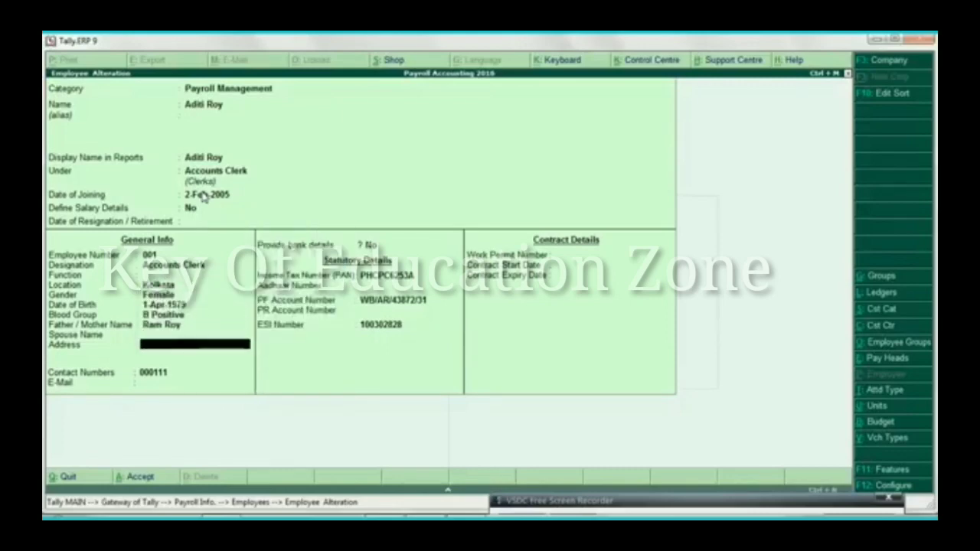
key("Return")
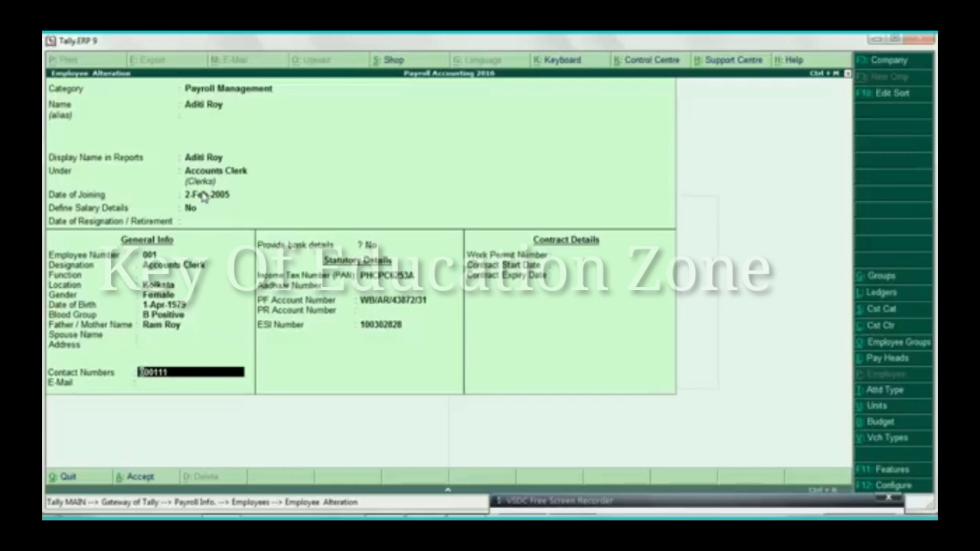
Review the employee's contact, bank, statutory and contract details, and accept the record.
key("Return")
key("Return")
key("Return")
key("Return")
key("Return")
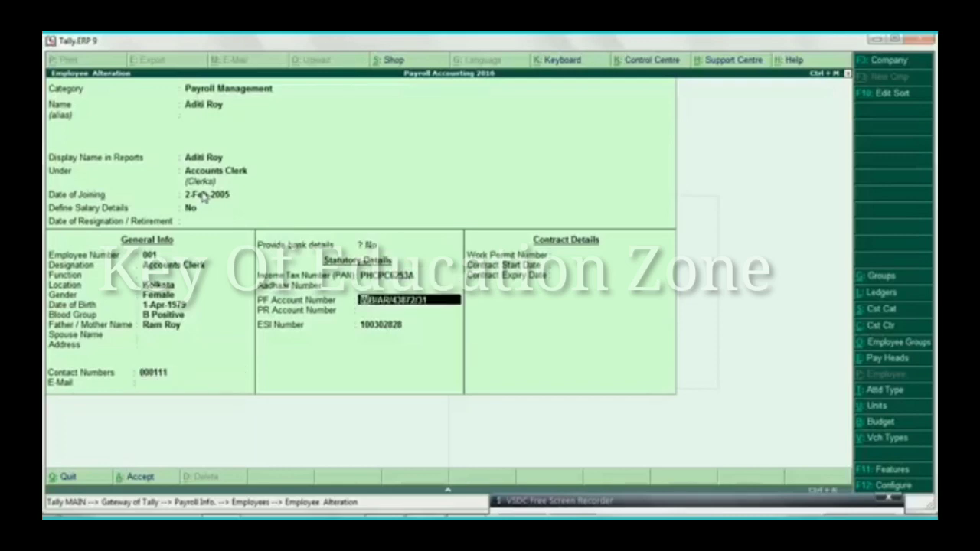
key("Return")
key("Return")
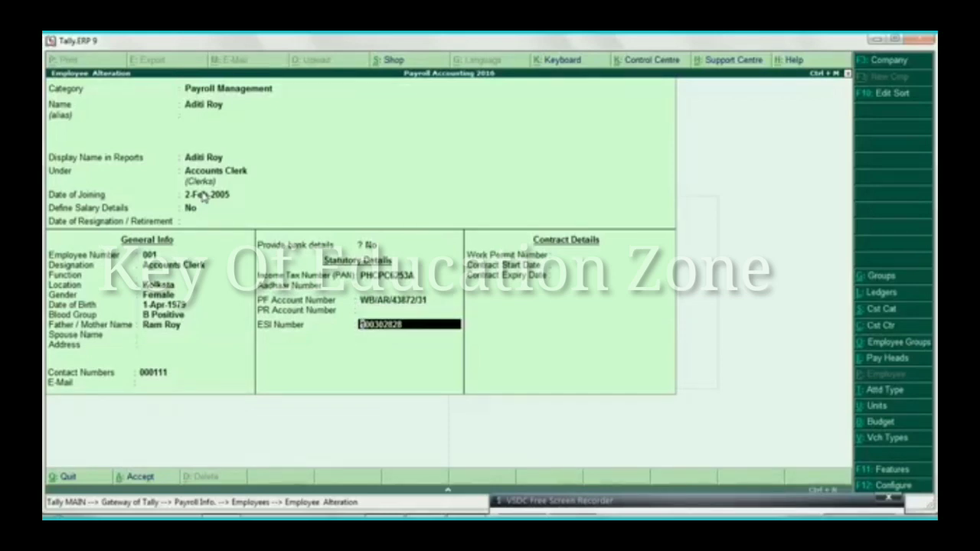
key("Return")
key("Return")
key("Return")
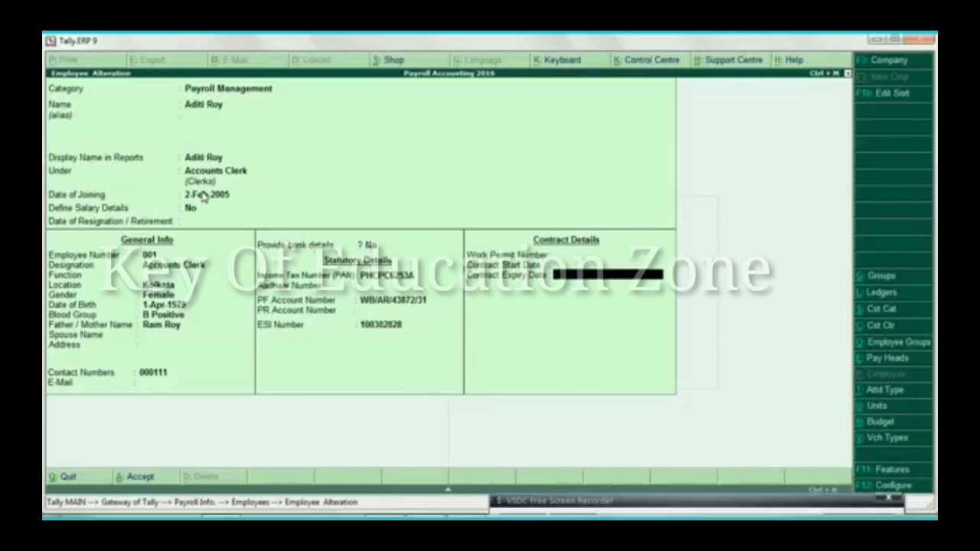
key("Return")
key("Return")
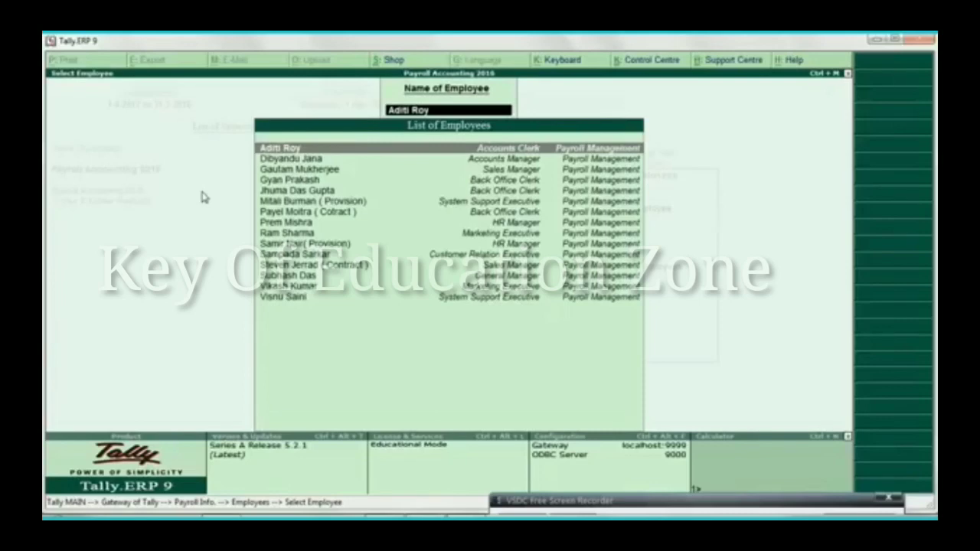
Leave the employee masters and open the list of work units for alteration.
key("Escape")
key("Escape")
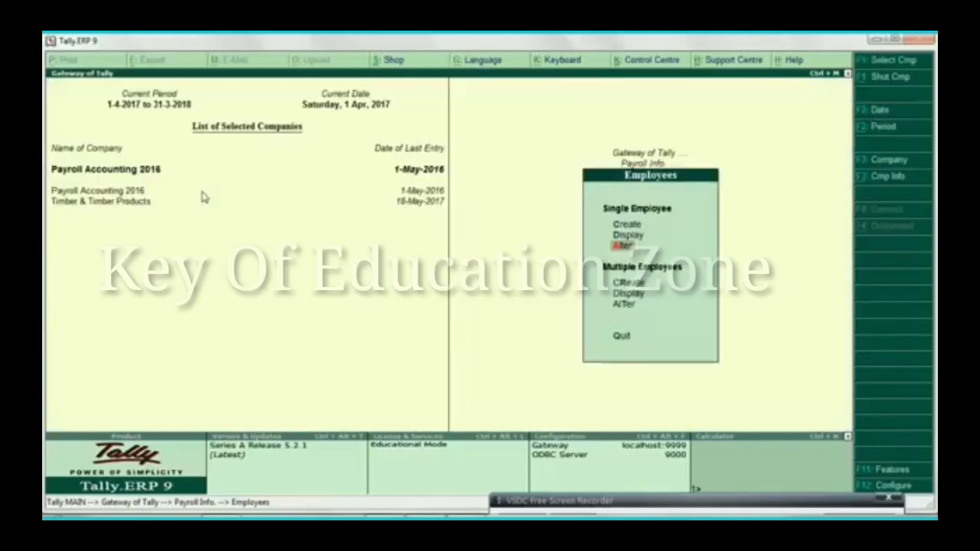
key("Escape")
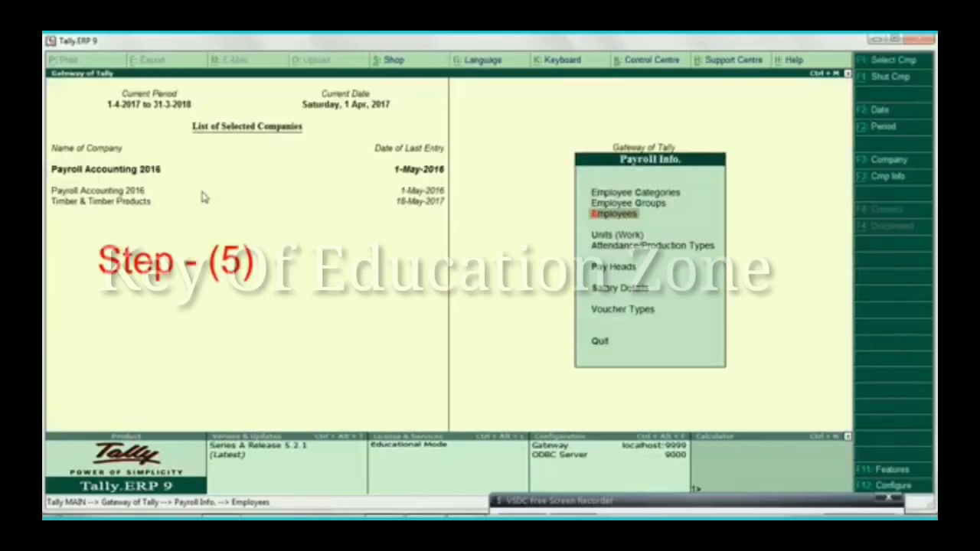
key("Down")
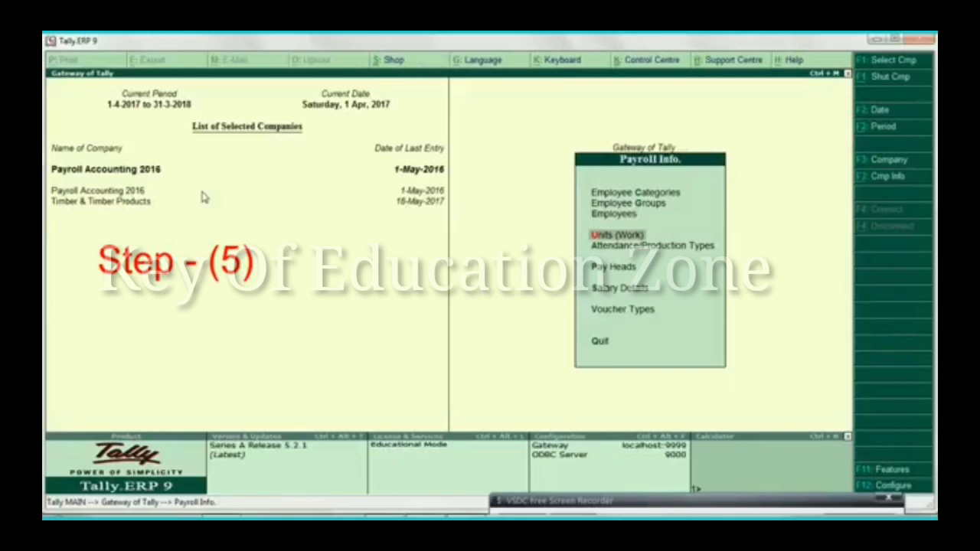
key("Return")
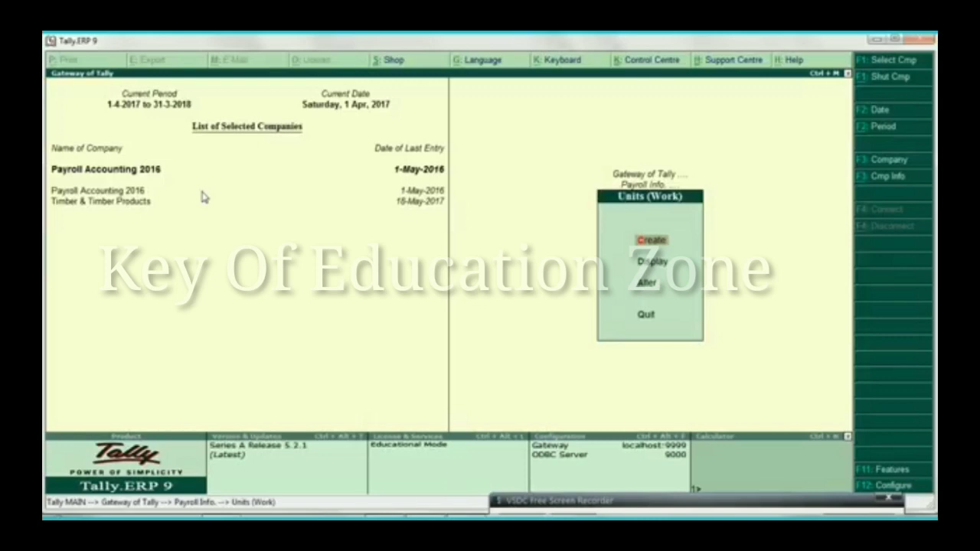
key("Down")
key("Down")
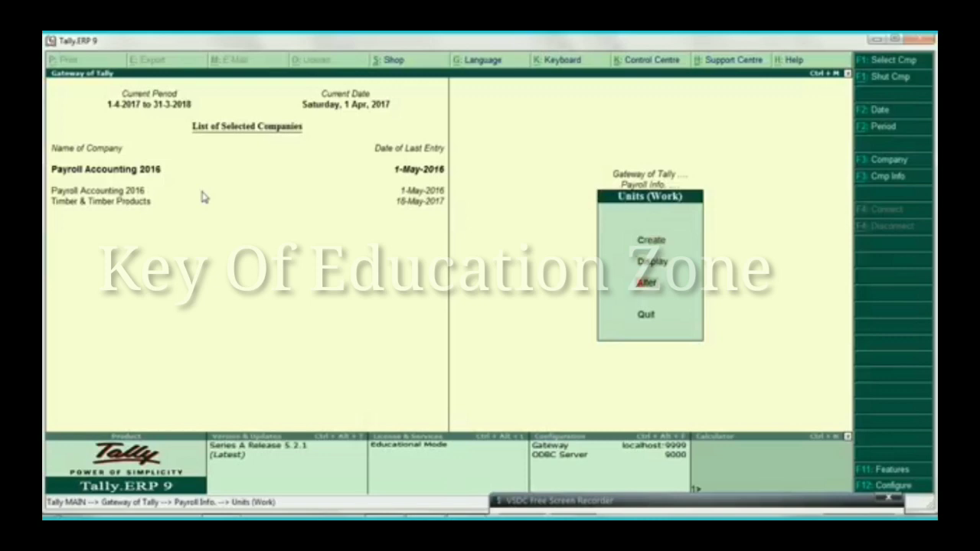
key("Return")
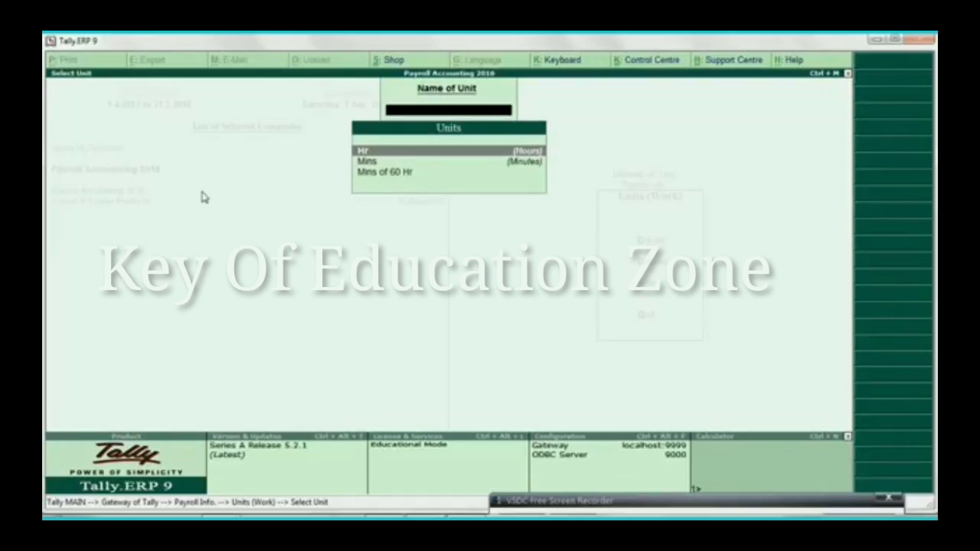
Open the Hr work unit for alteration, review its symbol, formal name and number of decimal places, and accept it.
key("Escape")
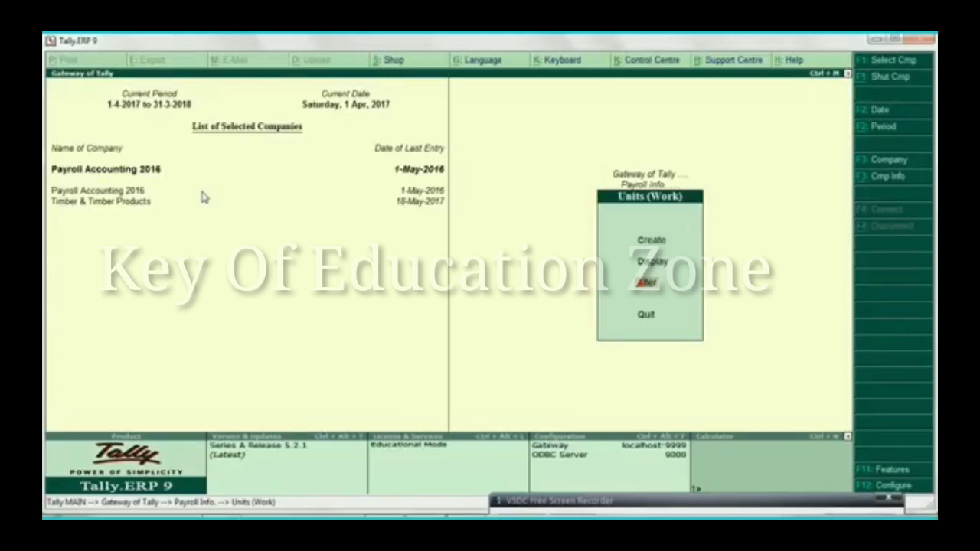
key("Up")
key("Down")
key("Return")
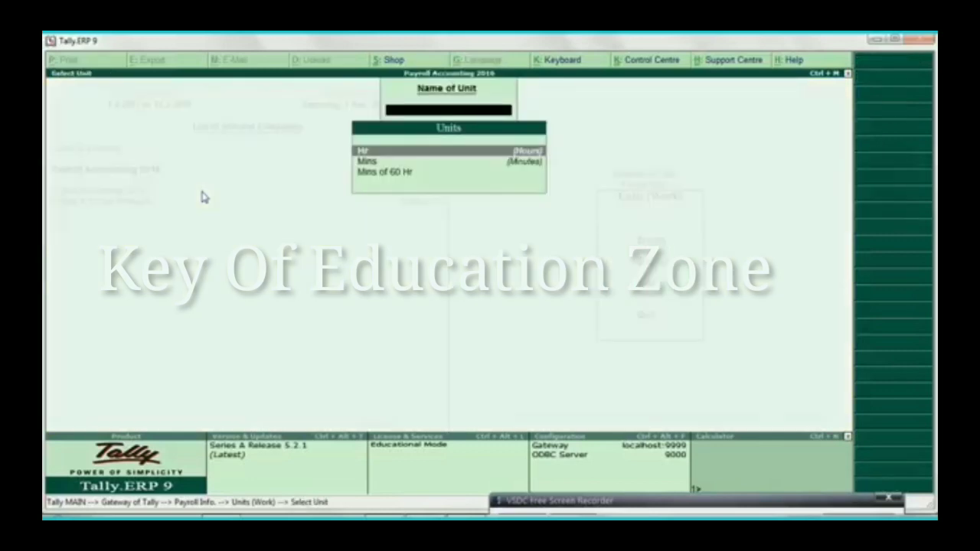
key("Down")
key("Up")
key("Return")
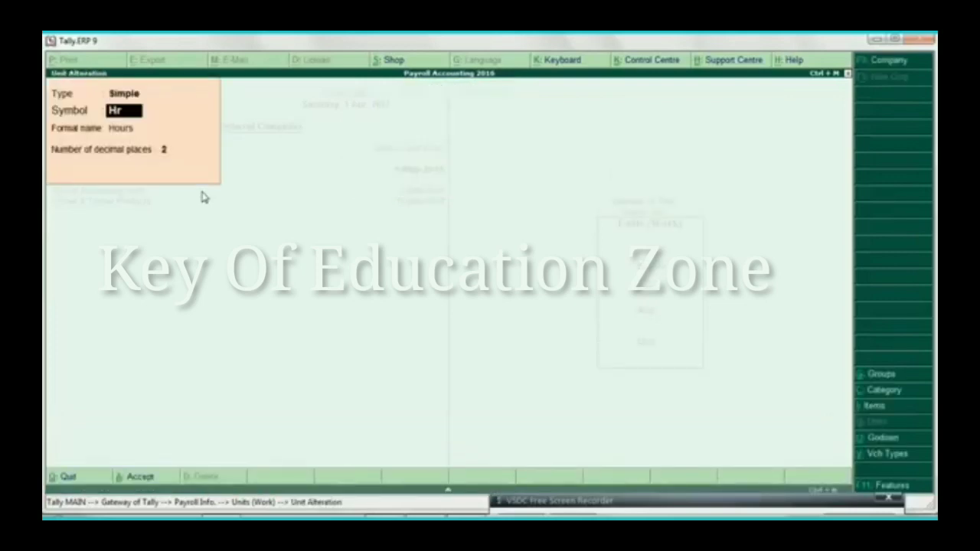
key("Return")
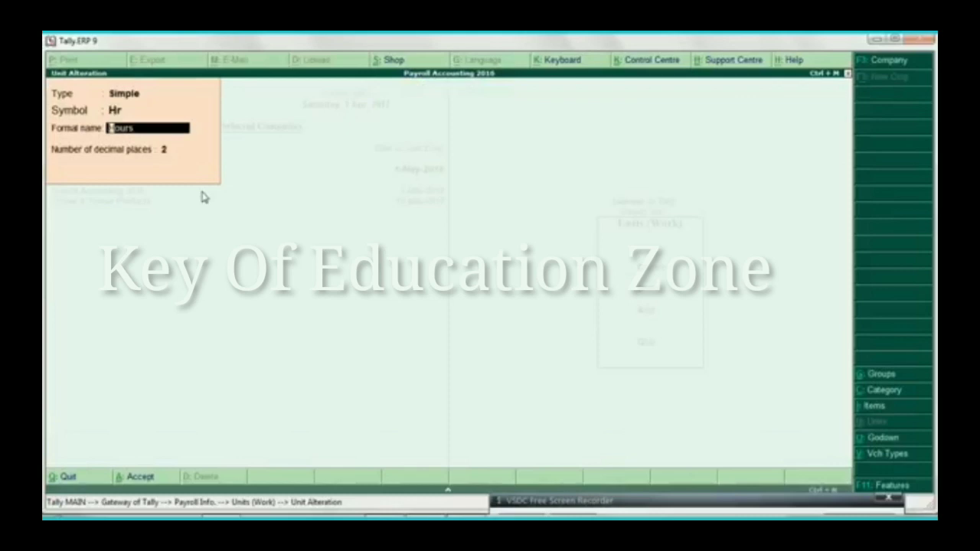
key("Return")
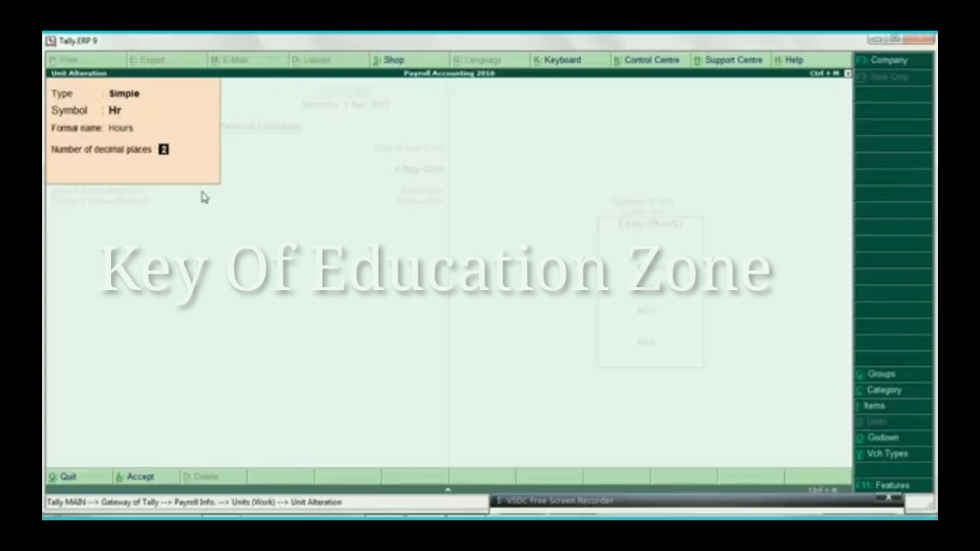
key("Return")
key("Return")
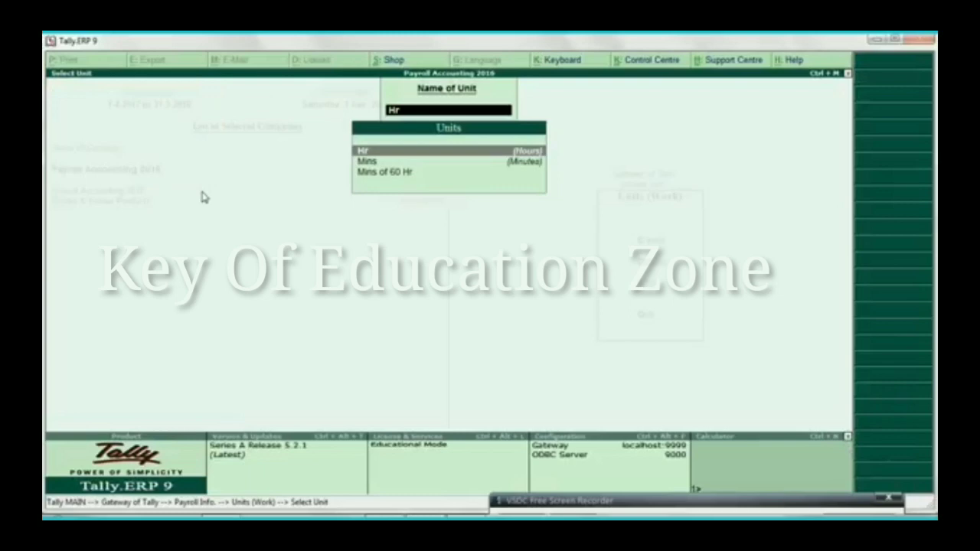
Leave the work units and open the list of attendance/production types for alteration.
key("Escape")
key("Escape")
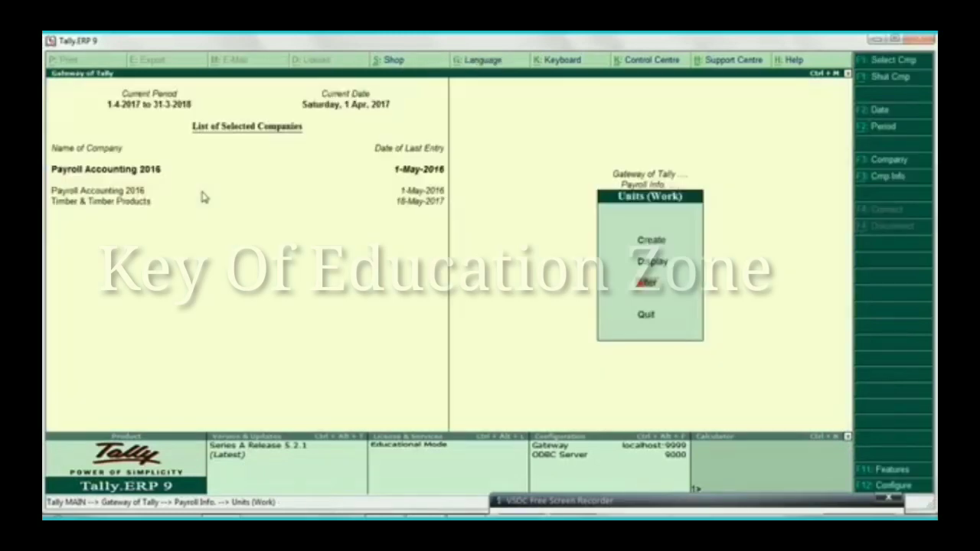
key("Escape")
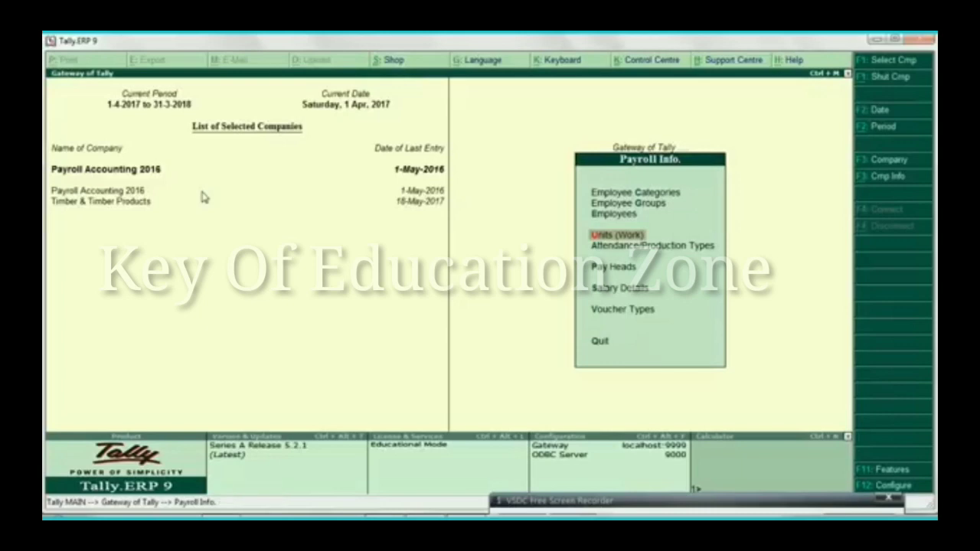
key("Down")
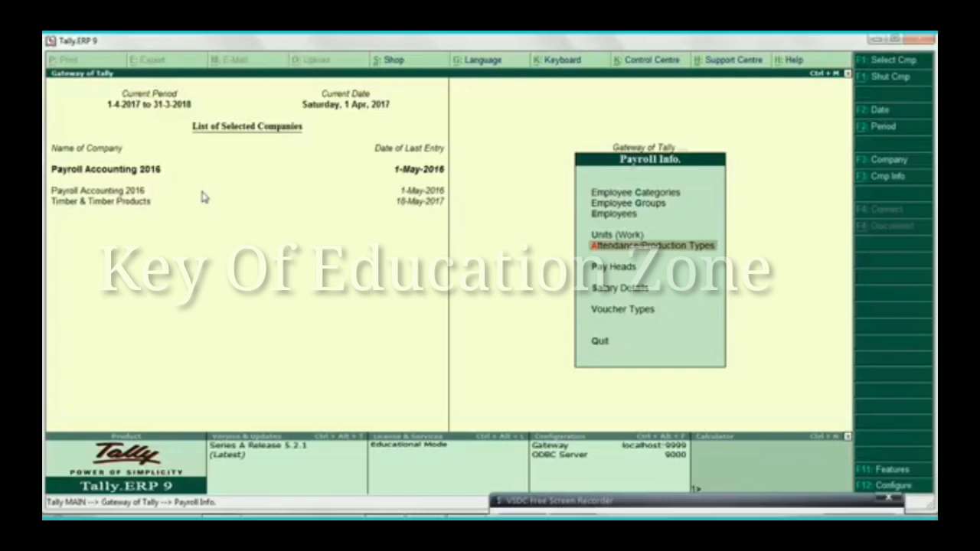
key("Return")
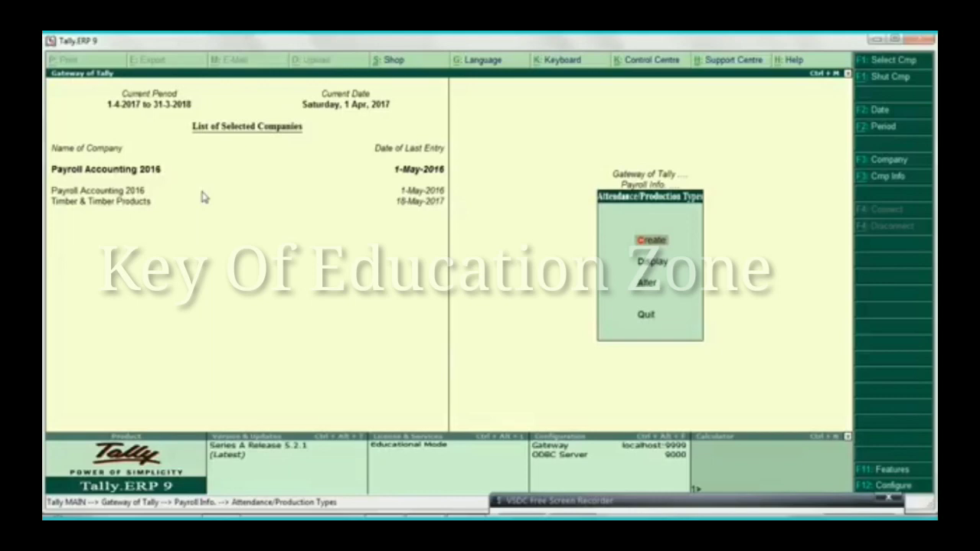
key("Down")
key("Down")
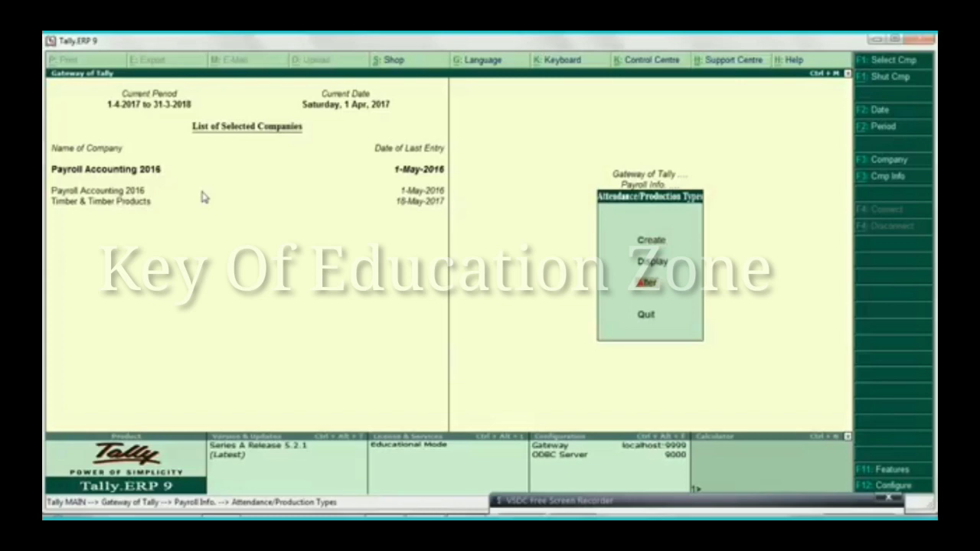
key("Return")
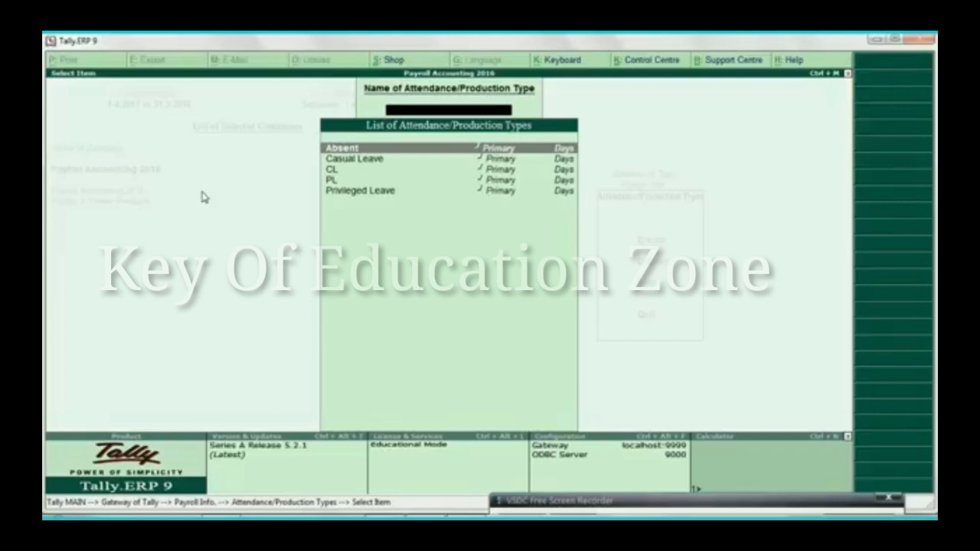
Review the Absent attendance type's name, alias, parent, attendance type and period type, and accept the record.
key("Return")
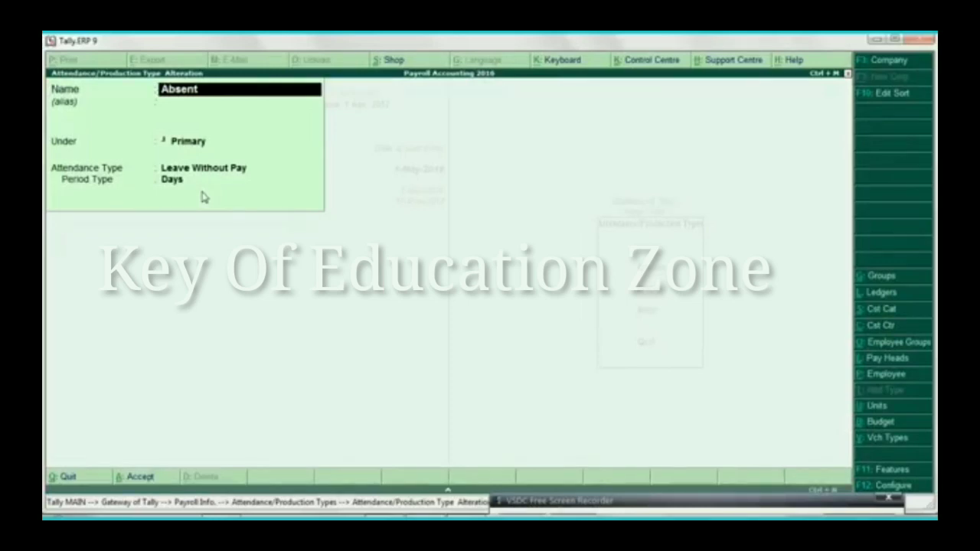
key("Return")
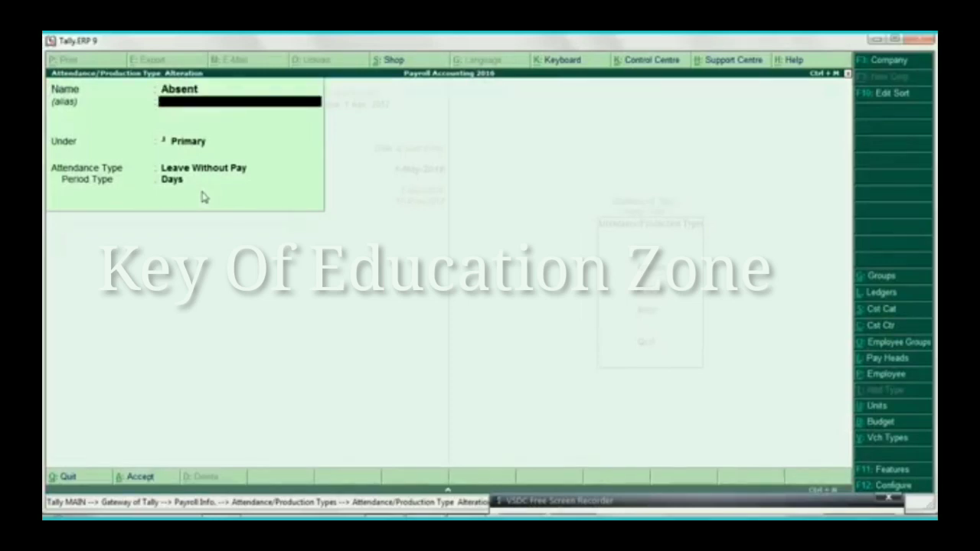
key("Return")
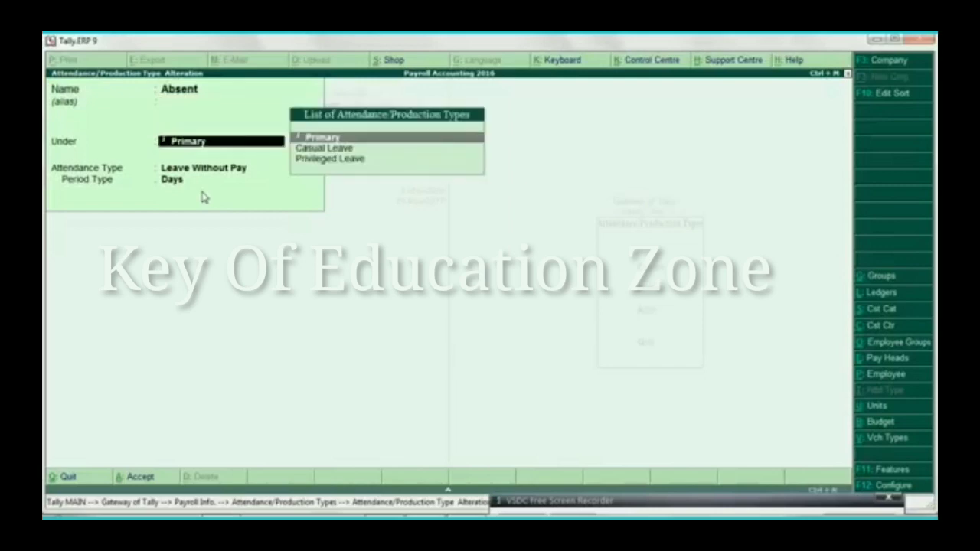
key("Return")
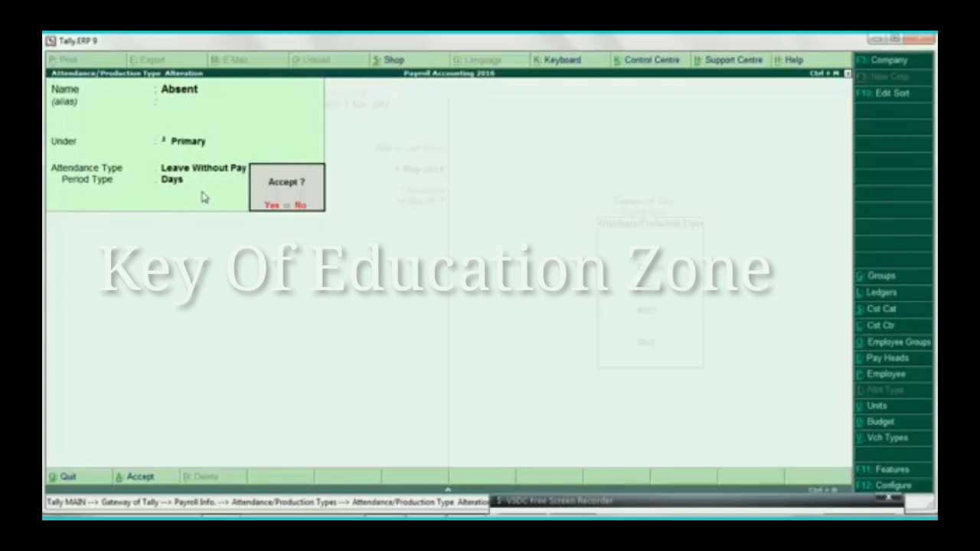
key("n")
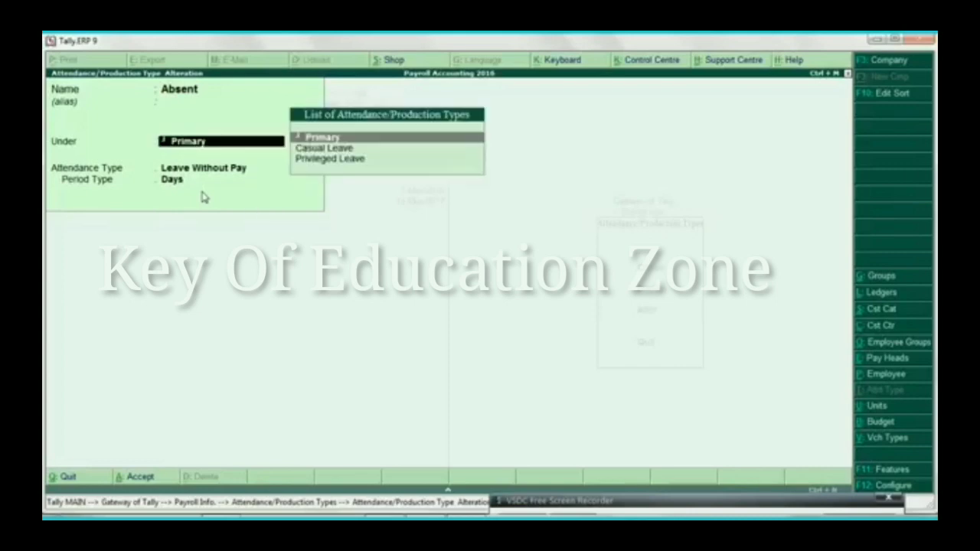
key("Return")
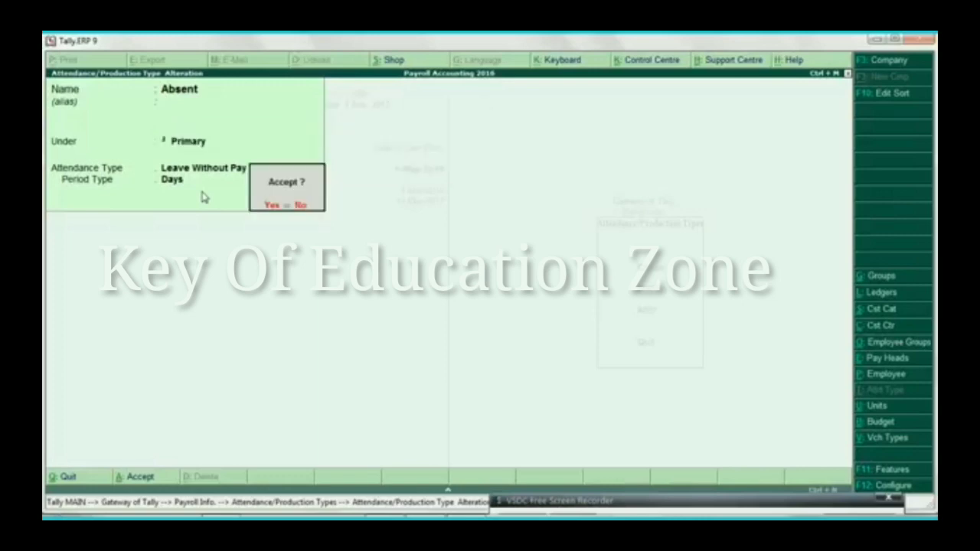
key("n")
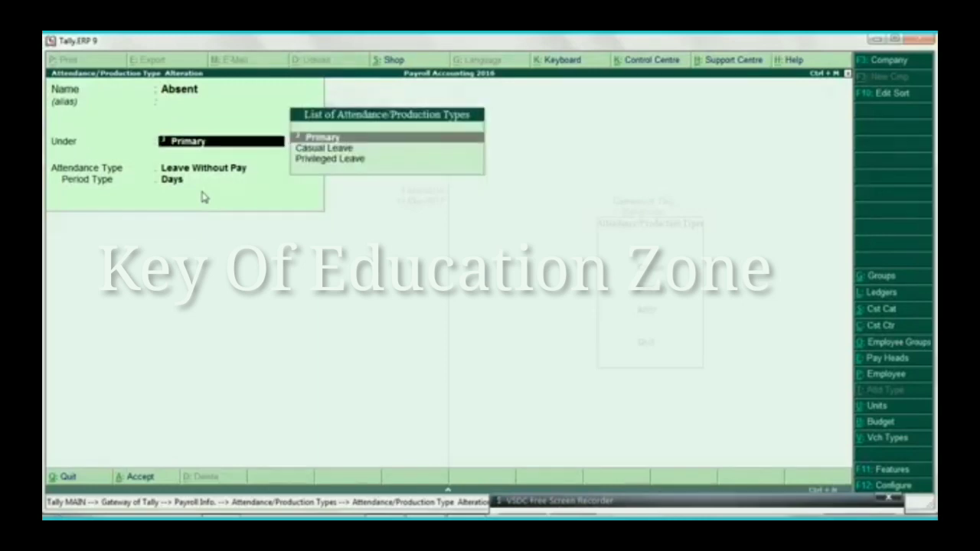
key("Return")
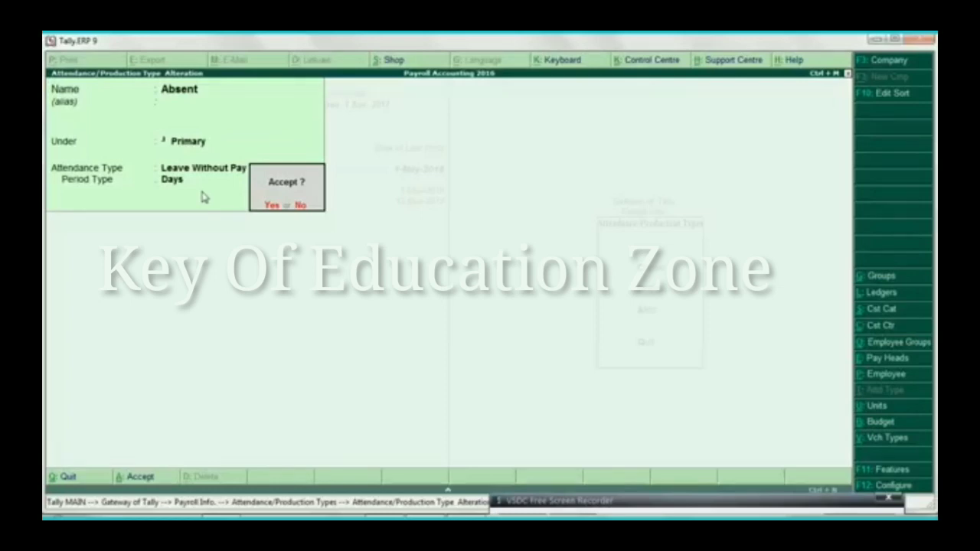
key("Return")
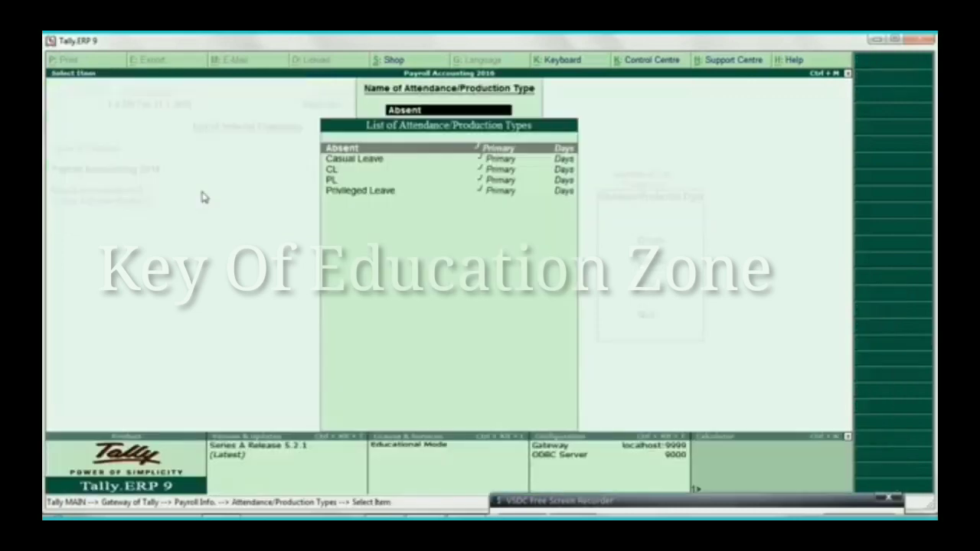
Review the Casual Leave attendance type's alias, parent, attendance type and period type, and accept the record.
key("Down")
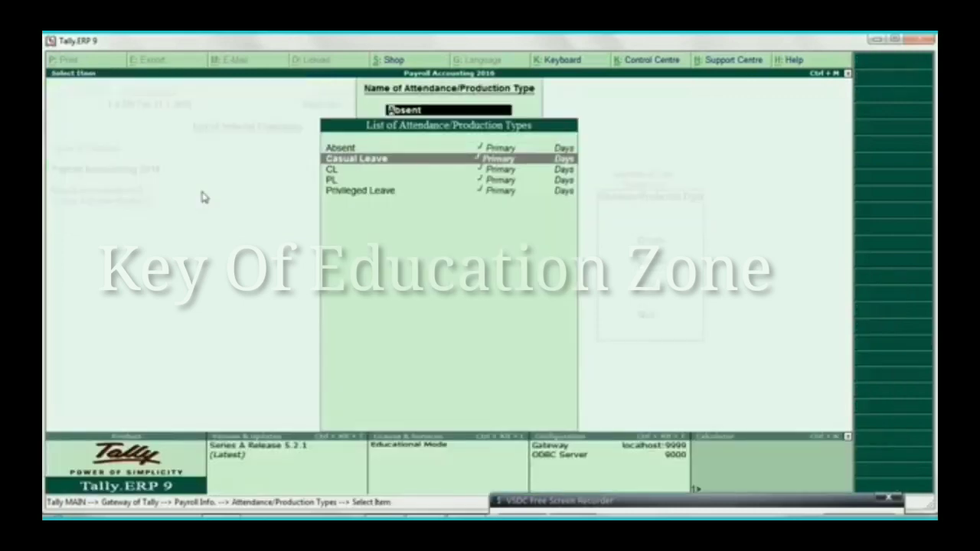
key("Return")
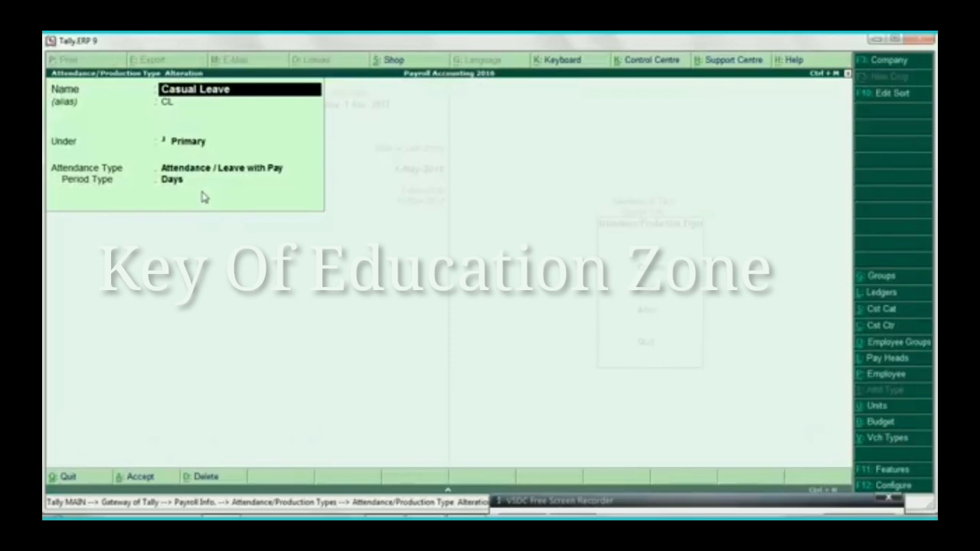
key("Return")
key("BackSpace")
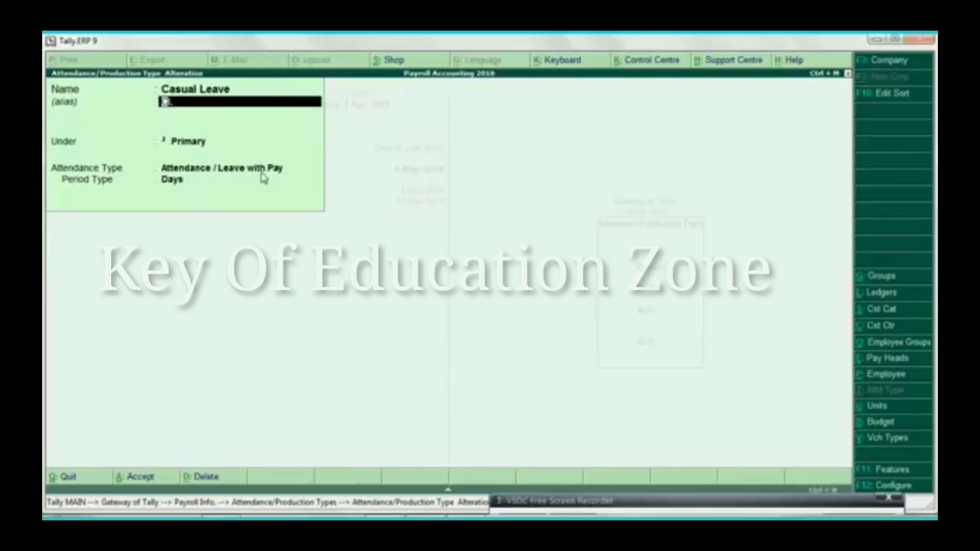
key("Return")
key("Return")
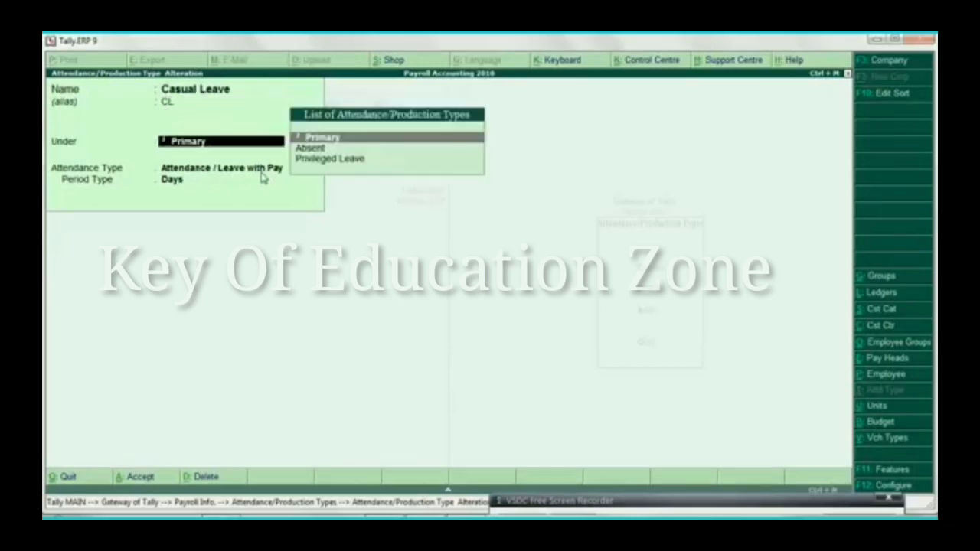
key("Return")
key("Return")
key("Return")
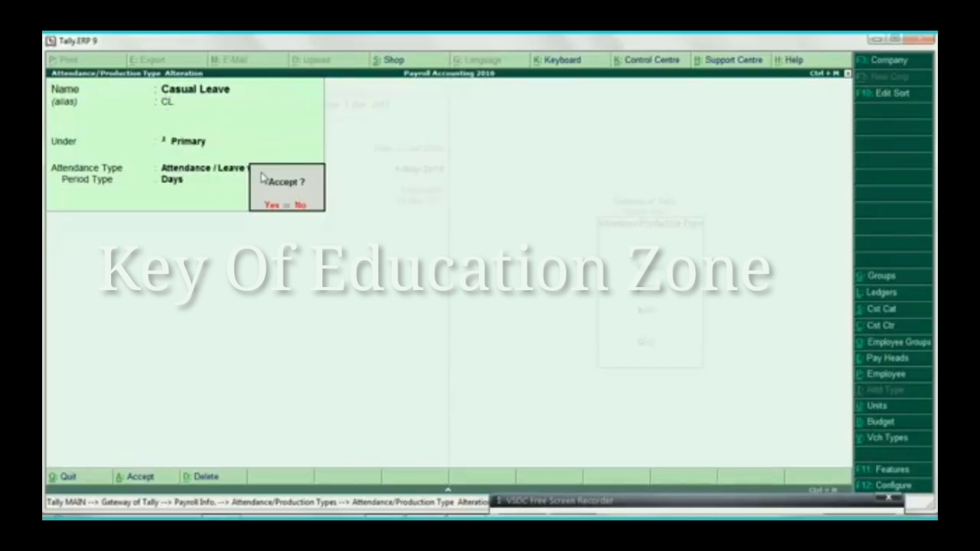
key("Return")
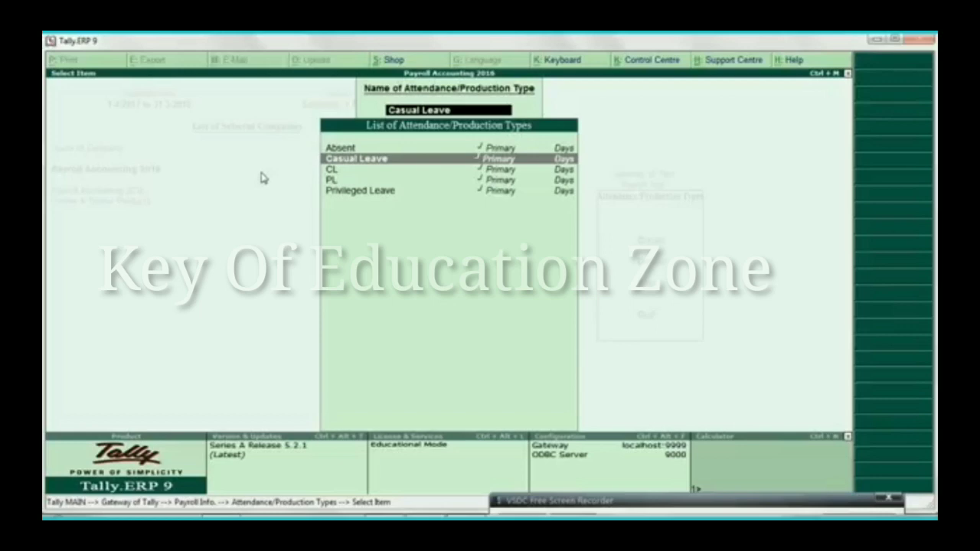
Leave the attendance/production types and open the pay head masters.
key("Escape")
key("Escape")
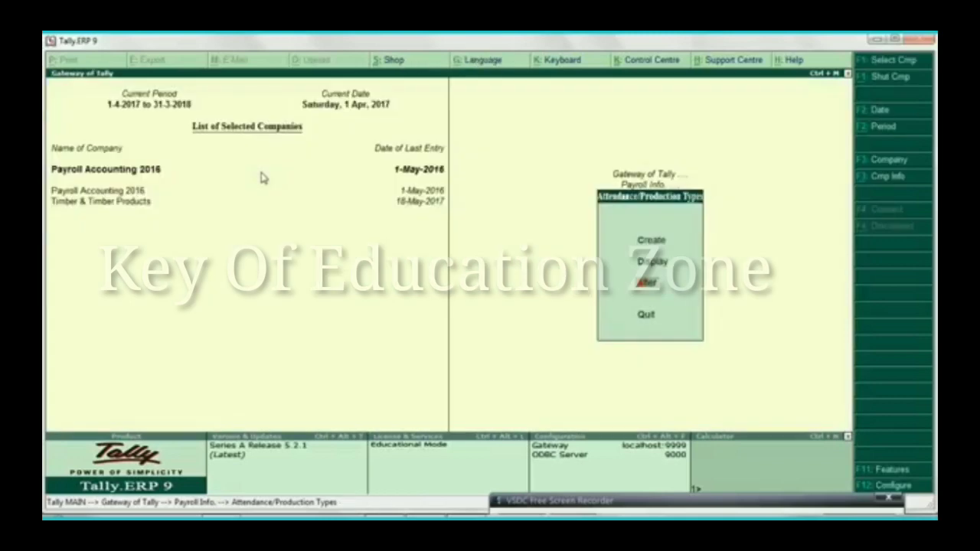
key("Escape")
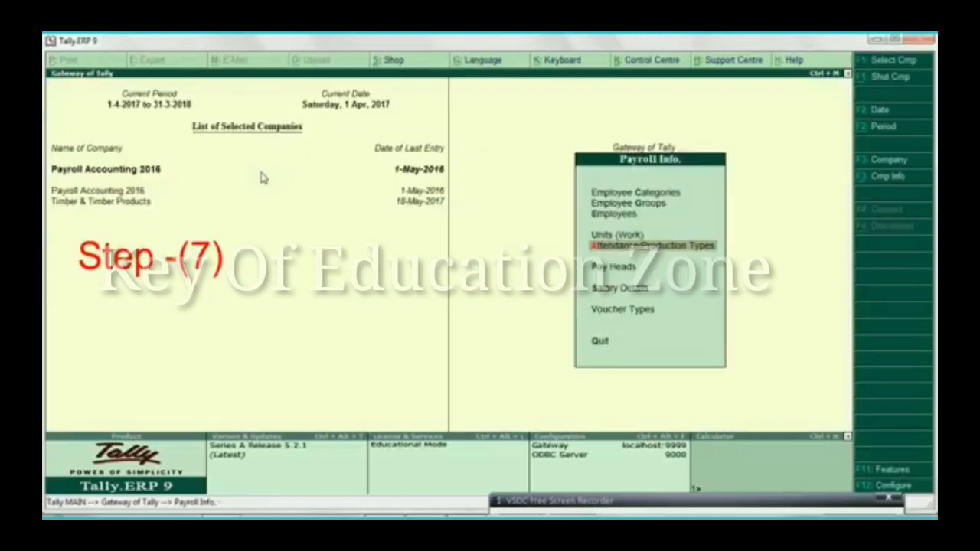
key("Down")
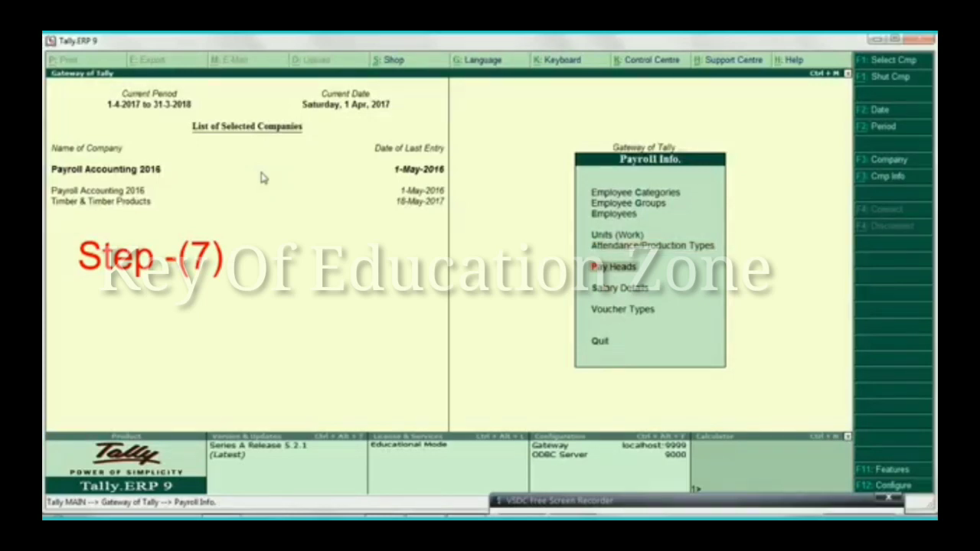
key("Return")
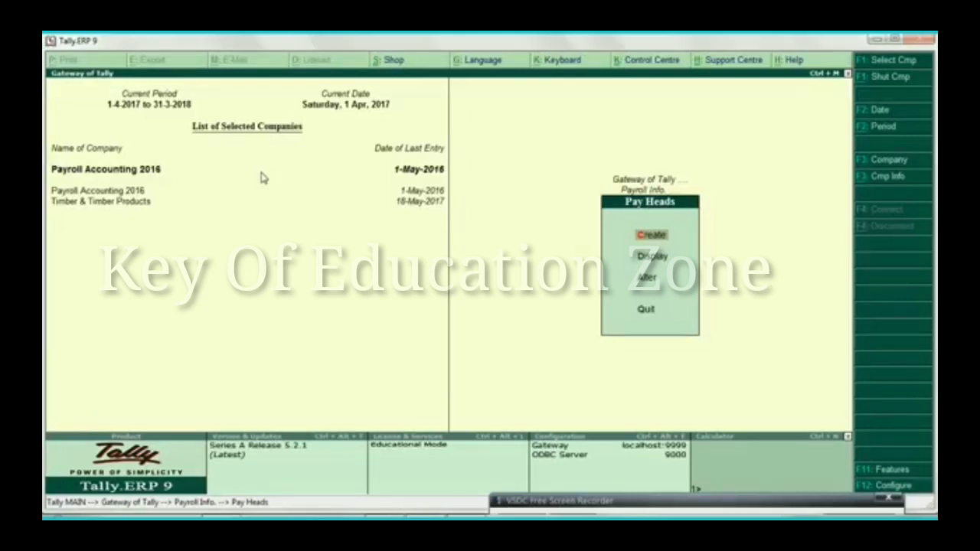
Open a blank pay head creation form to view its fields, and quit it without saving.
key("Down")
key("Down")
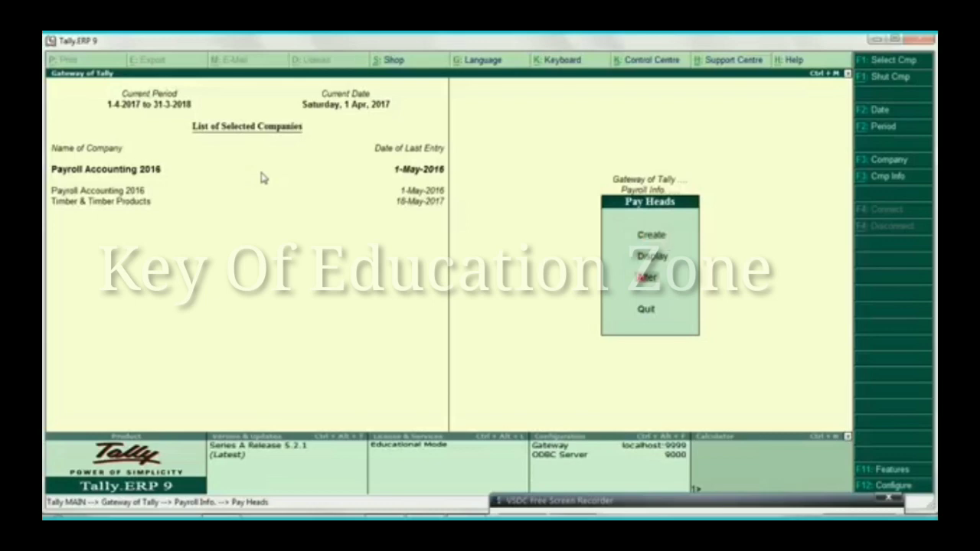
key("Up")
key("Up")
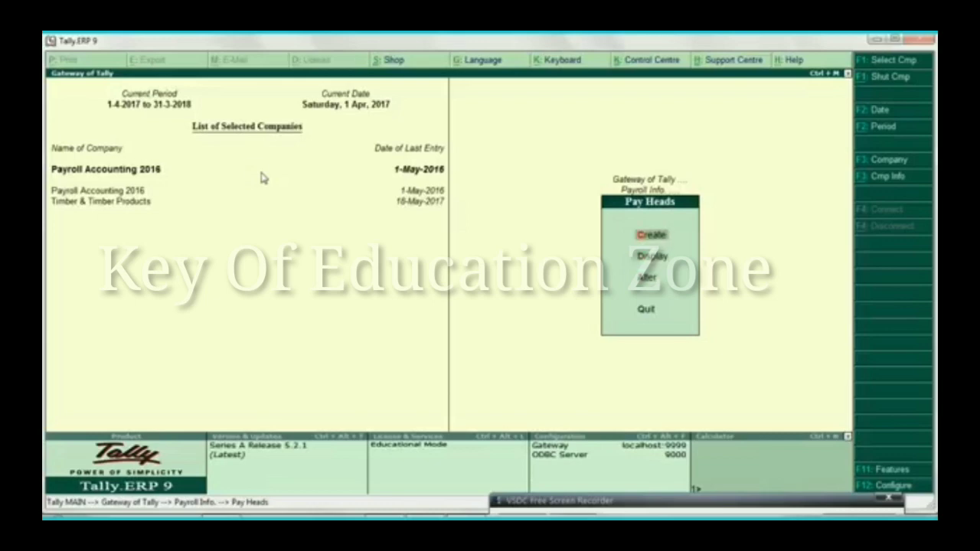
key("Return")
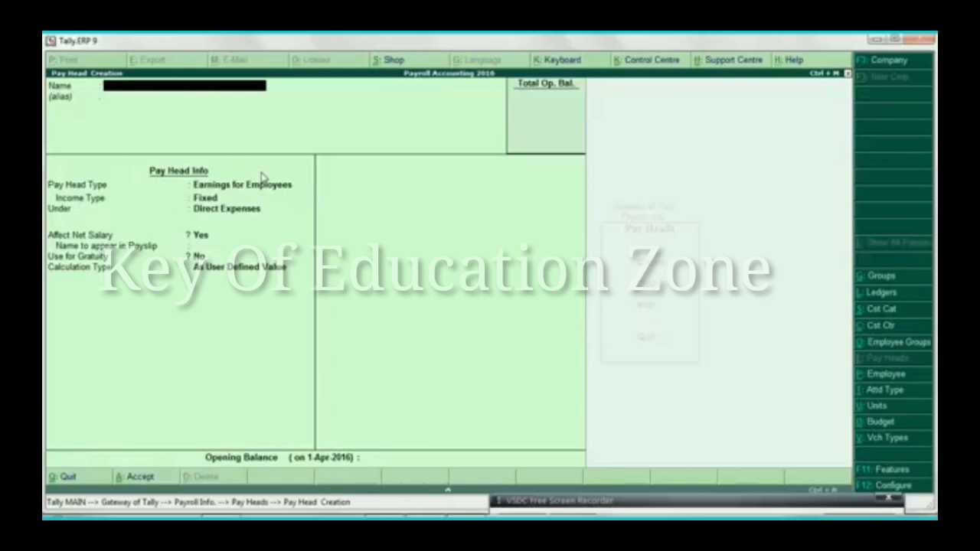
key("Escape")
key("Return")
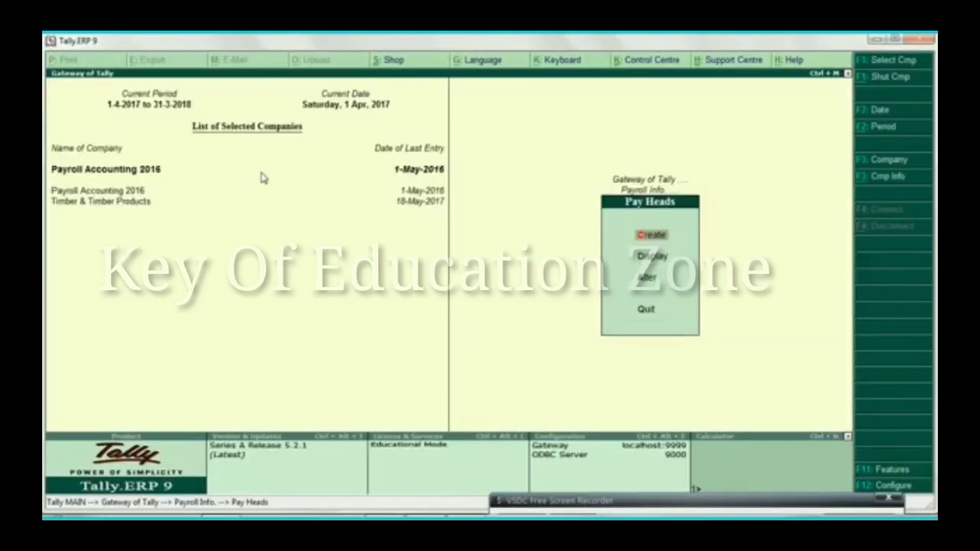
Open the Basic Pay pay head for alteration from the list of existing pay heads.
key("Down")
key("Down")
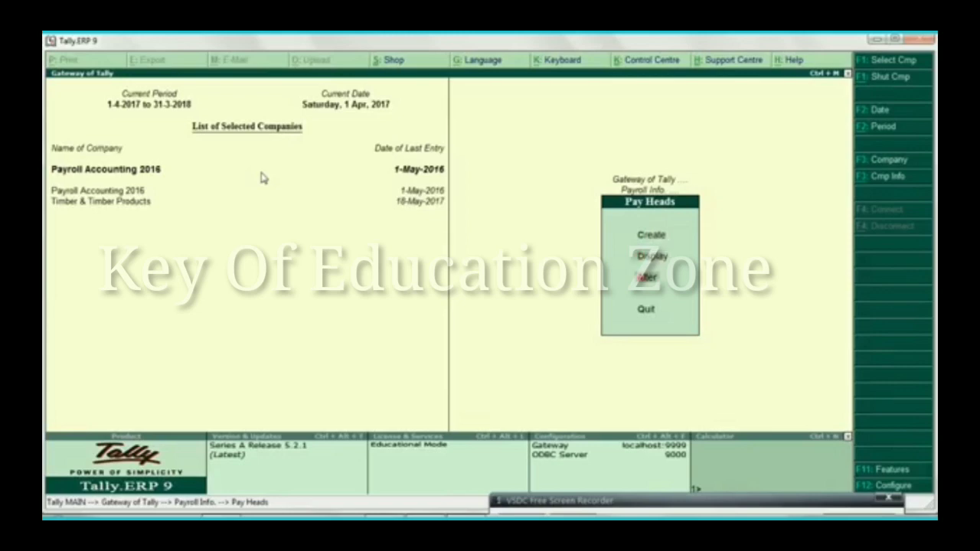
key("Return")
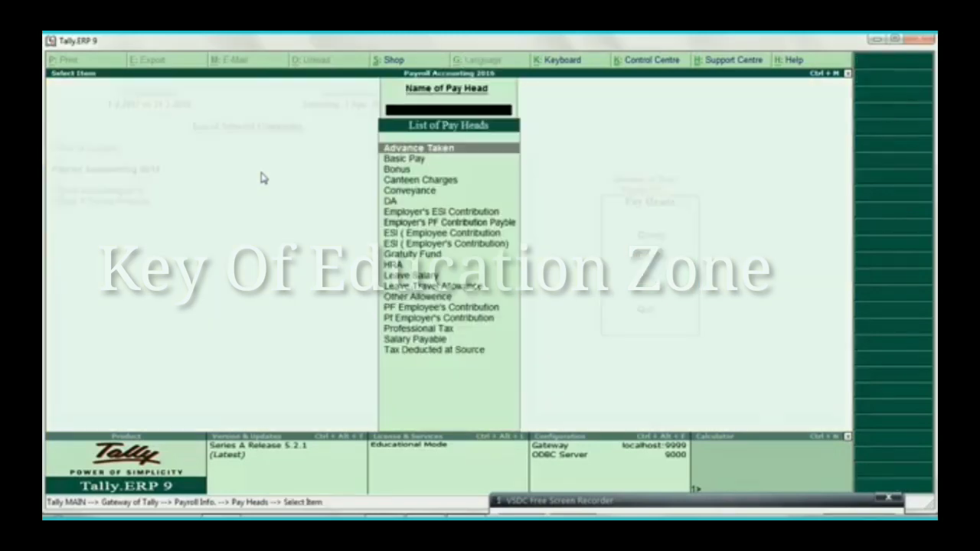
key("Down")
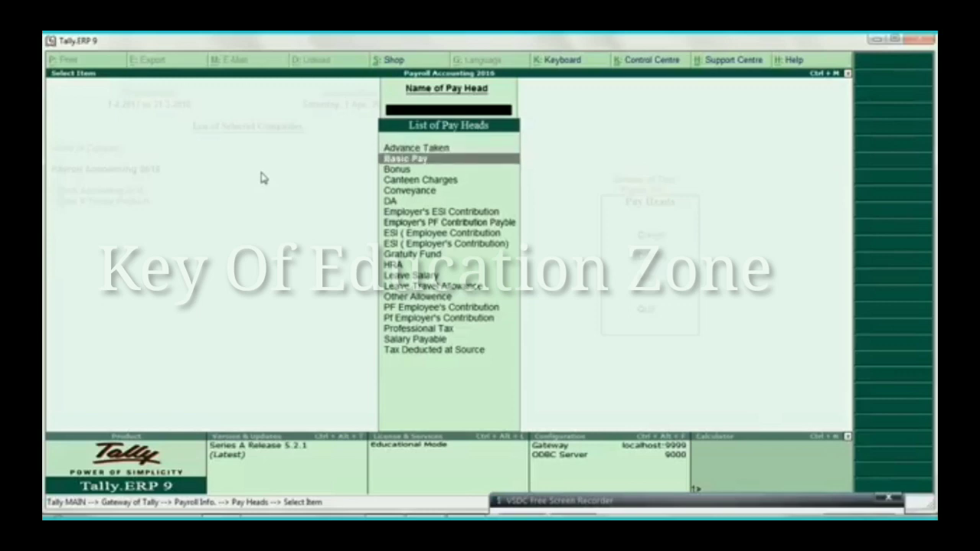
key("Down")
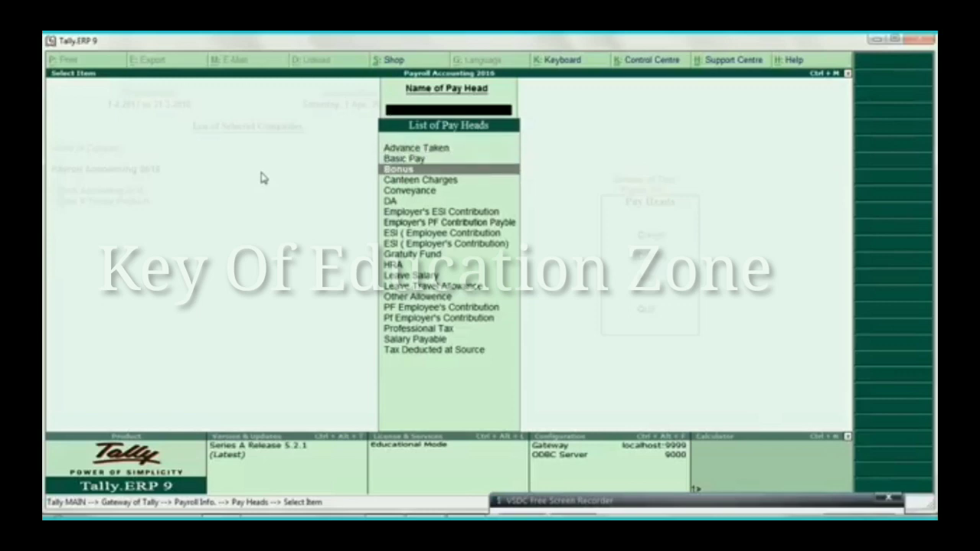
key("Up")
key("Return")
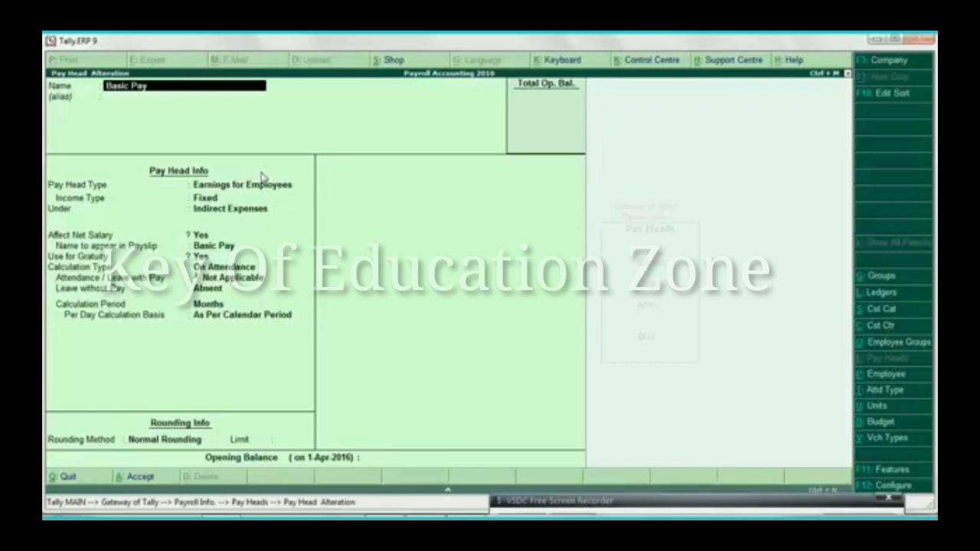
Review Basic Pay's name, alias, pay head type, income type, parent group, net salary effect, payslip name and gratuity setting.
key("Return")
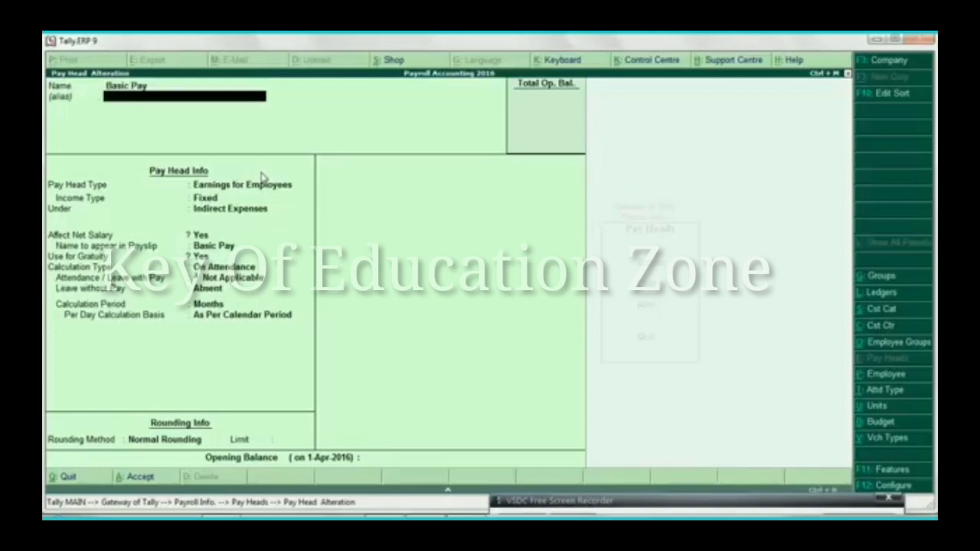
key("Return")
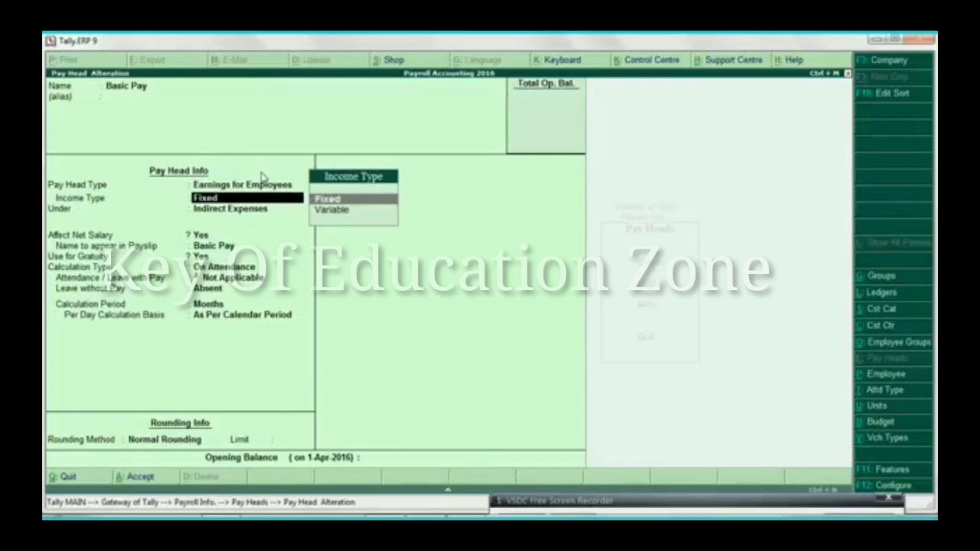
key("Return")
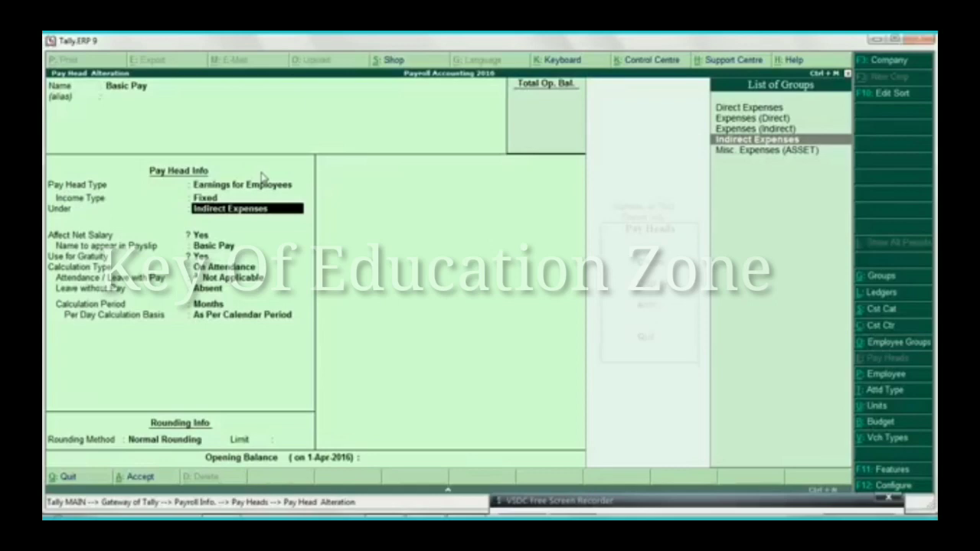
key("Return")
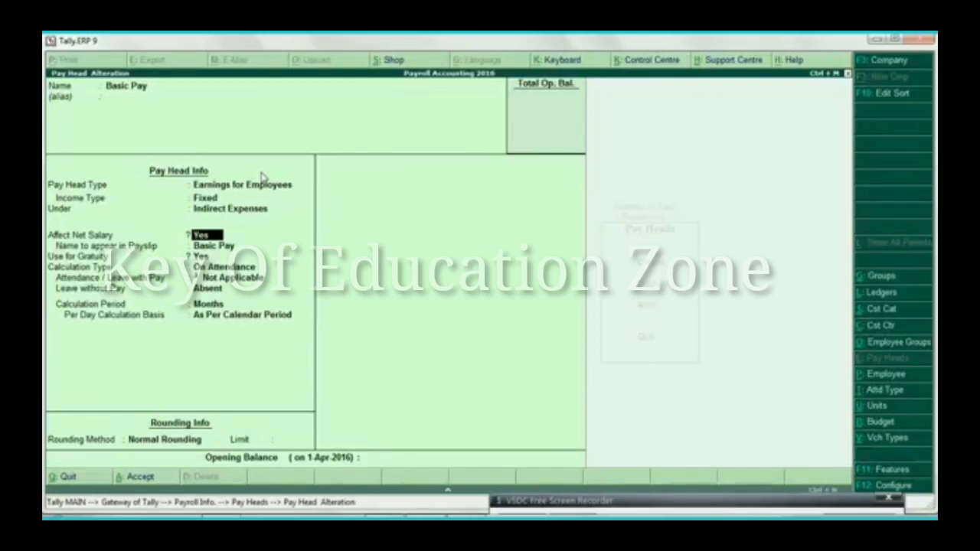
key("Return")
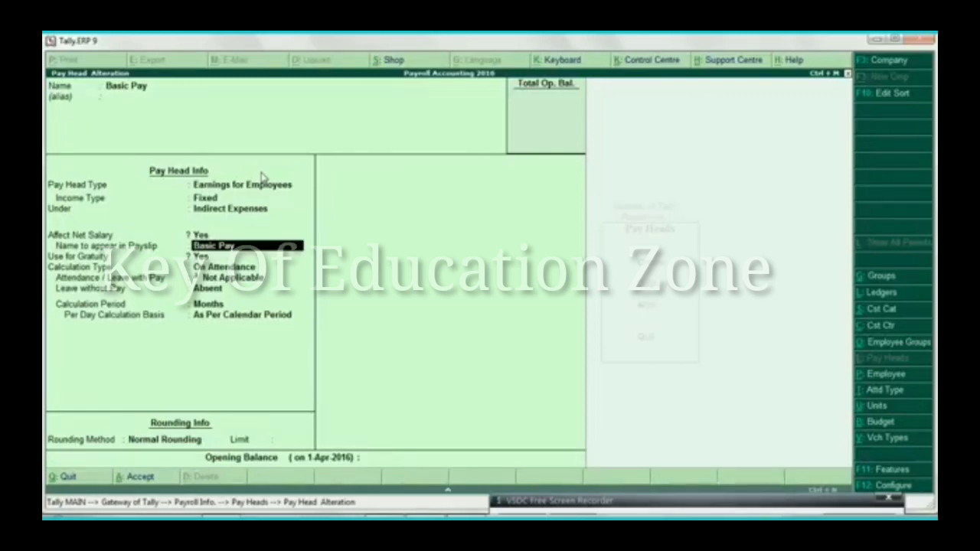
key("Return")
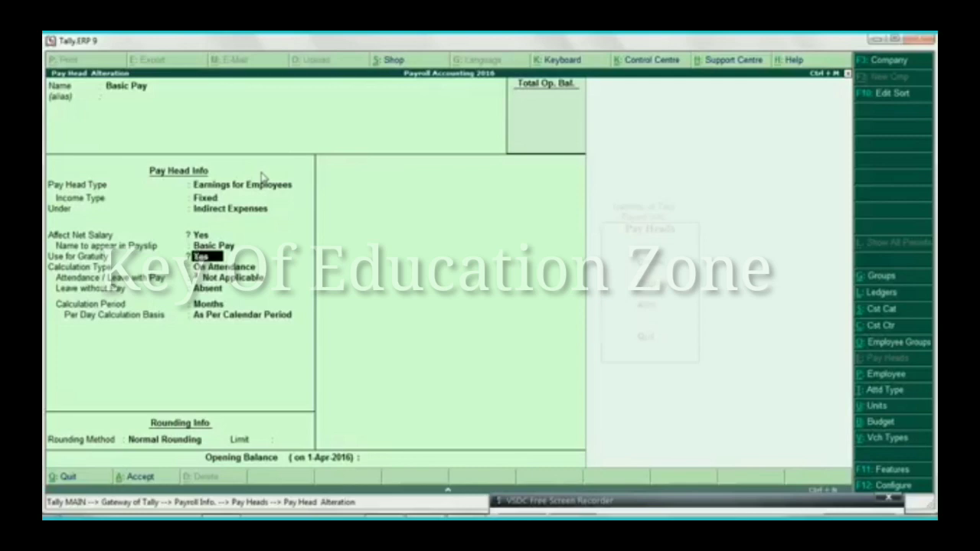
key("Return")
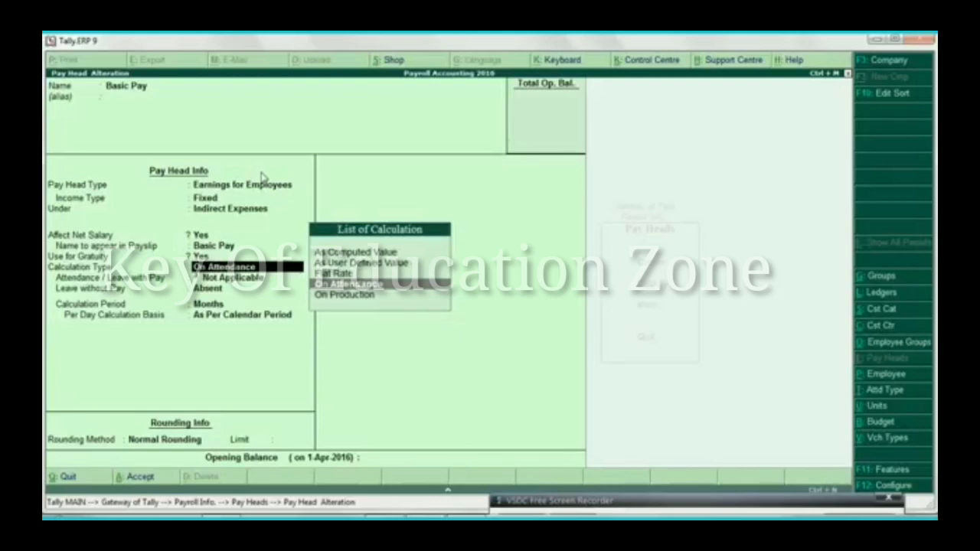
Review Basic Pay's calculation type, attendance and leave settings, calculation period, per-day basis, rounding and opening balance, and accept the record.
key("Return")
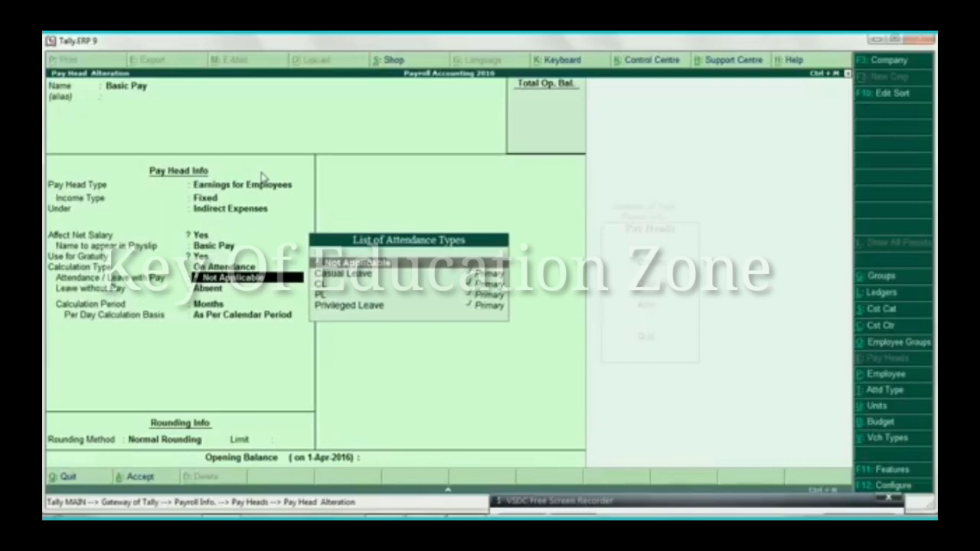
key("Return")
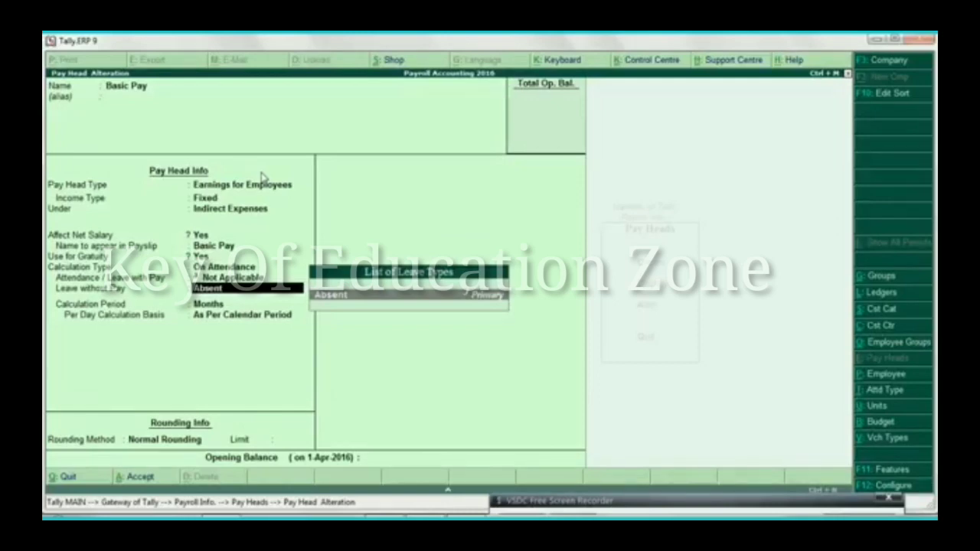
key("Return")
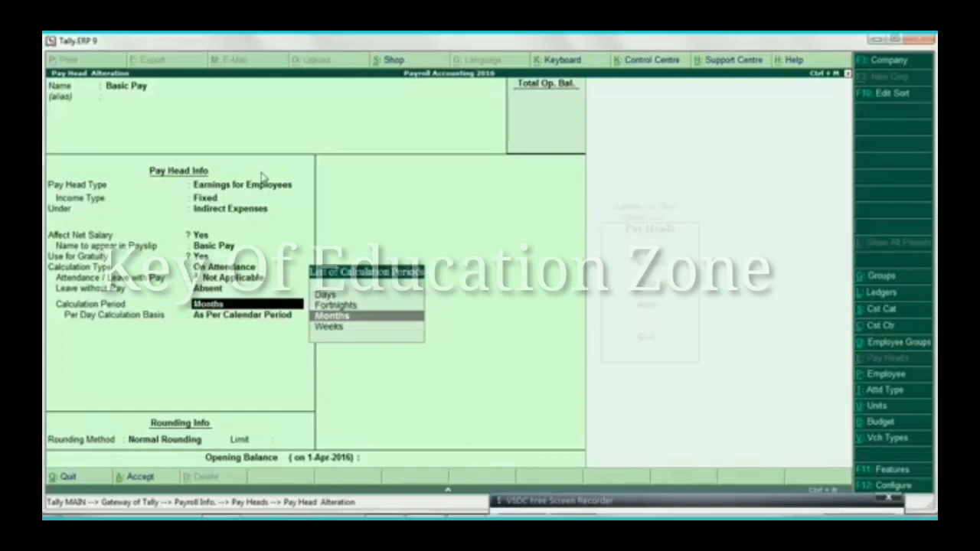
key("Return")
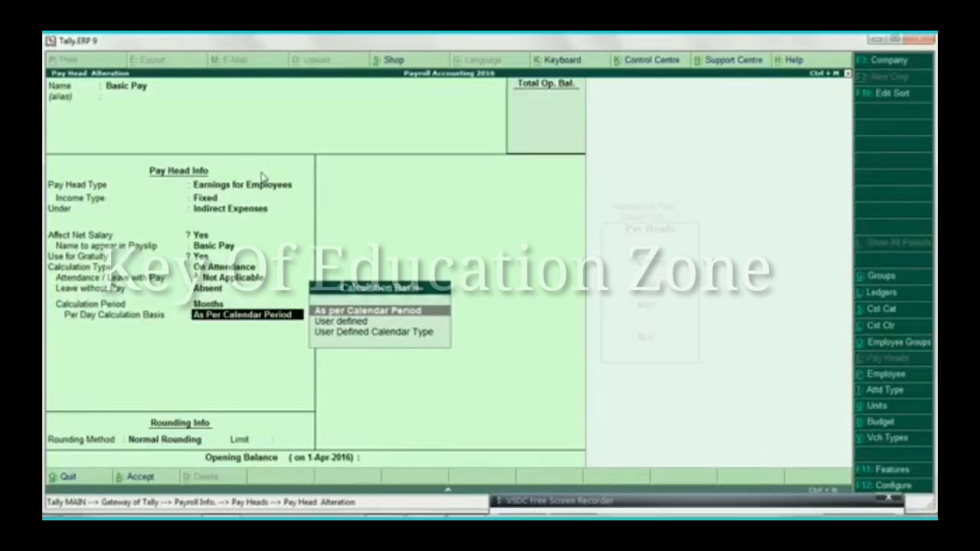
key("Return")
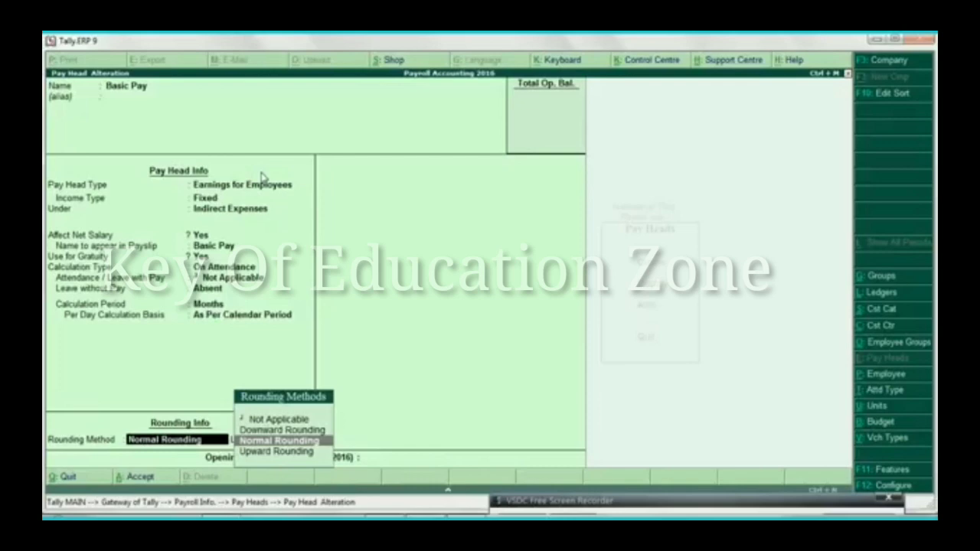
key("Return")
key("Return")
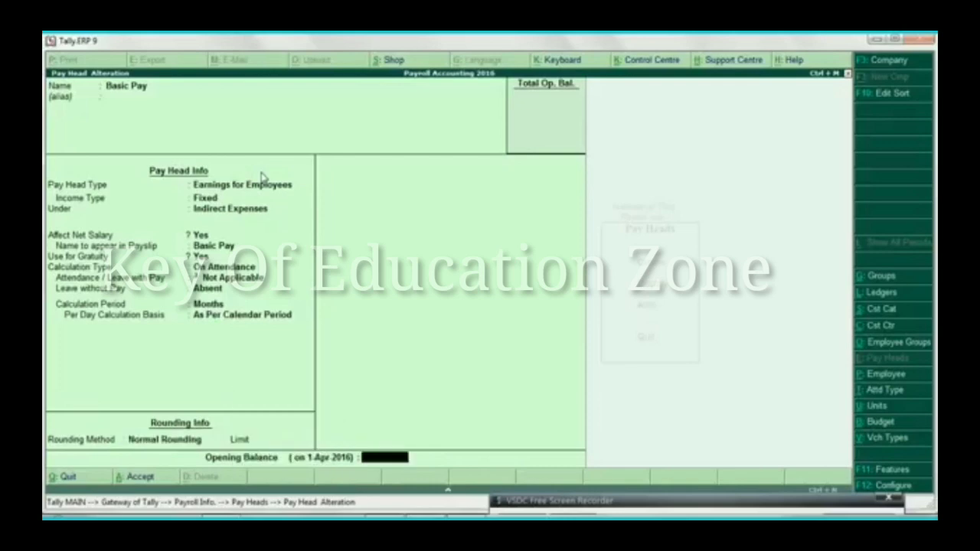
key("Return")
key("Return")
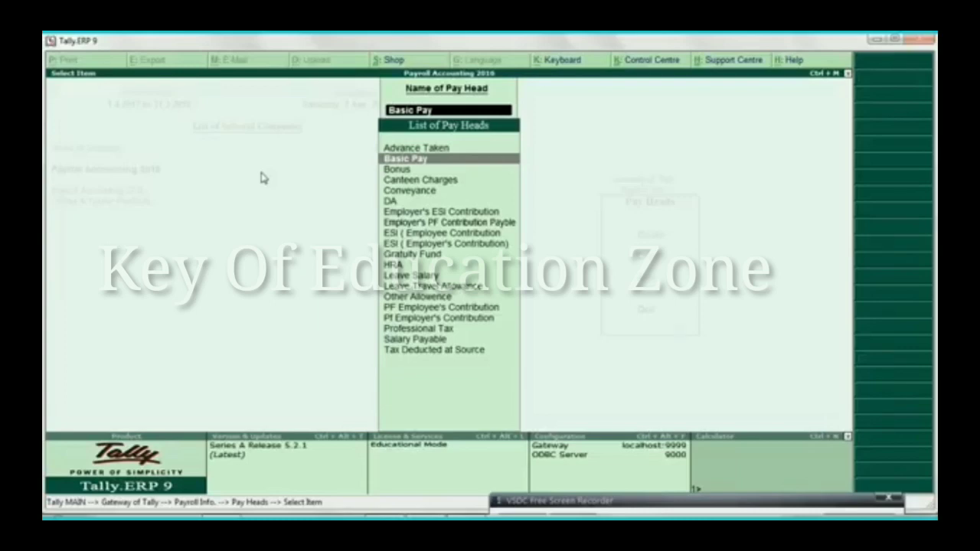
Look through the list of pay heads, comparing the employee and employer ESI and PF contribution entries.
key("Down")
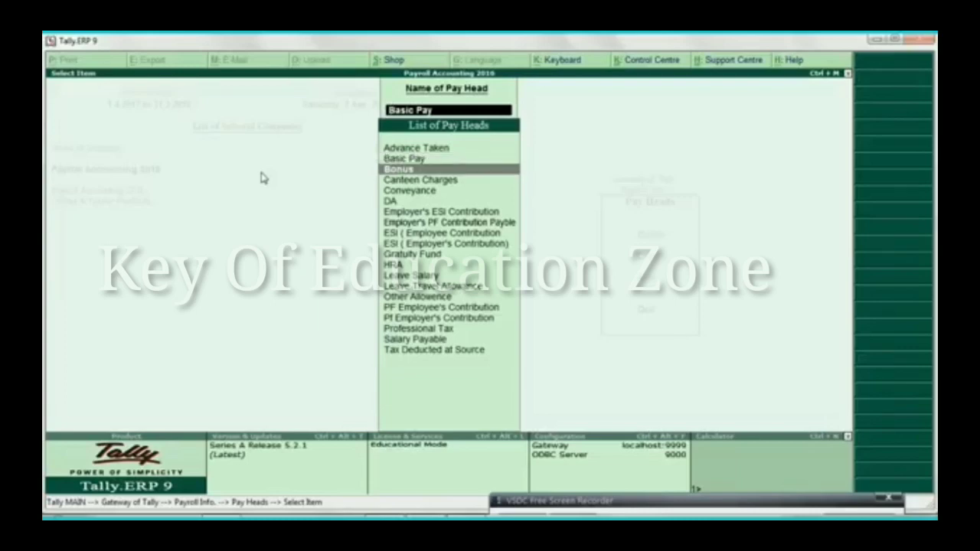
key("Down")
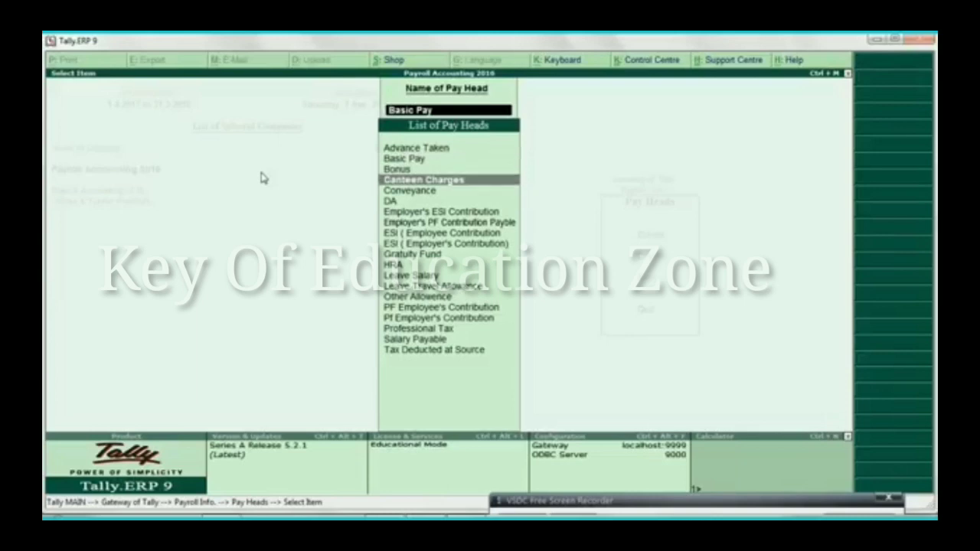
key("Down")
key("Down")
key("Down")
key("Down")
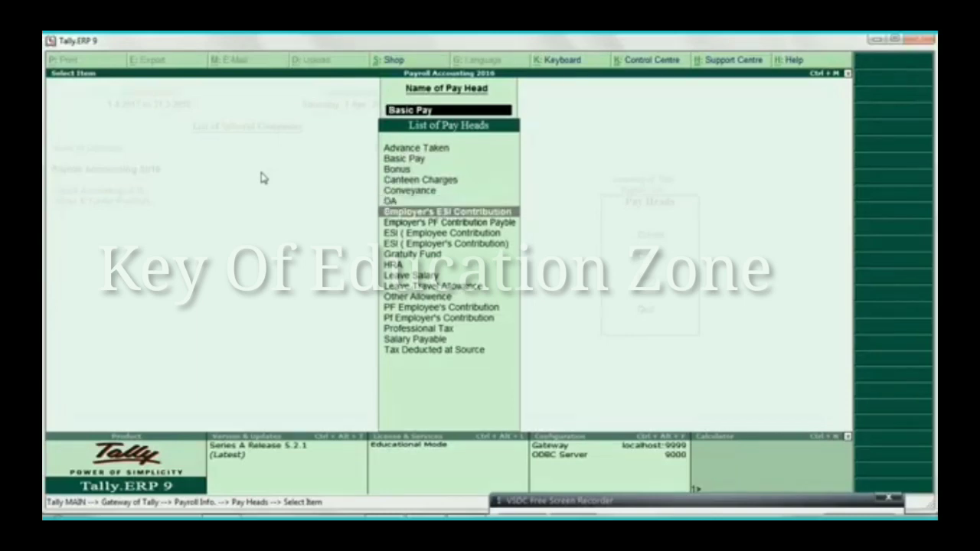
key("Up")
key("Down")
key("Down")
key("Down")
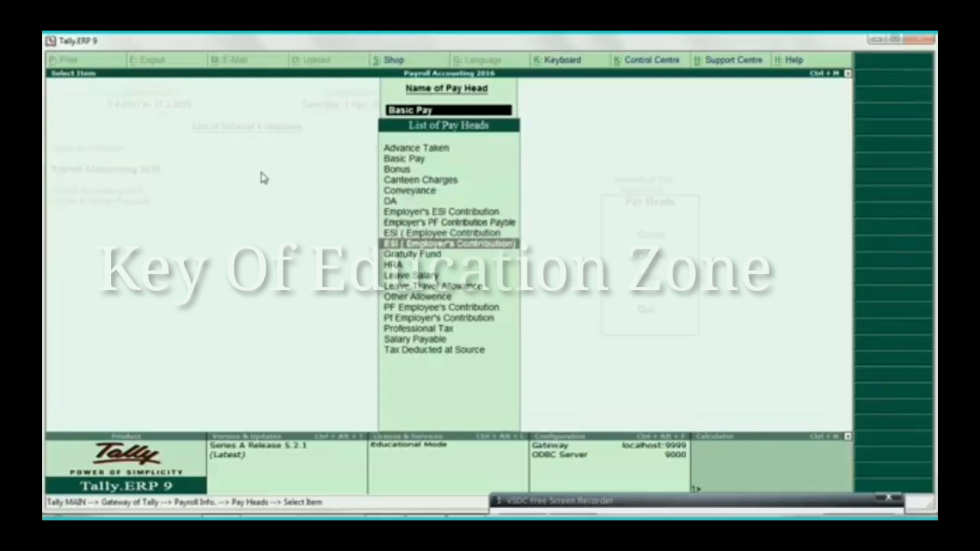
key("Down")
key("Down")
key("Up")
key("Up")
key("Up")
key("Up")
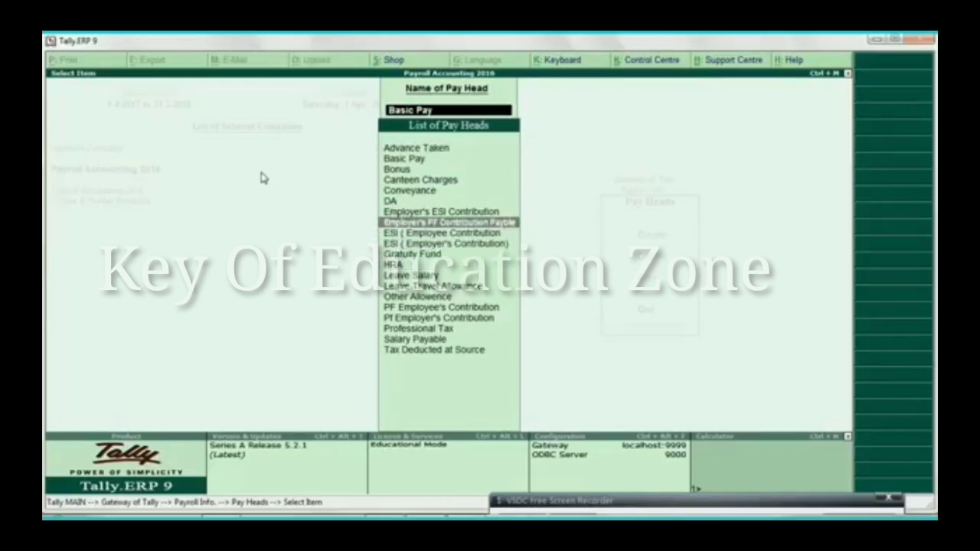
key("Down")
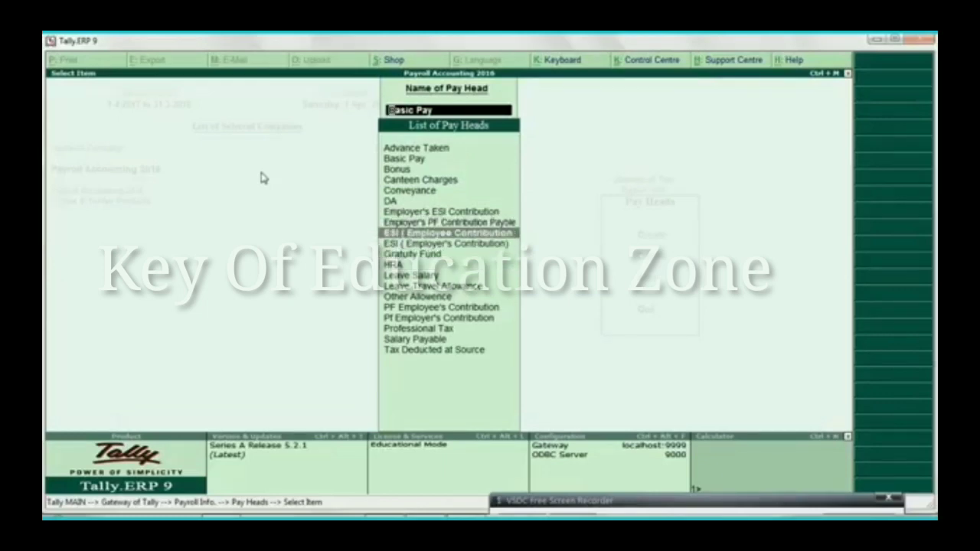
key("Down")
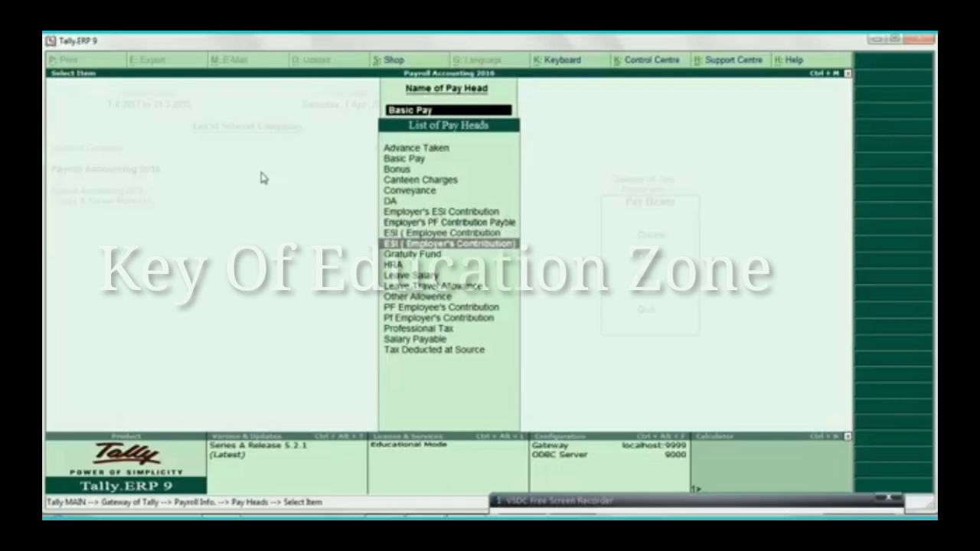
key("Up")
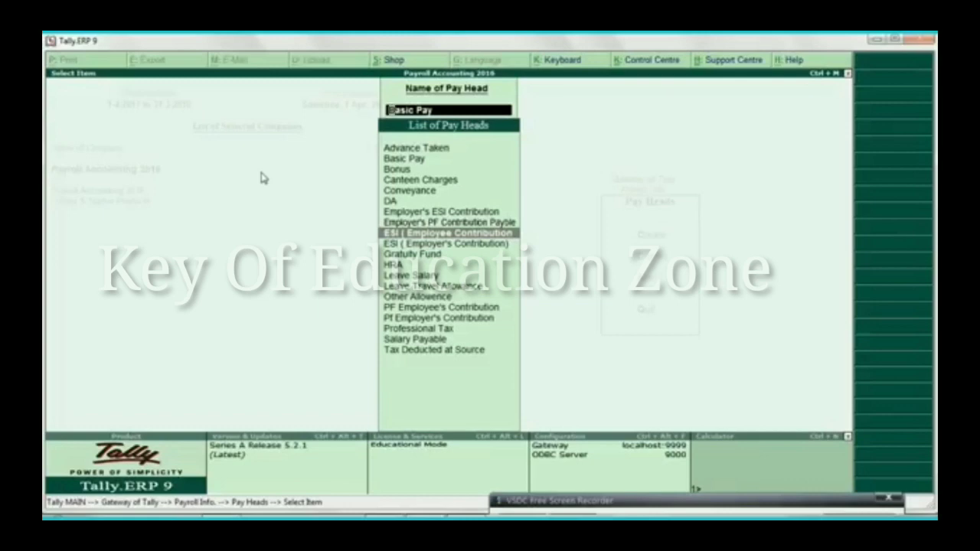
key("Down")
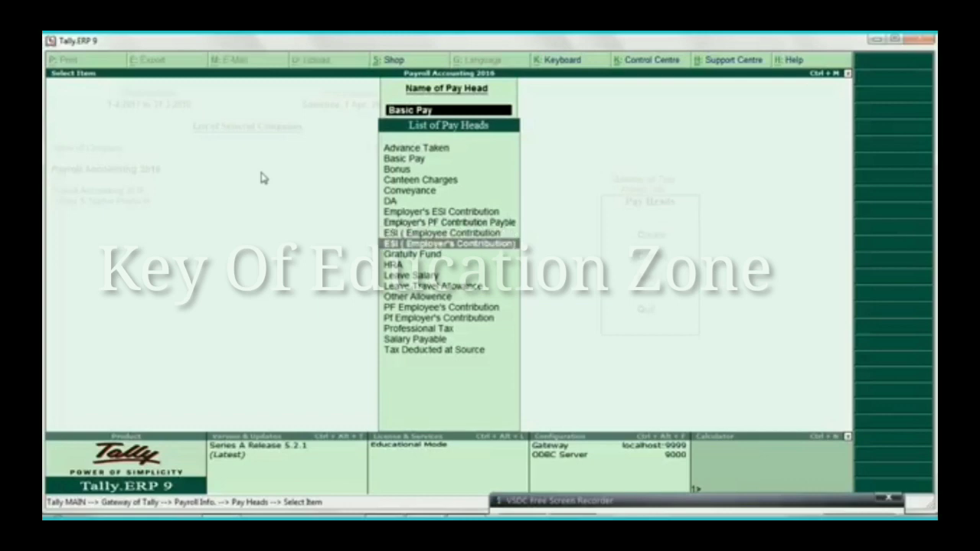
key("Up")
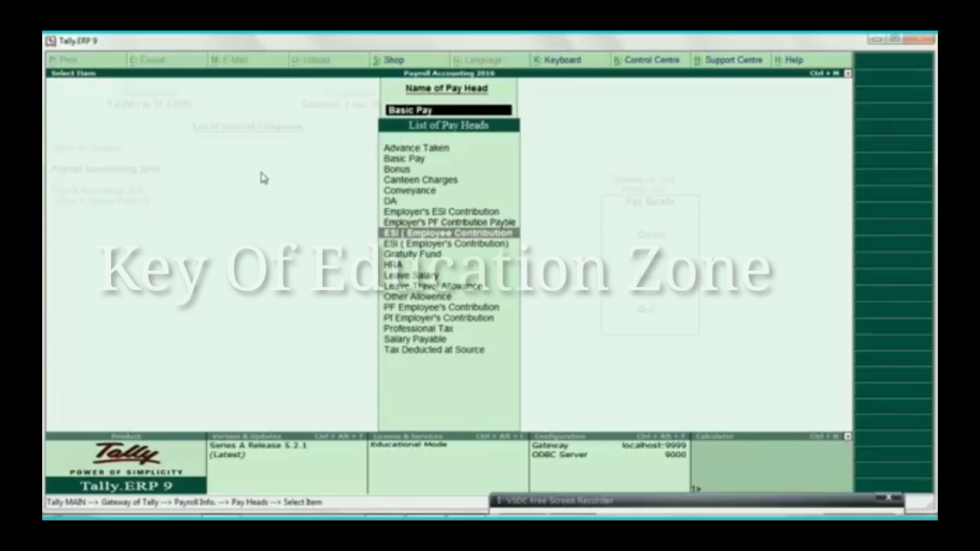
Open the employee ESI contribution pay head, check its pay head type, and quit it without saving.
key("Return")
key("Return")
key("Return")
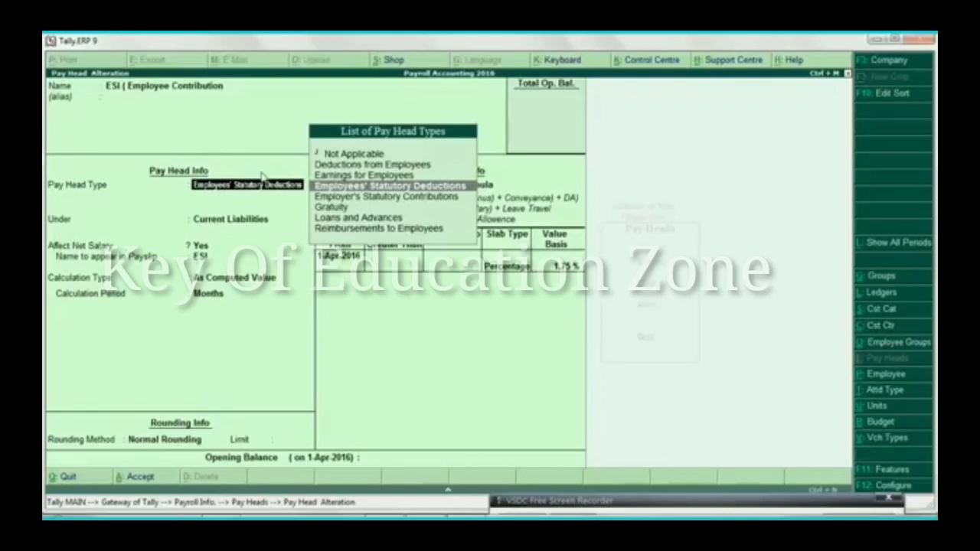
key("Escape")
key("Escape")
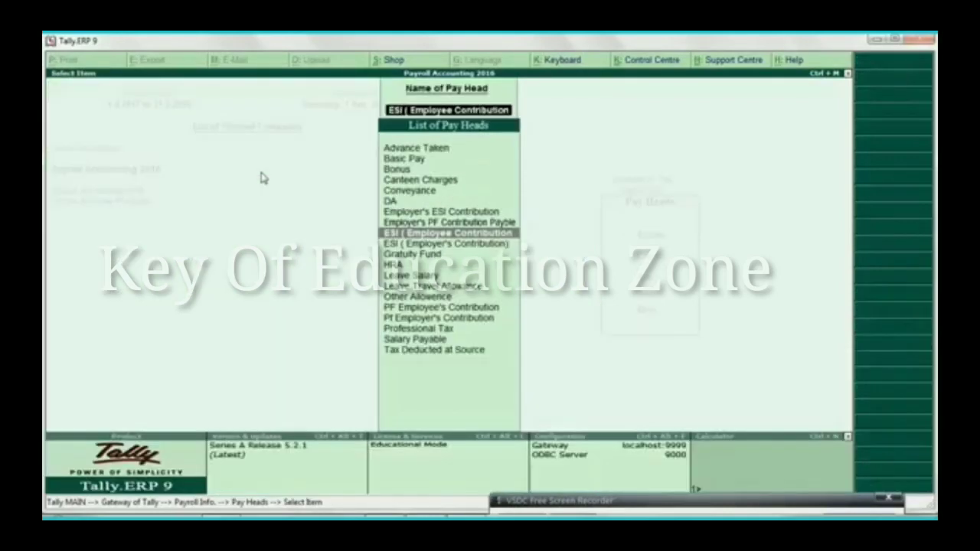
Open the ESI (Employer's Contribution) pay head and review its alias, pay head type, parent group and net salary effect.
key("Down")
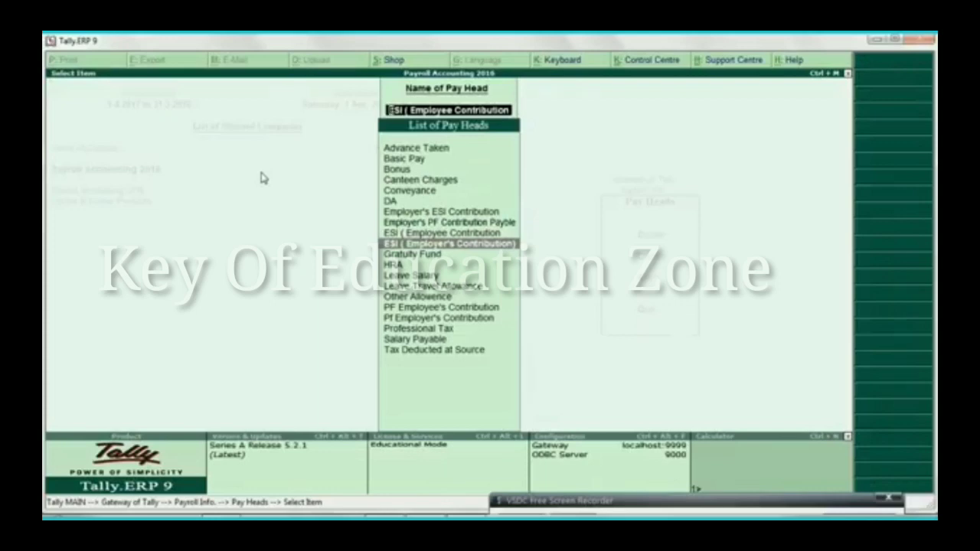
key("Return")
key("Return")
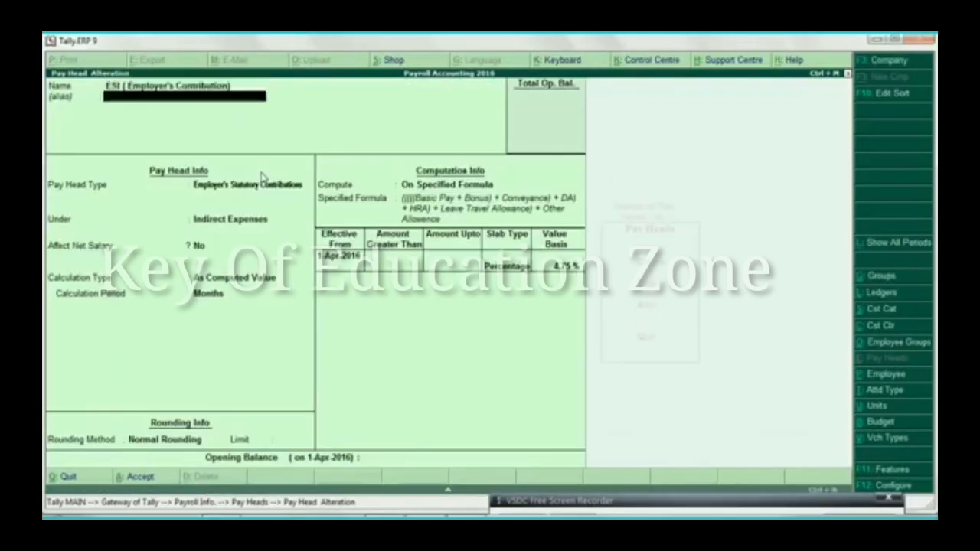
key("Return")
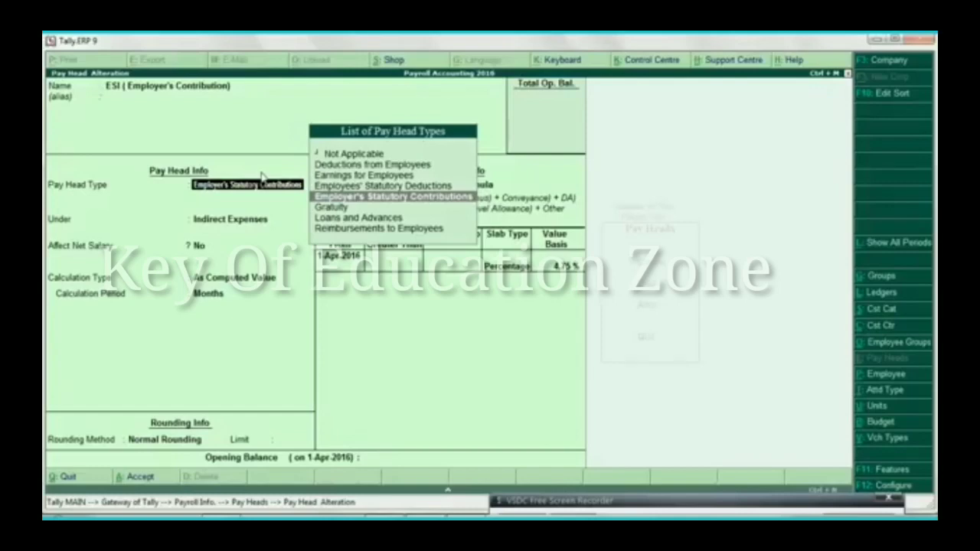
key("Return")
key("Return")
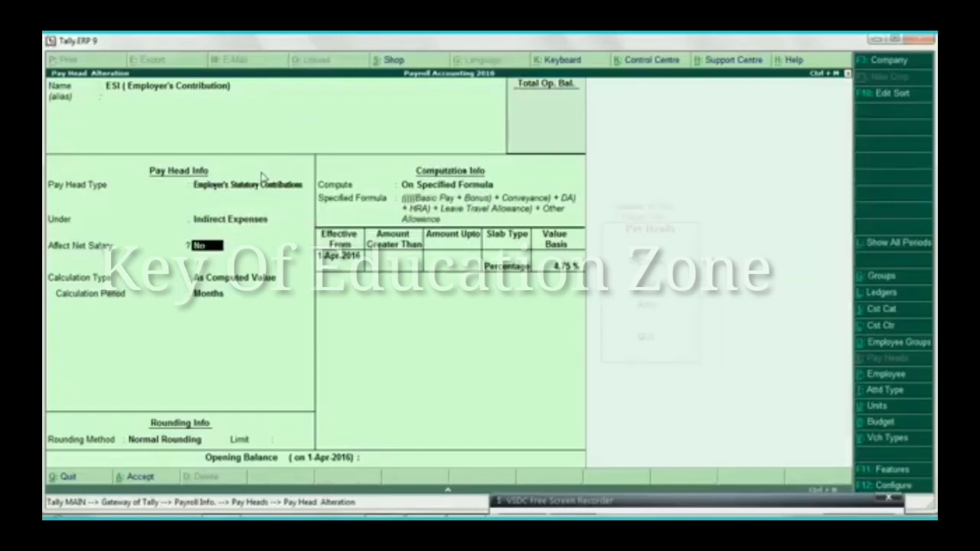
Review the rounding method and rounding limit of the employer's ESI contribution pay head.
key("Return")
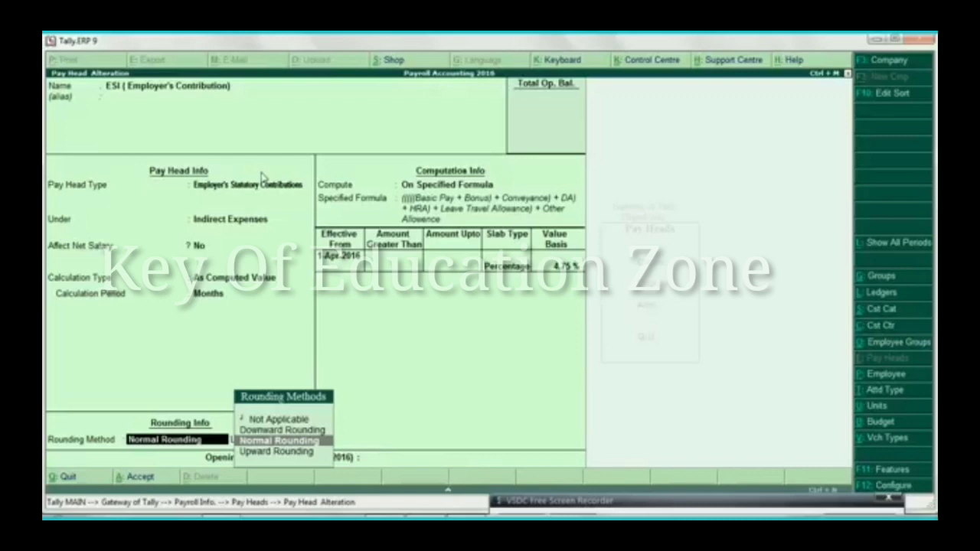
key("Return")
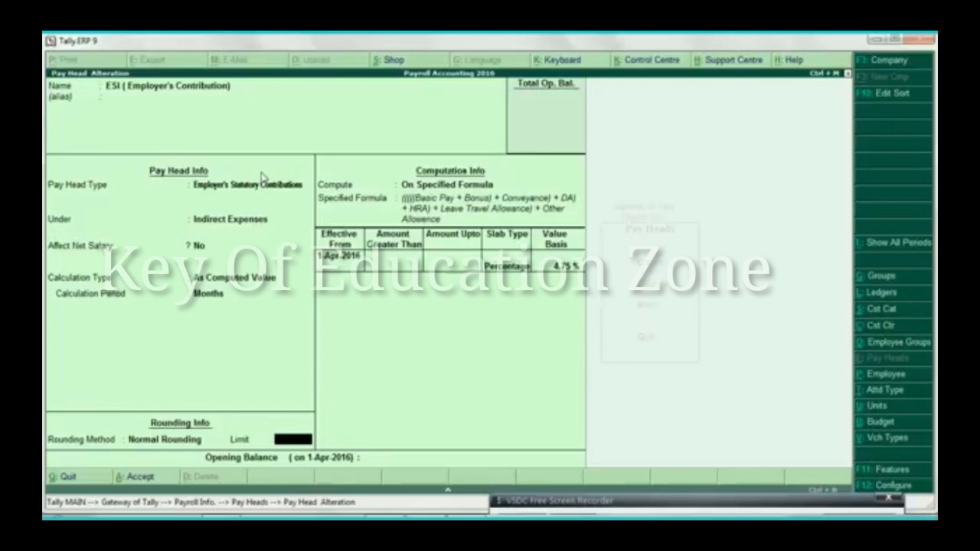
key("Return")
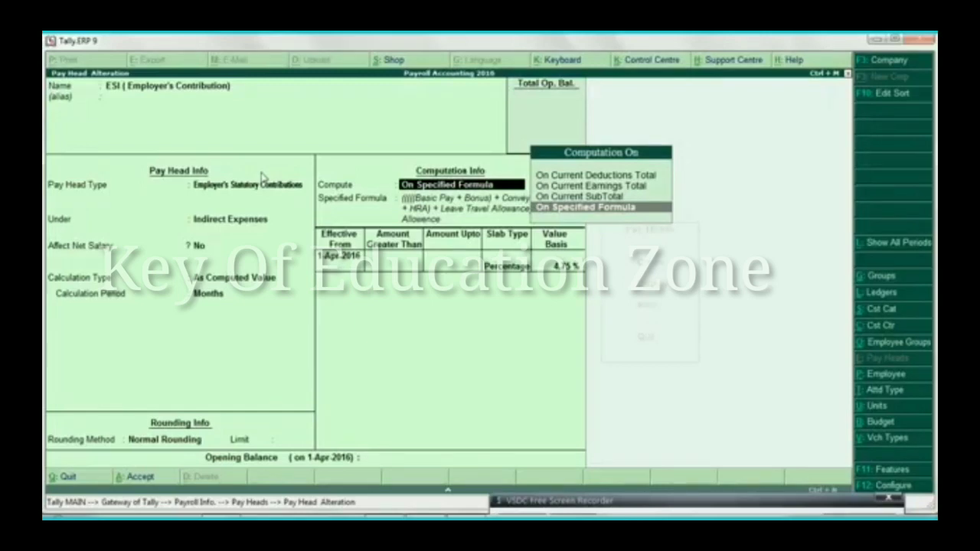
Open the specified computation formula of the employer's ESI contribution and review each pay head added in it.
key("Return")
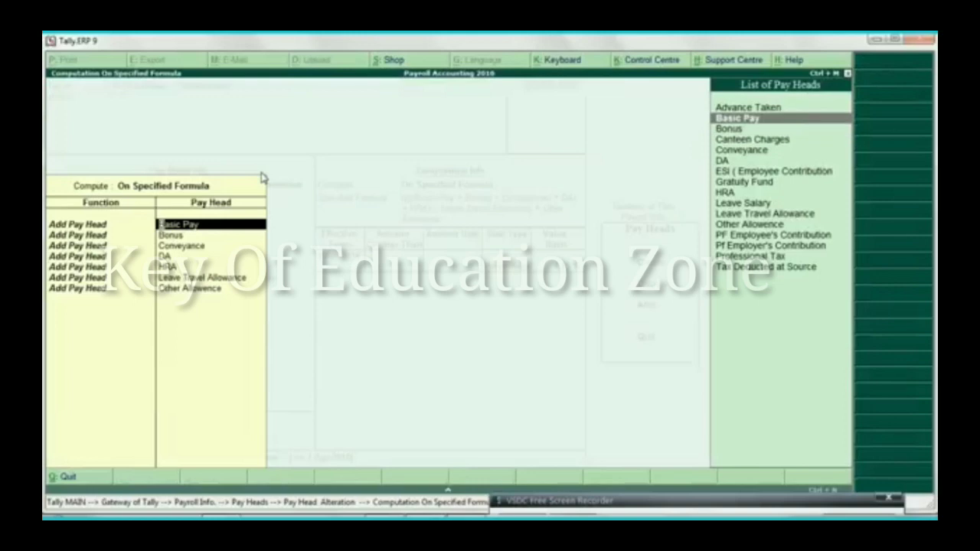
key("Return")
key("Return")
key("Return")
key("Return")
key("Return")
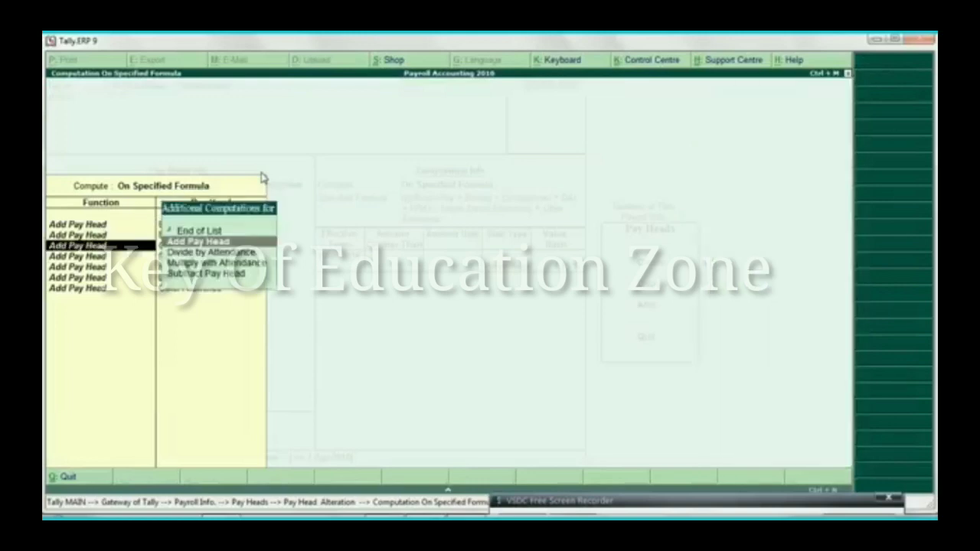
key("Return")
key("Return")
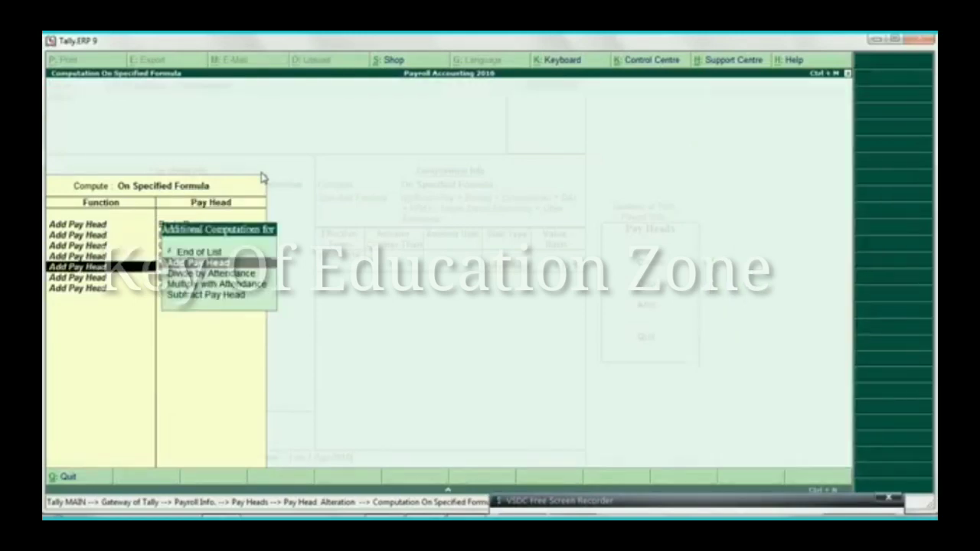
key("Return")
key("Return")
key("Return")
key("Return")
key("Return")
key("Return")
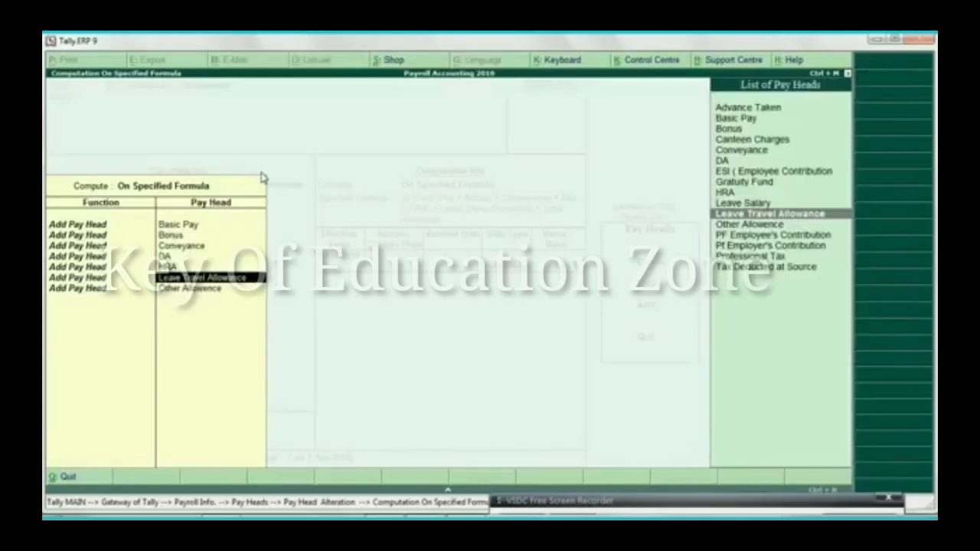
key("Return")
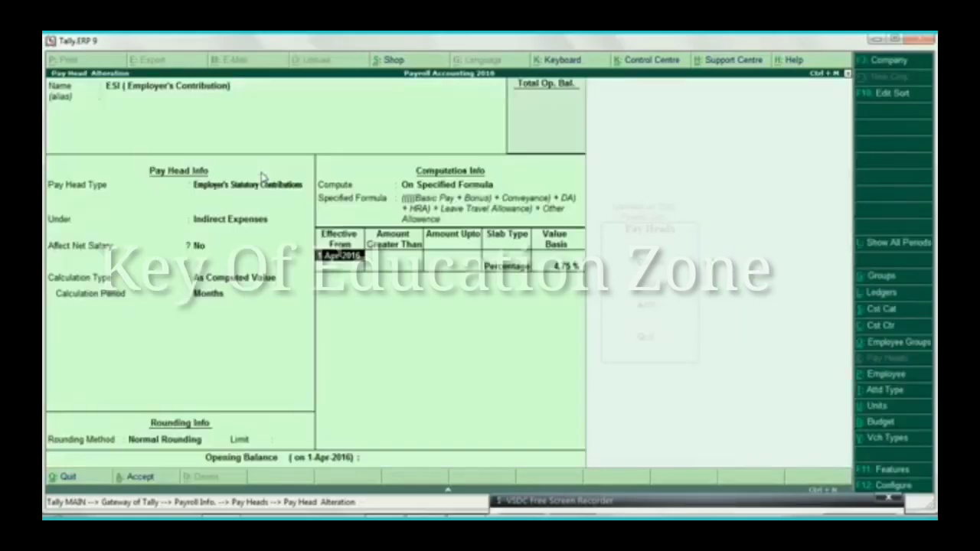
Review the formula's effective date, amount limits, slab type and value basis, and accept the employer's ESI contribution record.
key("Return")
key("Return")
key("Return")
key("Return")
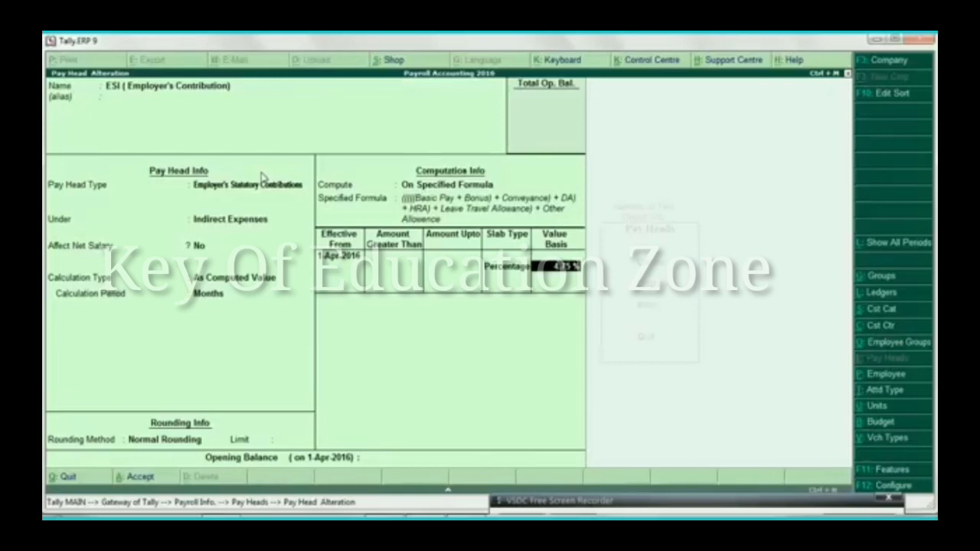
key("ctrl+a")
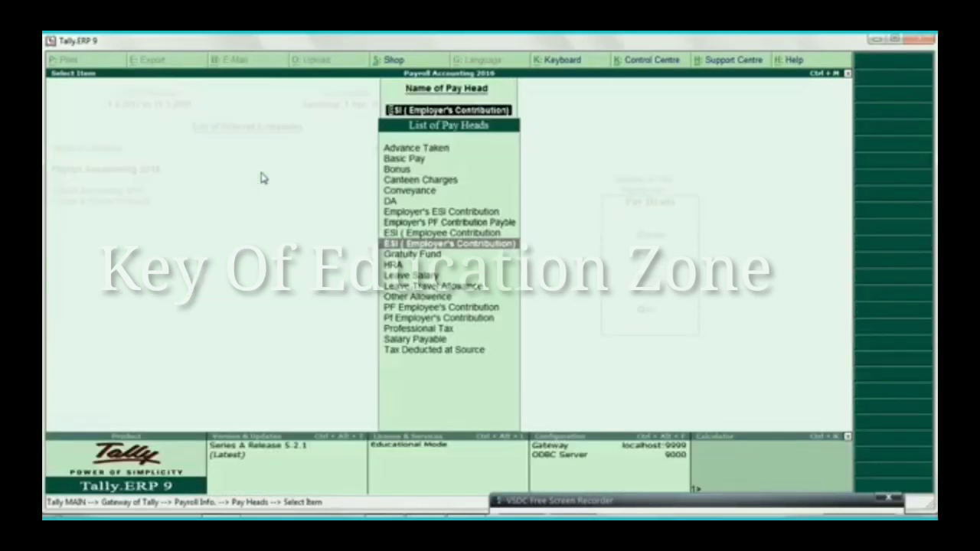
Look through the complete list of pay heads from Advance Taken to Tax Deducted at Source.
key("Down")
key("Down")
key("Down")
key("Down")
key("Down")
key("Down")
key("Down")
key("Down")
key("Down")
key("Down")
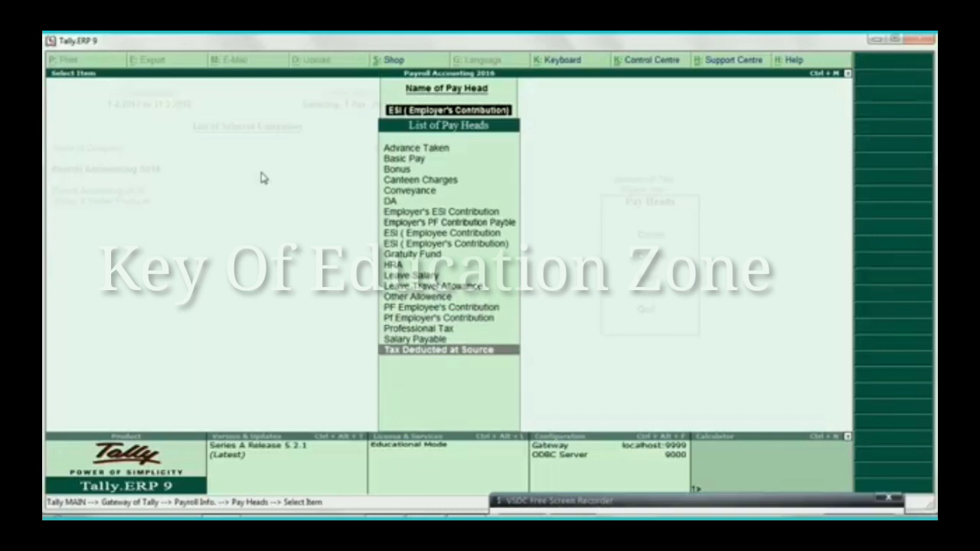
key("Up")
key("Up")
key("Up")
key("Up")
key("Up")
key("Up")
key("Up")
key("Up")
key("Up")
key("Up")
key("Up")
key("Up")
key("Up")
key("Up")
key("Up")
key("Up")
key("Up")
key("Up")
key("Up")
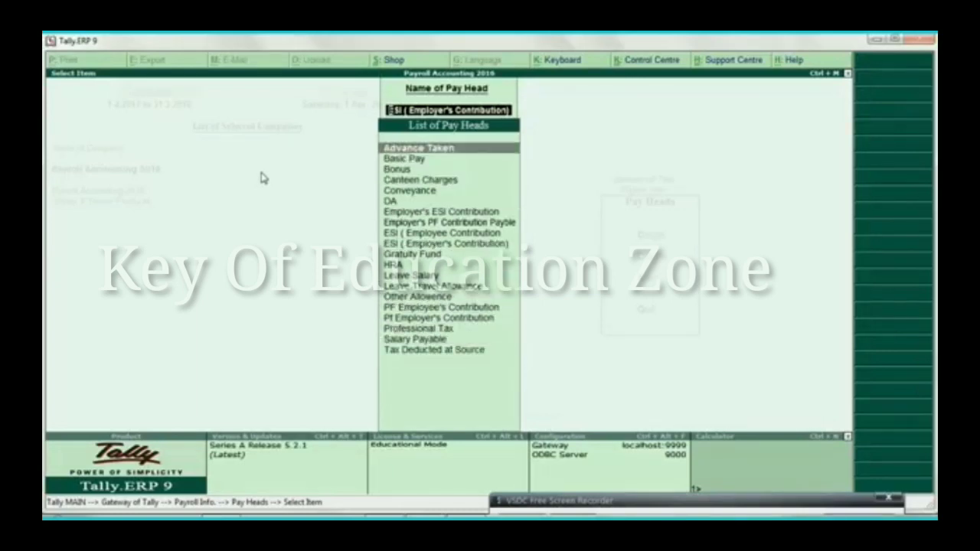
key("Down")
key("Down")
key("Down")
key("Down")
key("Down")
key("Down")
key("Down")
key("Down")
key("Down")
key("Down")
key("Down")
key("Down")
key("Down")
key("Down")
key("Down")
key("Down")
key("Down")
key("Down")
key("Down")
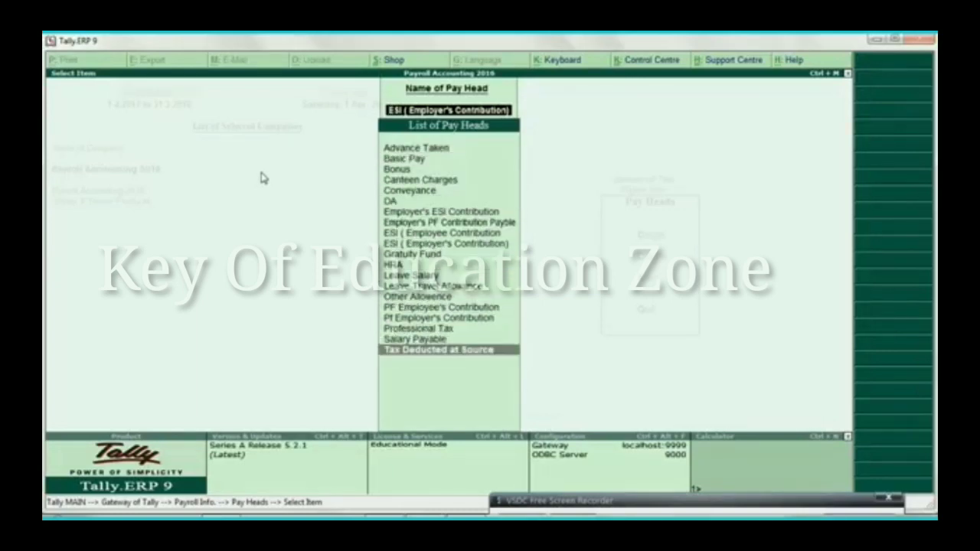
Leave the pay heads and open Salary Details under Payroll Info.
key("Escape")
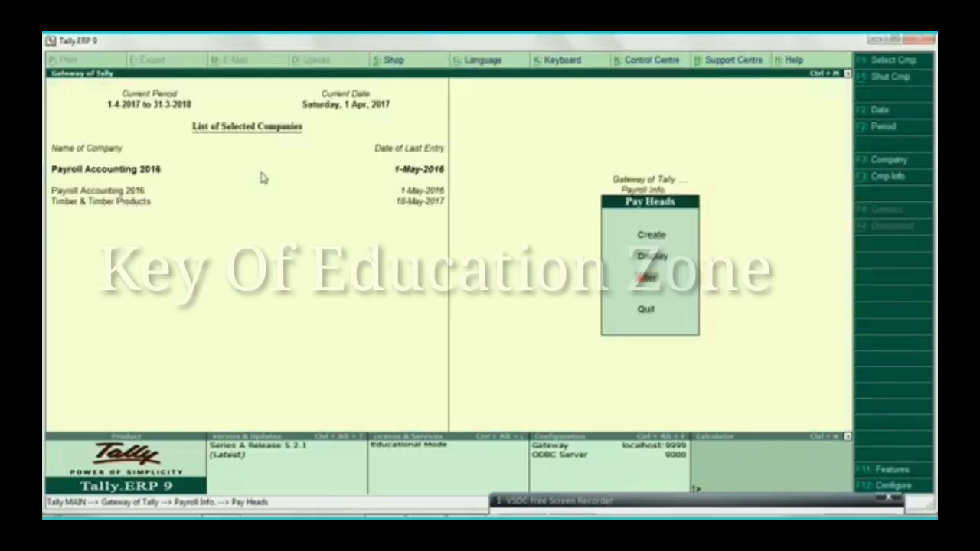
key("Escape")
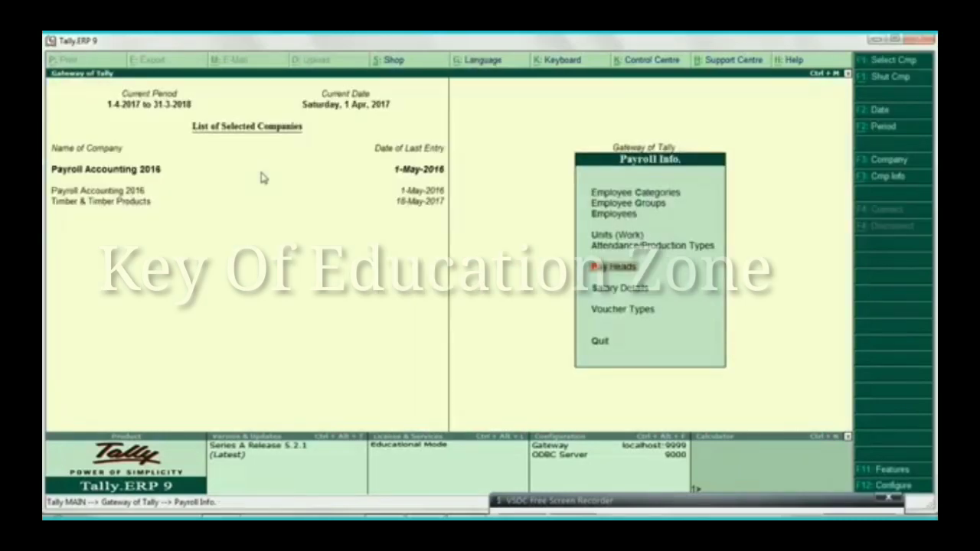
key("Down")
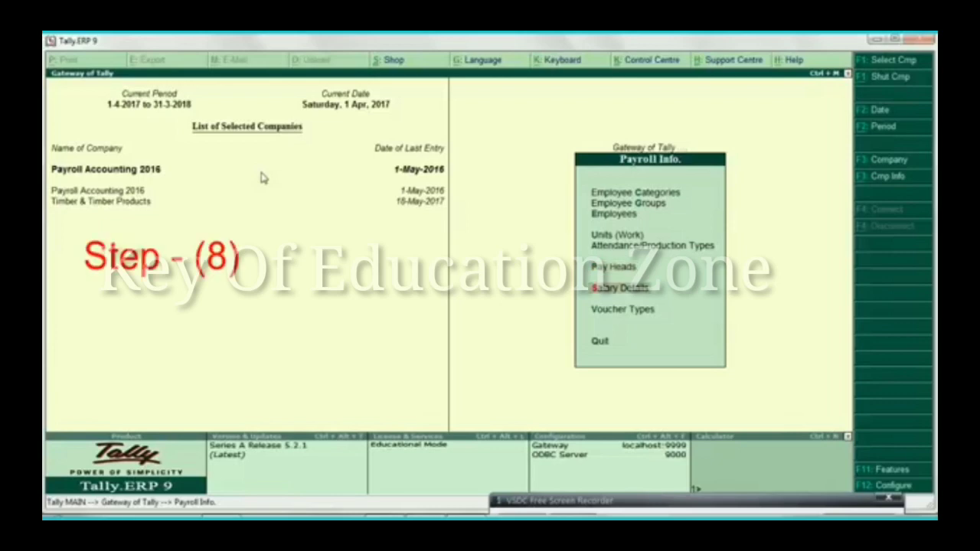
key("Return")
key("Down")
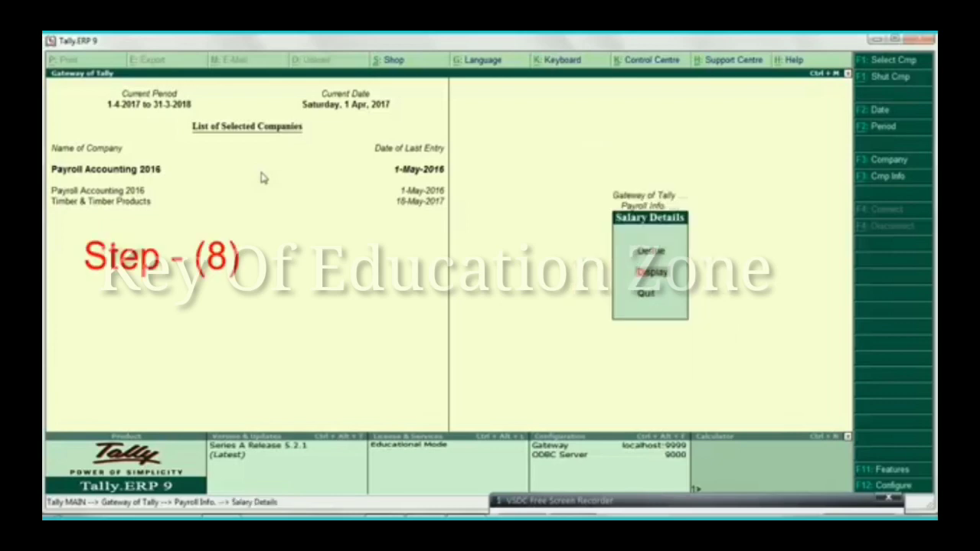
key("Up")
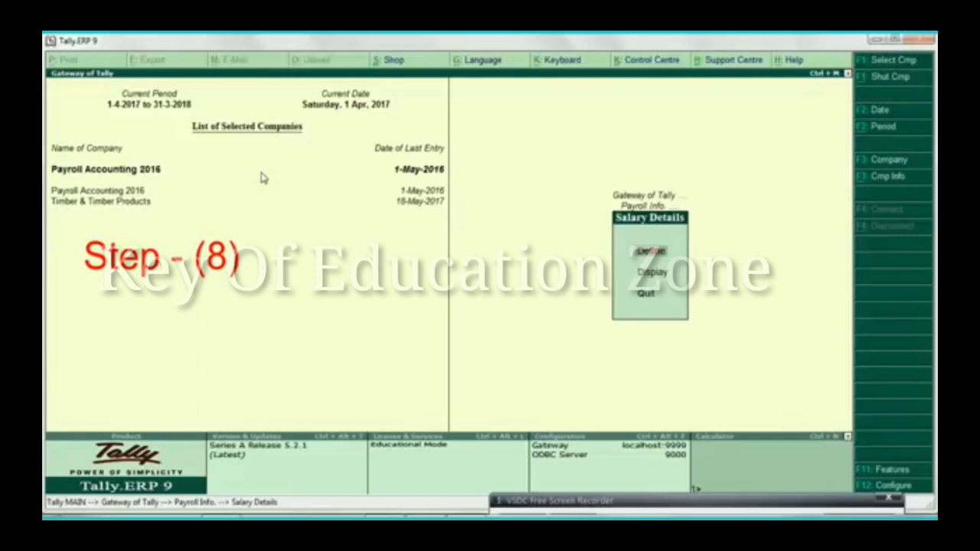
key("Down")
key("Return")
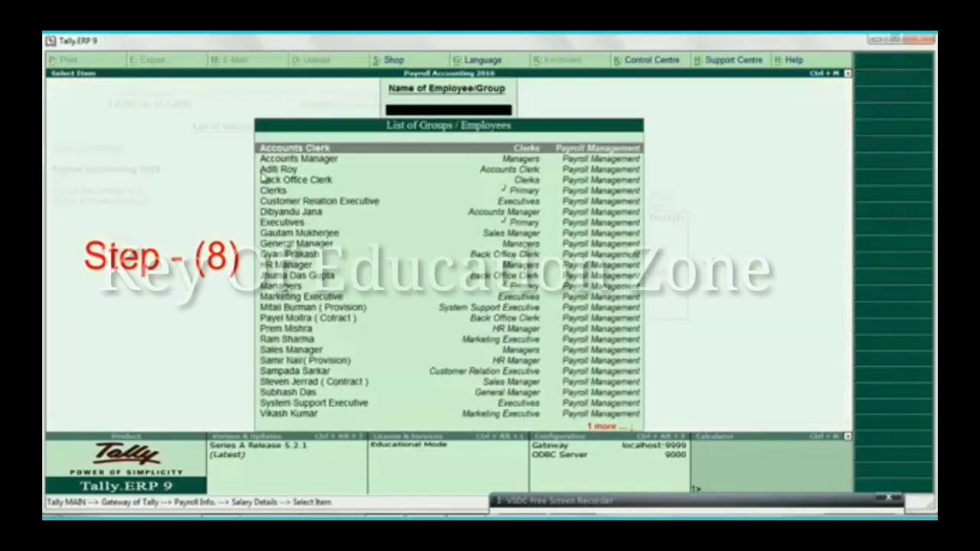
key("Down")
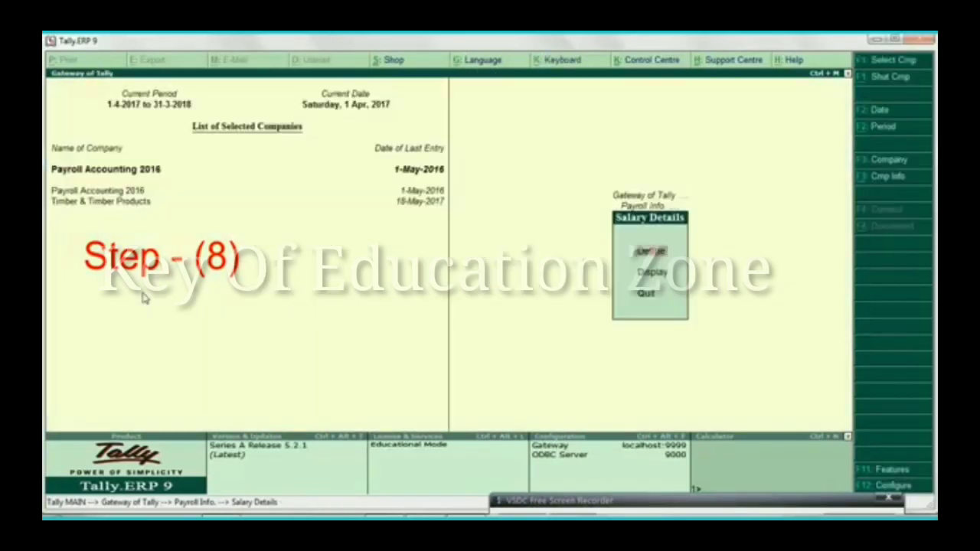
Open the salary details of the Accounts Clerk employee group for definition.
key("Return")
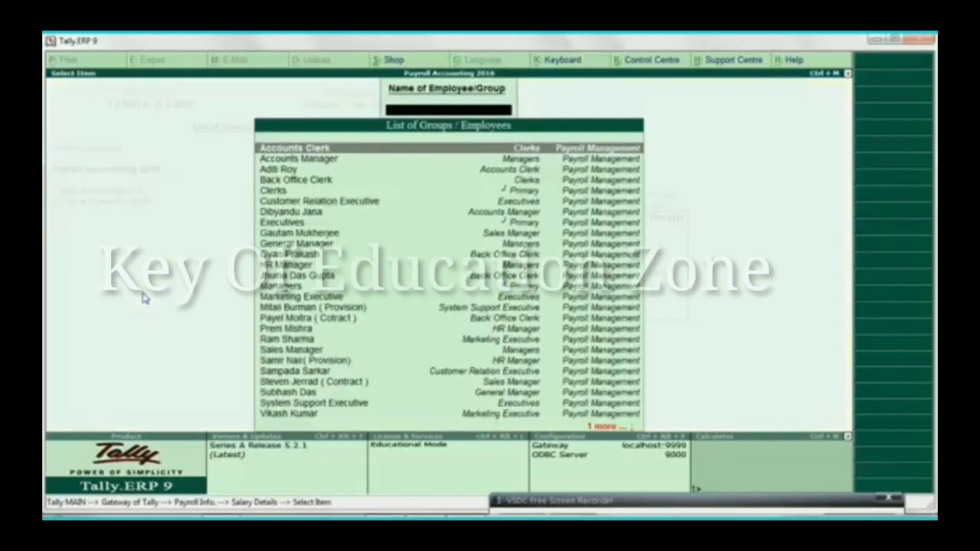
key("Down")
key("Down")
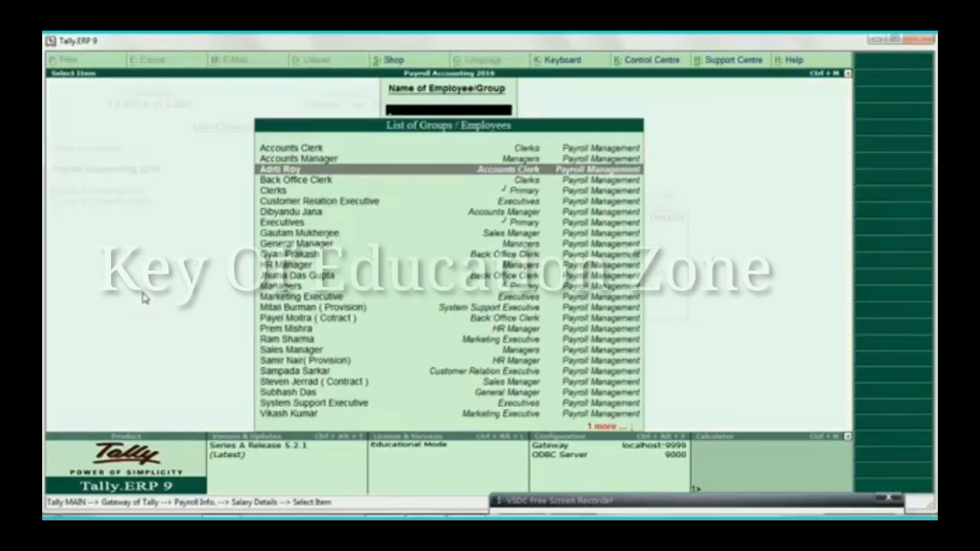
key("Up")
key("Down")
key("Up")
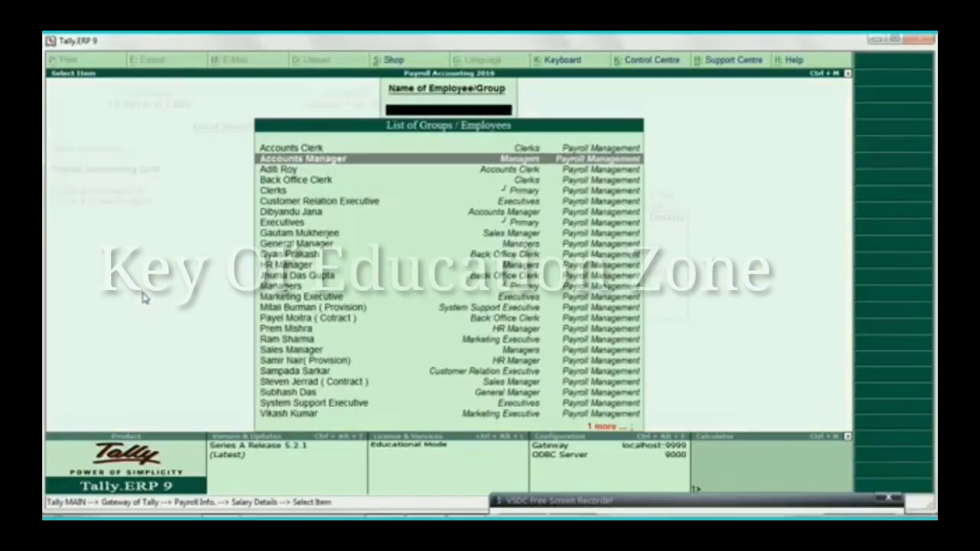
key("Up")
key("Return")
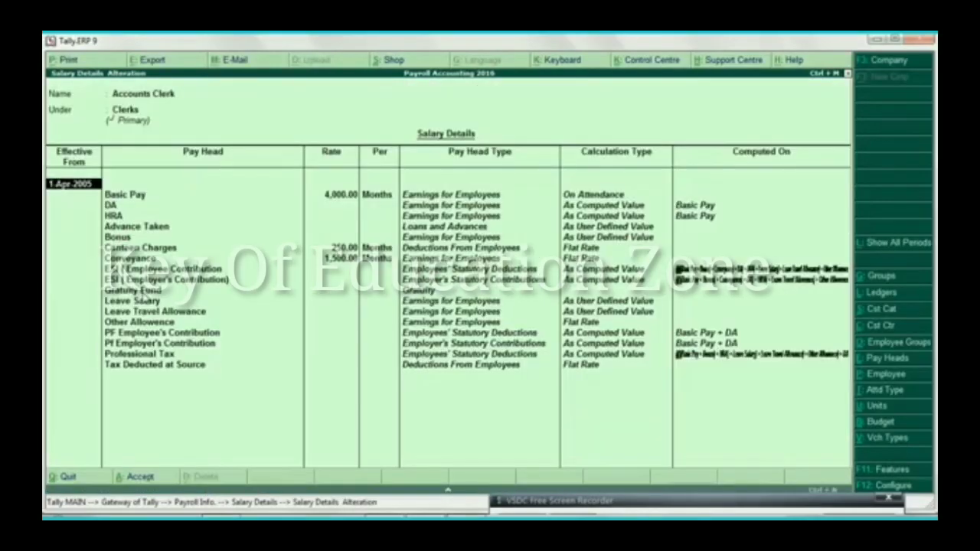
Review the effective date and the Basic Pay, DA and HRA rows in the Accounts Clerk salary details.
key("Return")
key("Return")
key("Return")
key("Return")
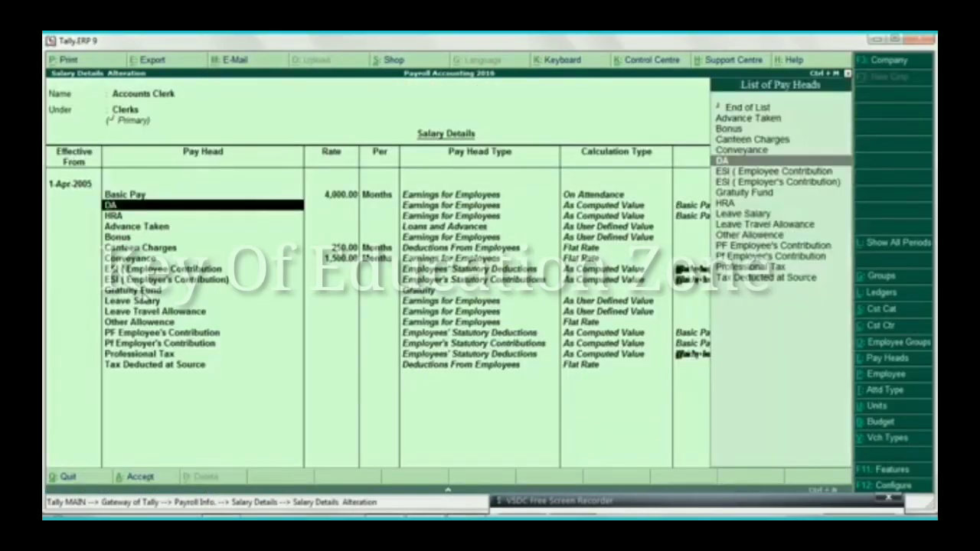
key("Return")
key("Up")
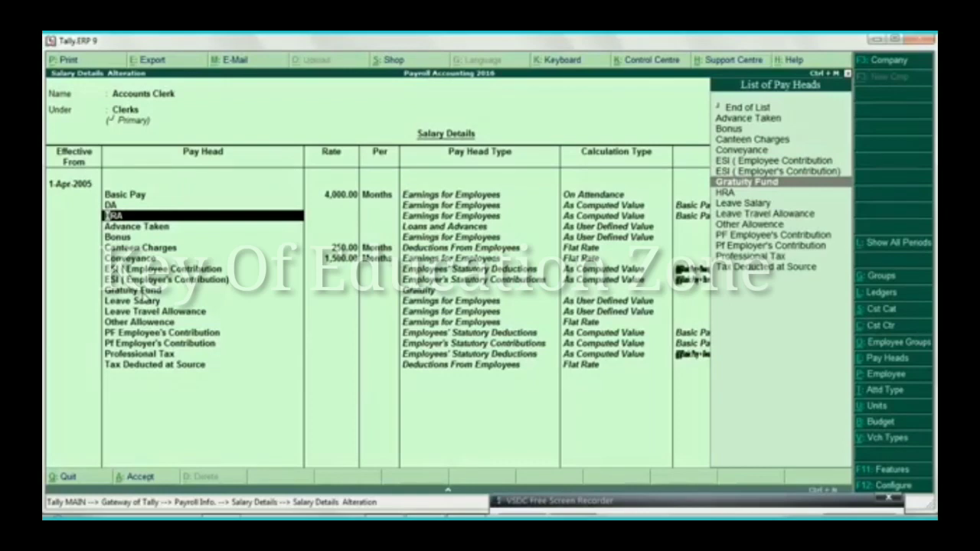
key("BackSpace")
key("BackSpace")
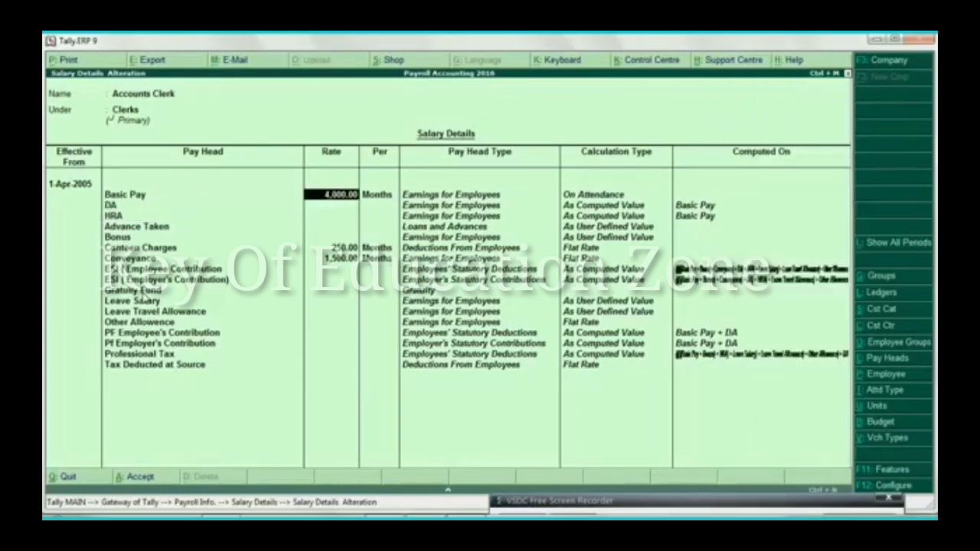
key("Return")
key("Return")
key("Return")
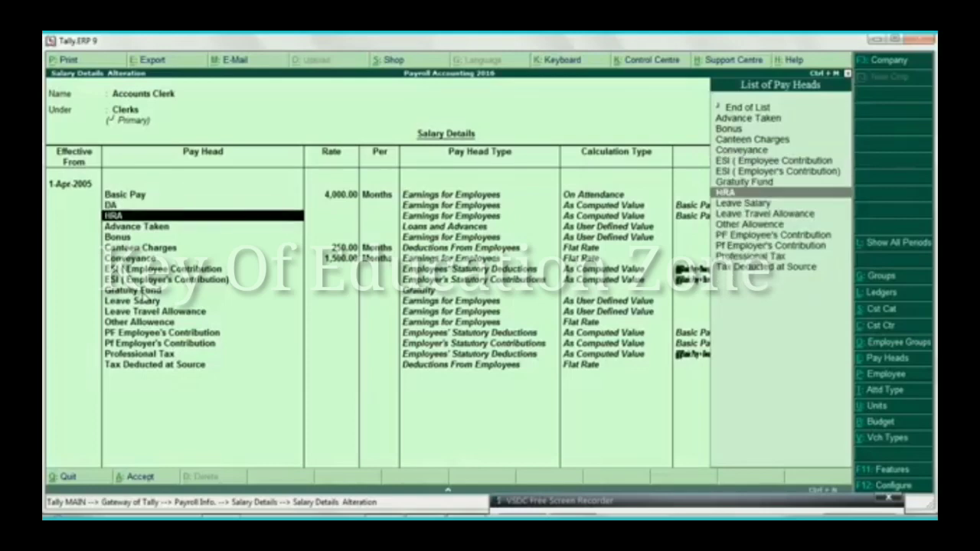
Go through the Accounts Clerk pay head rows from HRA to Tax Deducted at Source and accept the salary details.
key("Return")
key("Return")
key("Return")
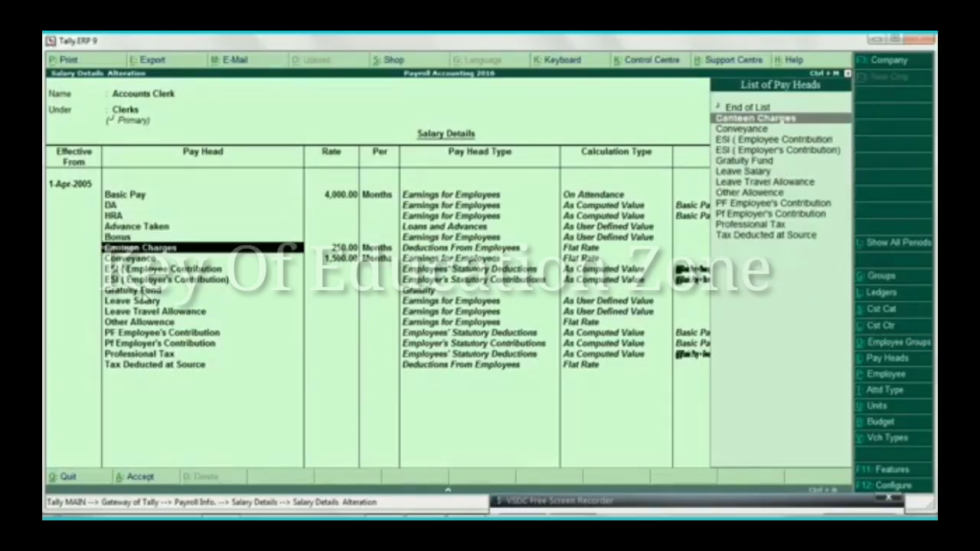
key("Return")
key("Return")
key("Return")
key("Return")
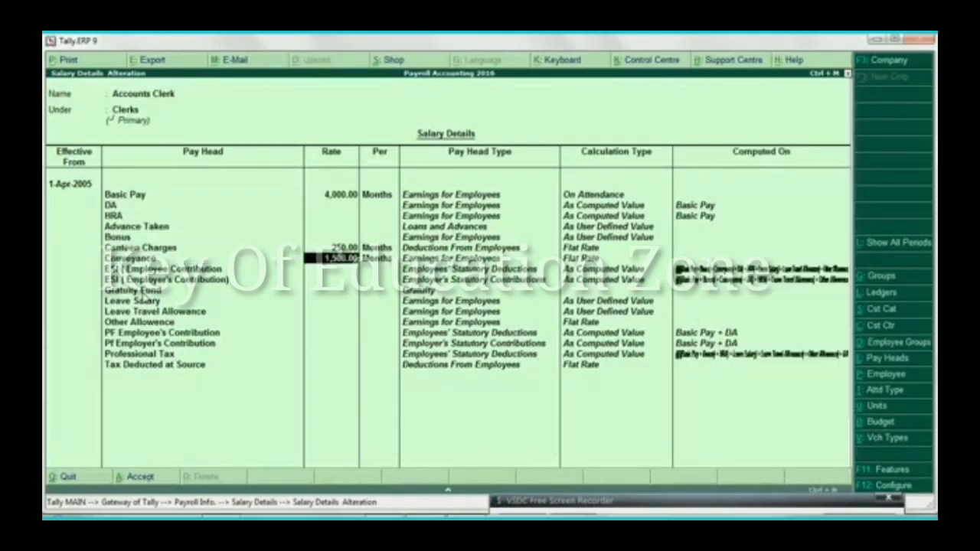
key("Return")
key("Return")
key("Return")
key("Return")
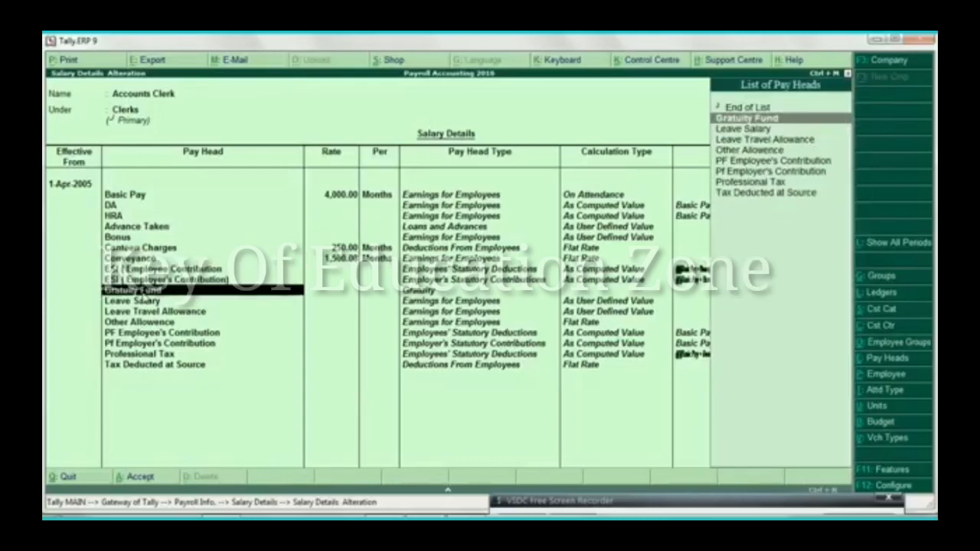
key("Return")
key("Return")
key("Return")
key("Return")
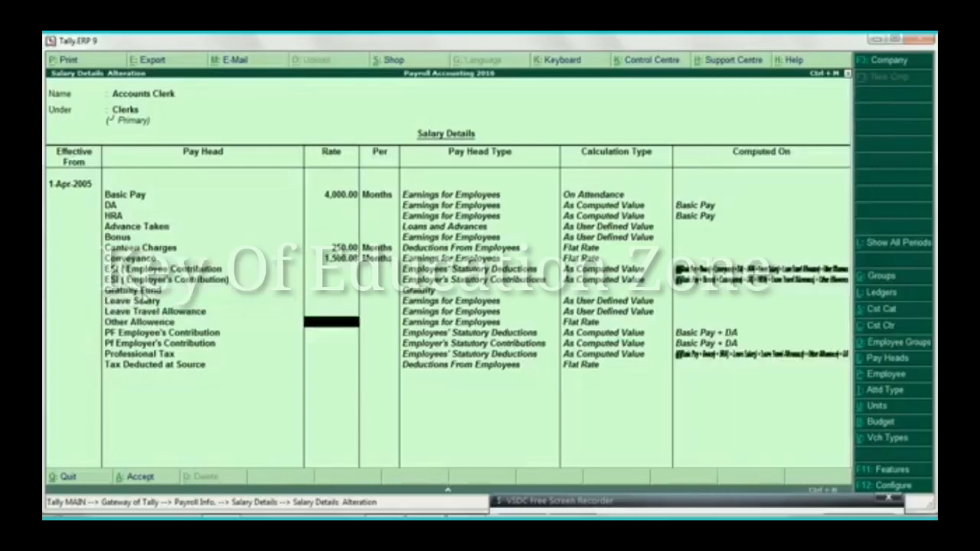
key("Return")
key("Return")
key("Return")
key("Return")
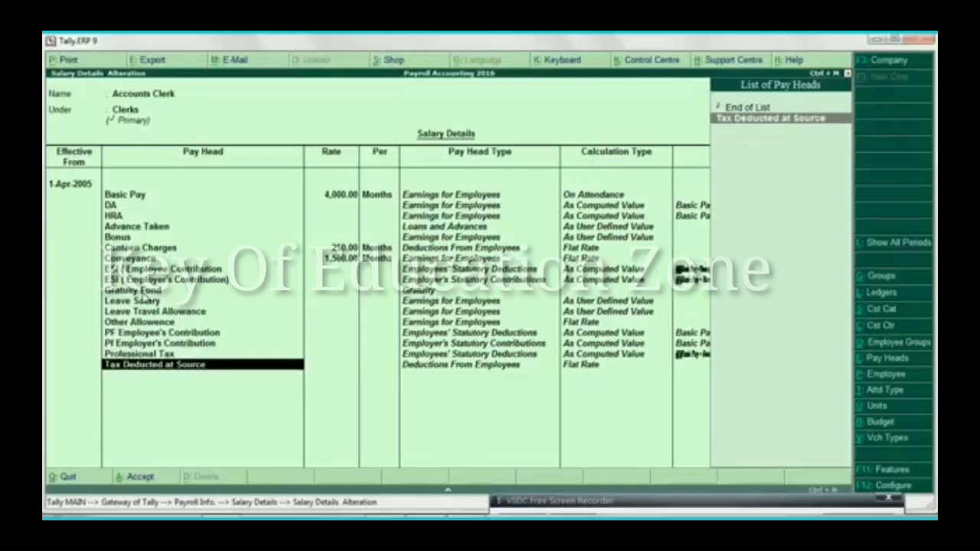
key("Return")
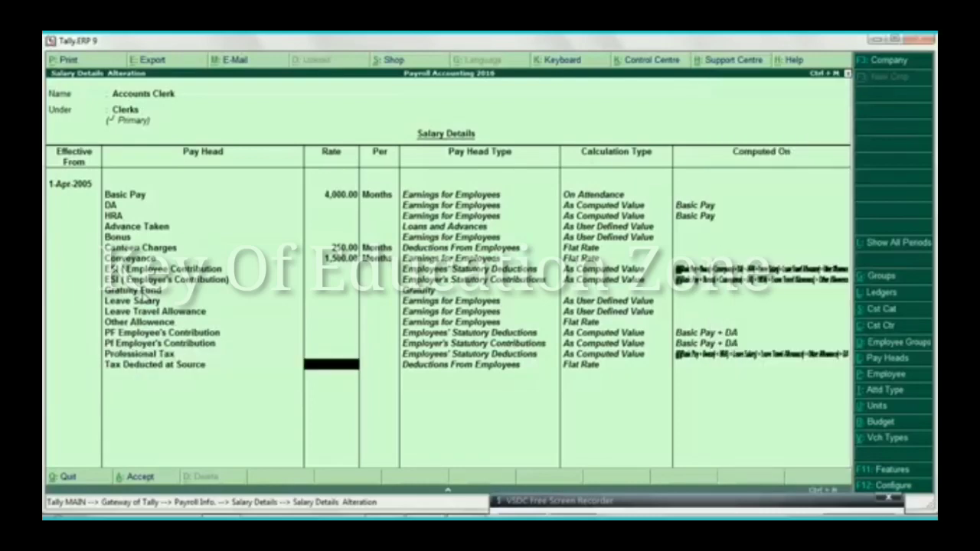
key("ctrl+a")
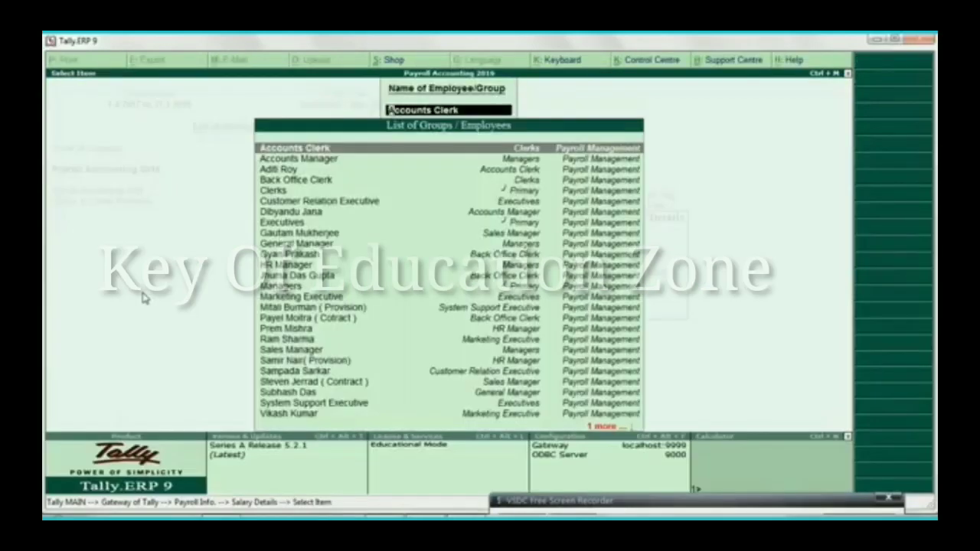
Open the salary details of the employee under Accounts Clerk and examine the effective date and Basic Pay, DA and HRA rows.
key("Down")
key("Down")
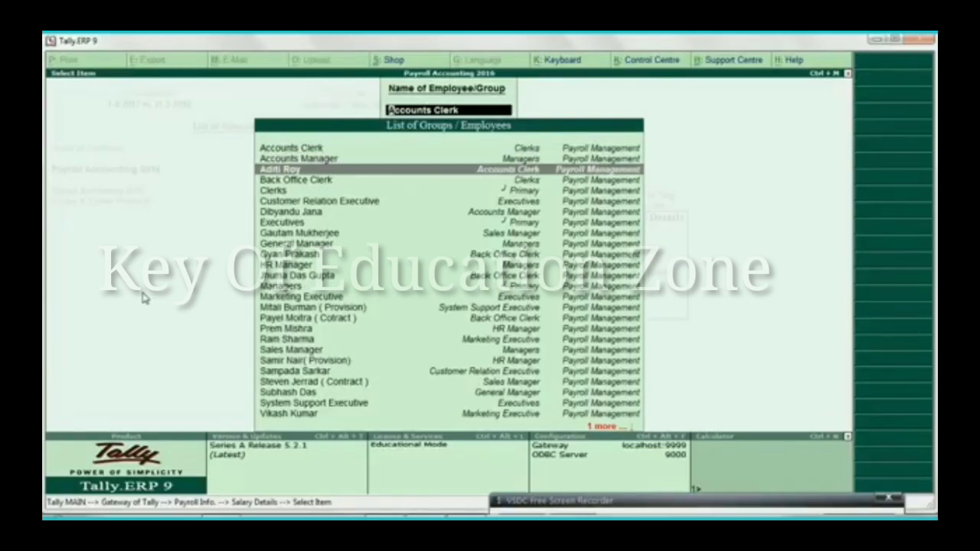
key("Return")
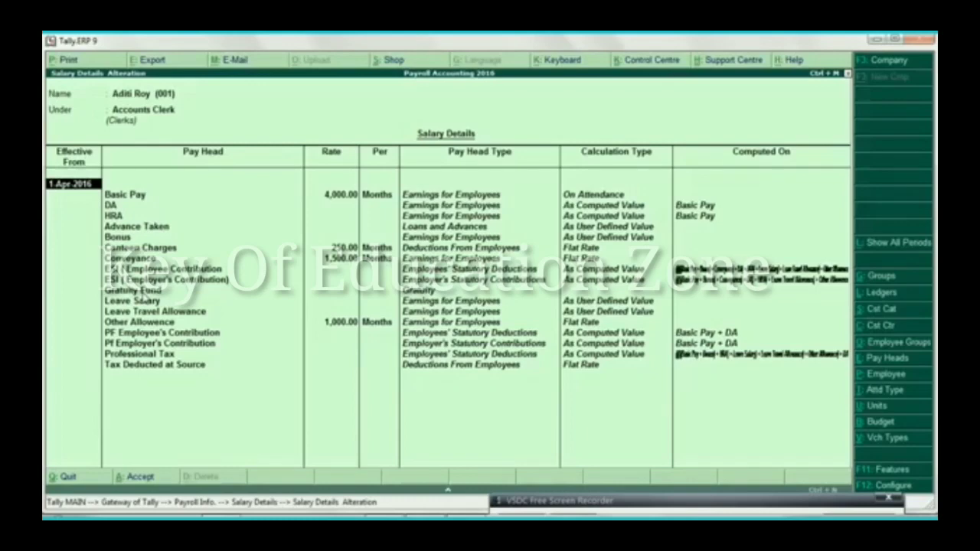
key("Return")
key("Return")
key("Return")
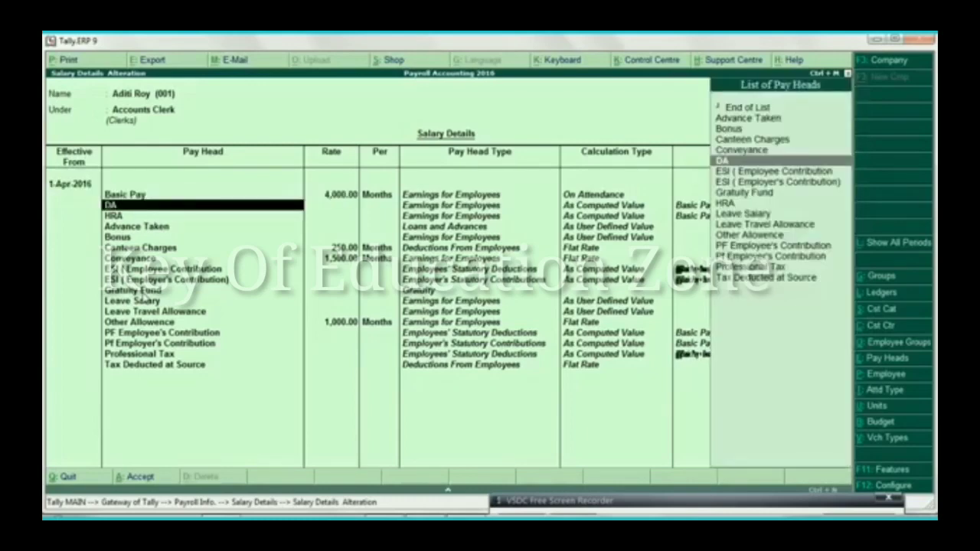
key("Return")
key("Up")
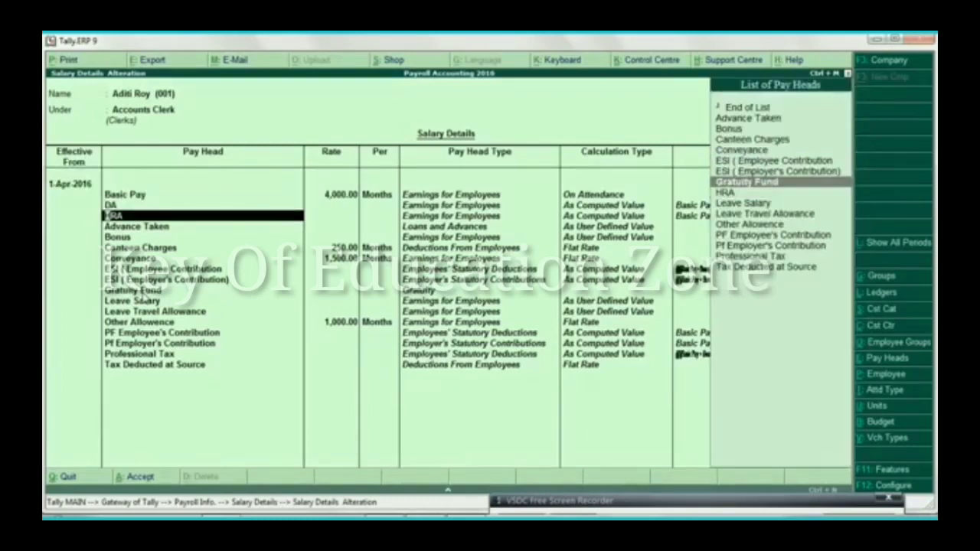
key("BackSpace")
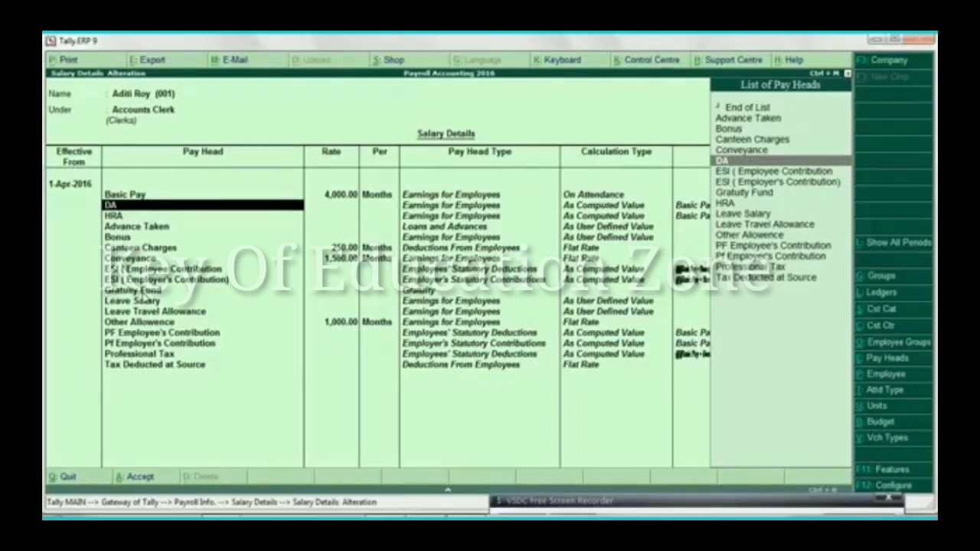
key("Return")
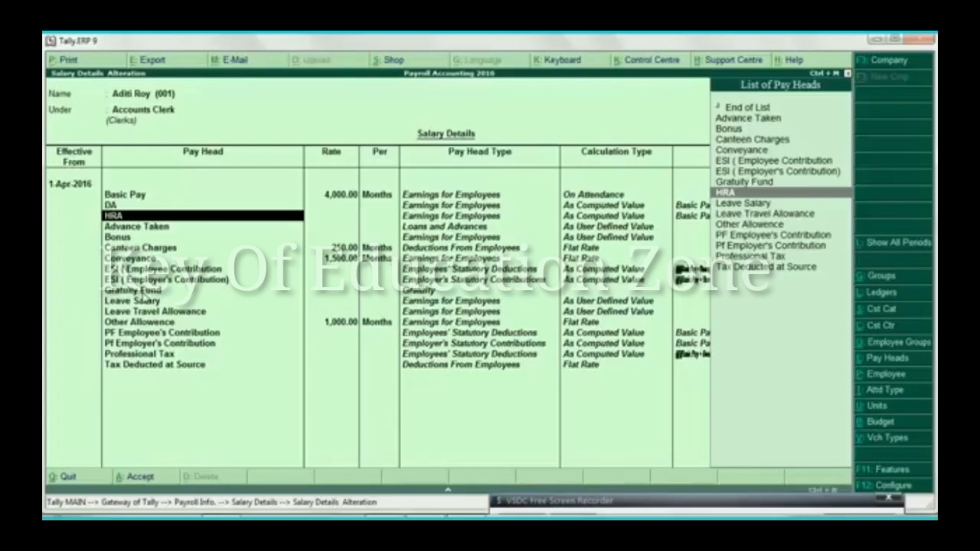
Quit the employee's salary details without saving and return to the Gateway of Tally.
key("BackSpace")
key("BackSpace")
key("BackSpace")
key("Escape")
key("y")
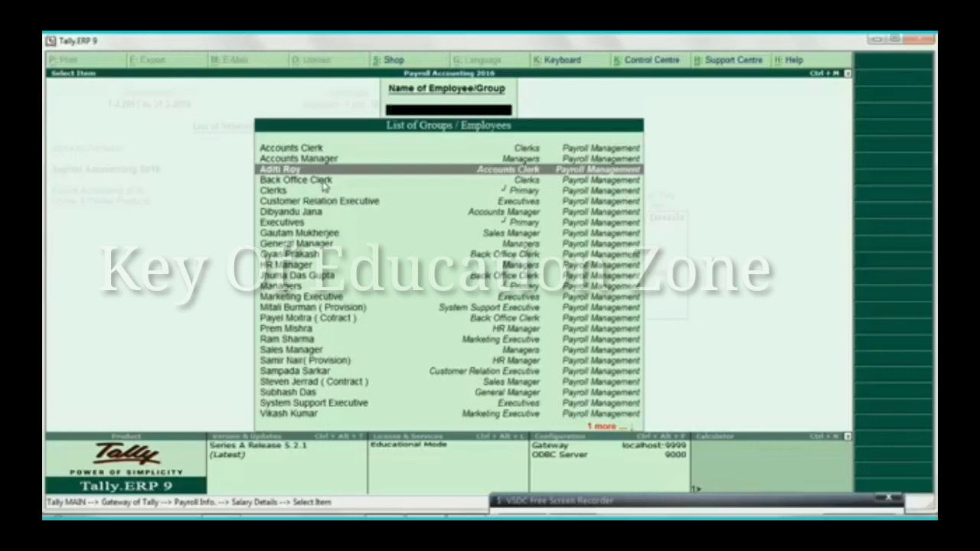
key("Escape")
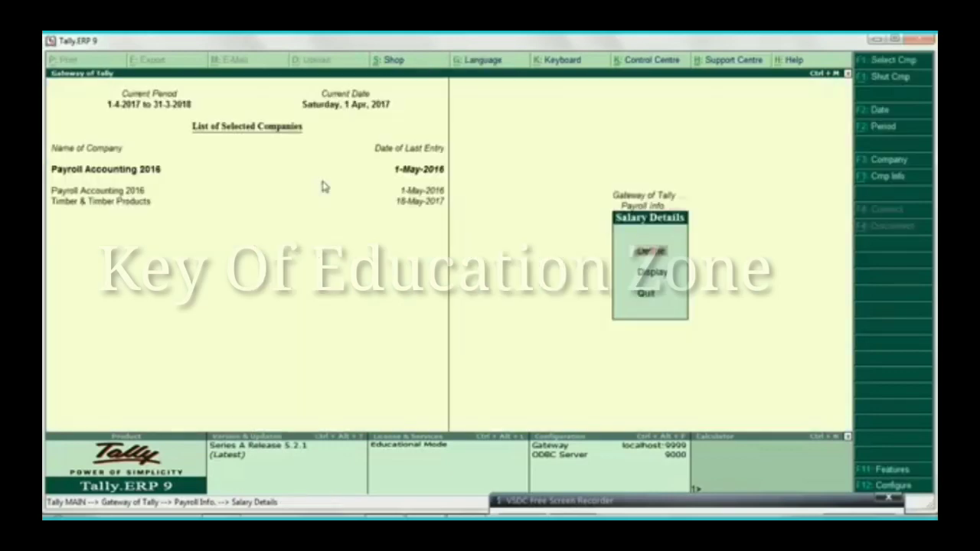
key("Escape")
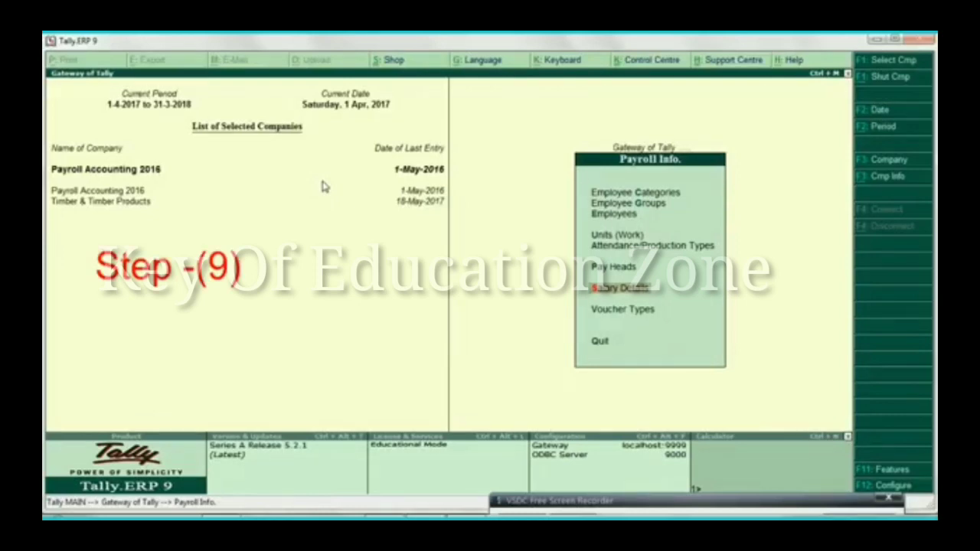
key("Escape")
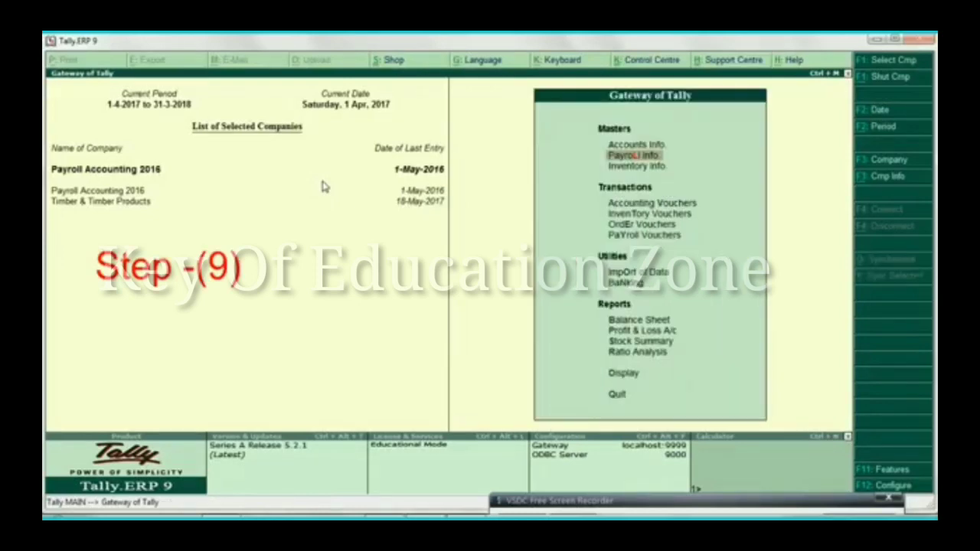
Open Payroll Vouchers and bring up Attendance Auto Fill for a new attendance voucher.
key("Down")
key("Down")
key("Down")
key("Down")
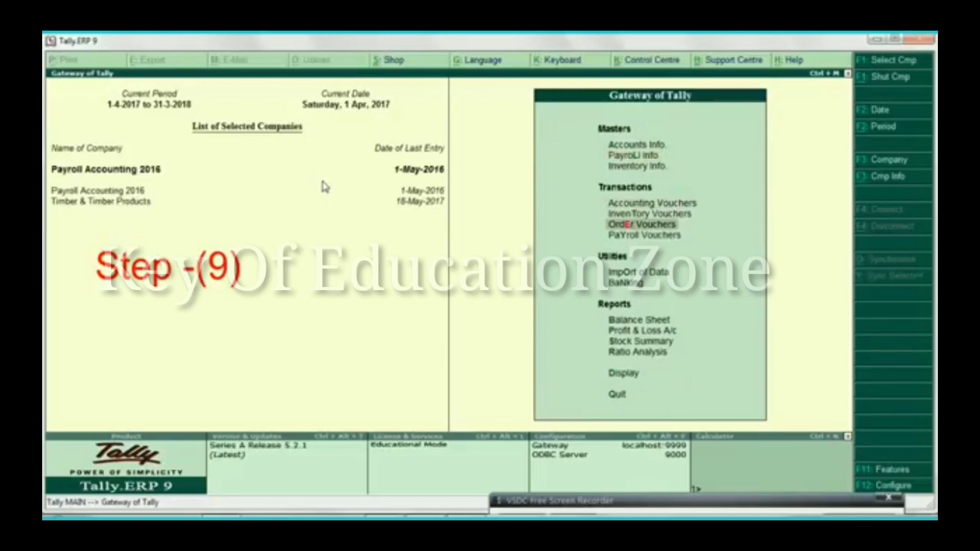
key("Down")
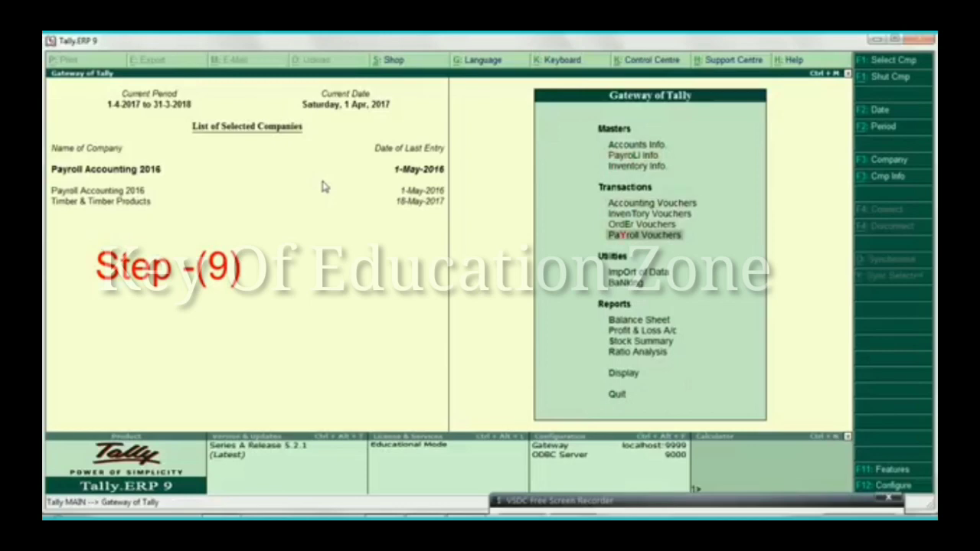
key("Return")
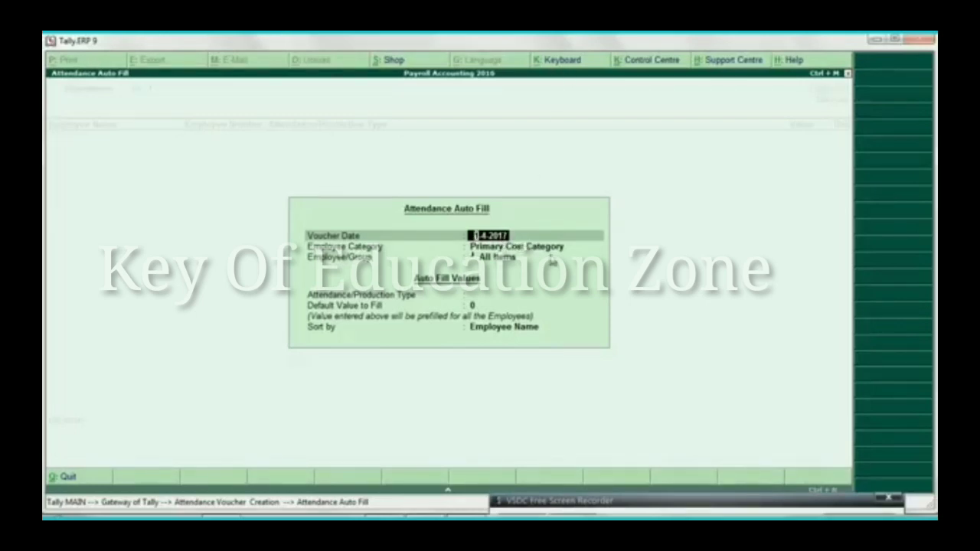
Auto-fill attendance dated 1-4-2017 for Payroll Management, All Items, type Absent, default value 0, sorted by Employee Name.
key("Return")
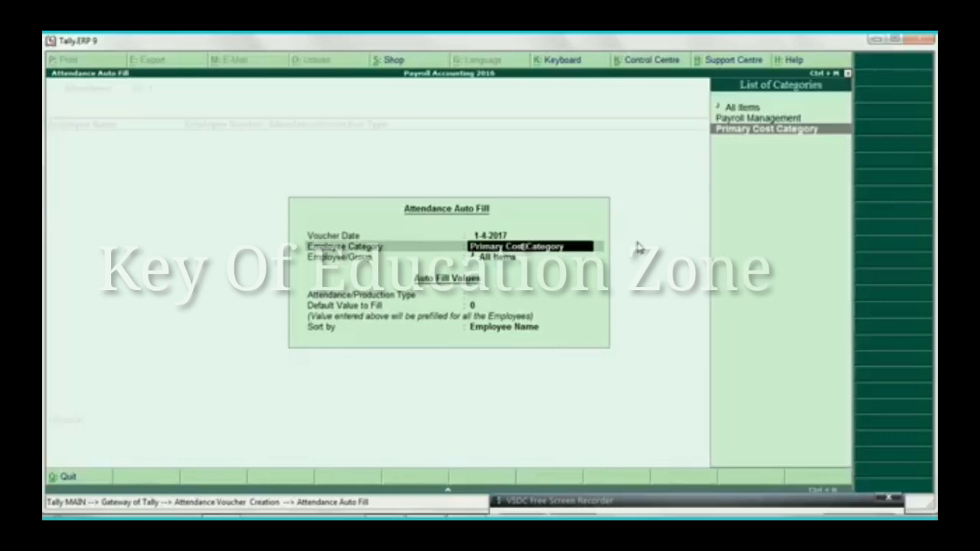
key("Up")
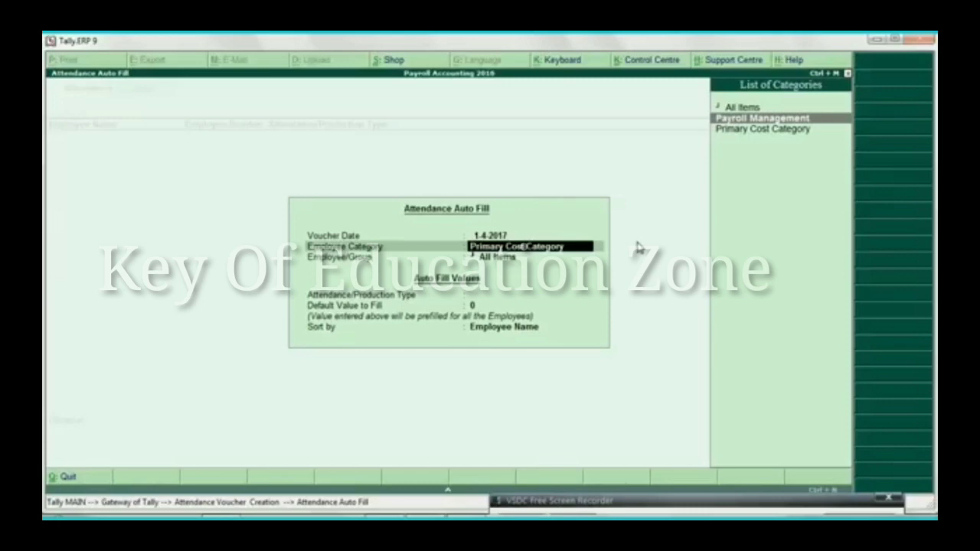
key("Return")
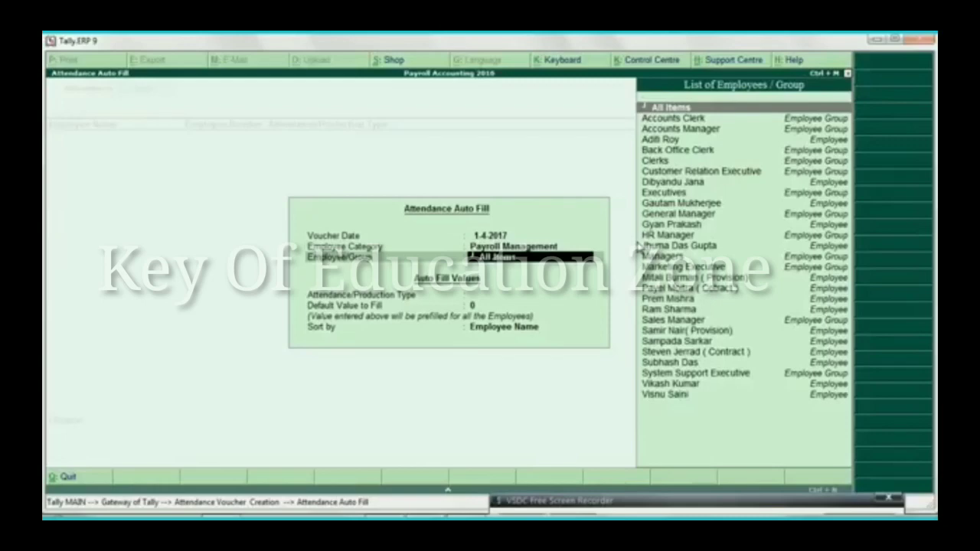
key("Return")
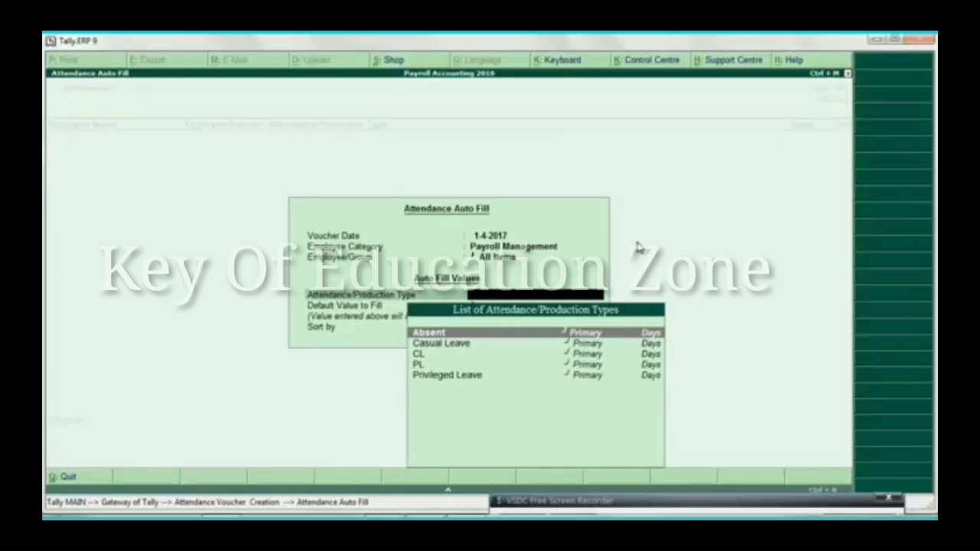
key("Down")
key("Up")
key("Return")
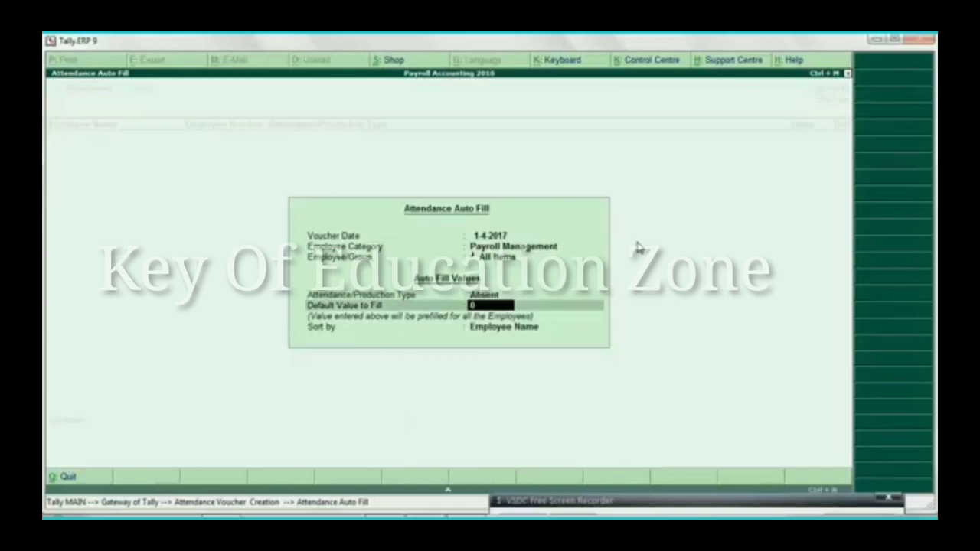
key("Return")
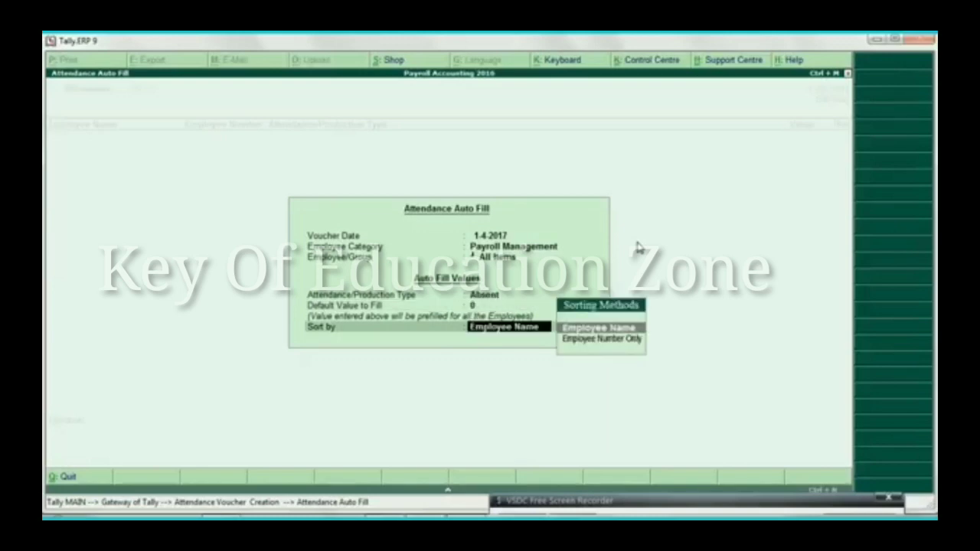
key("Return")
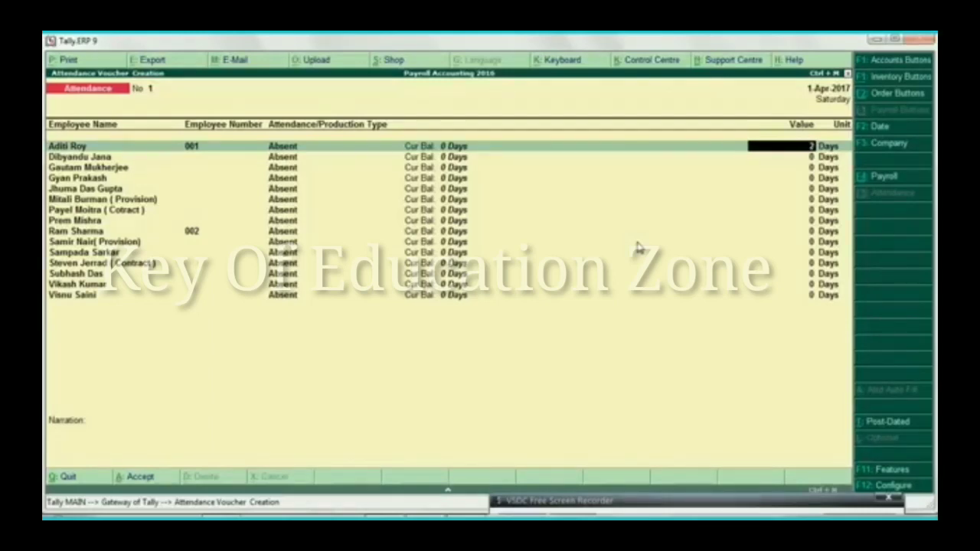
Enter absent days of 2 for the first employee, 8 for the second, and 4 each for the fourth, fifth and seventh.
key("Return")
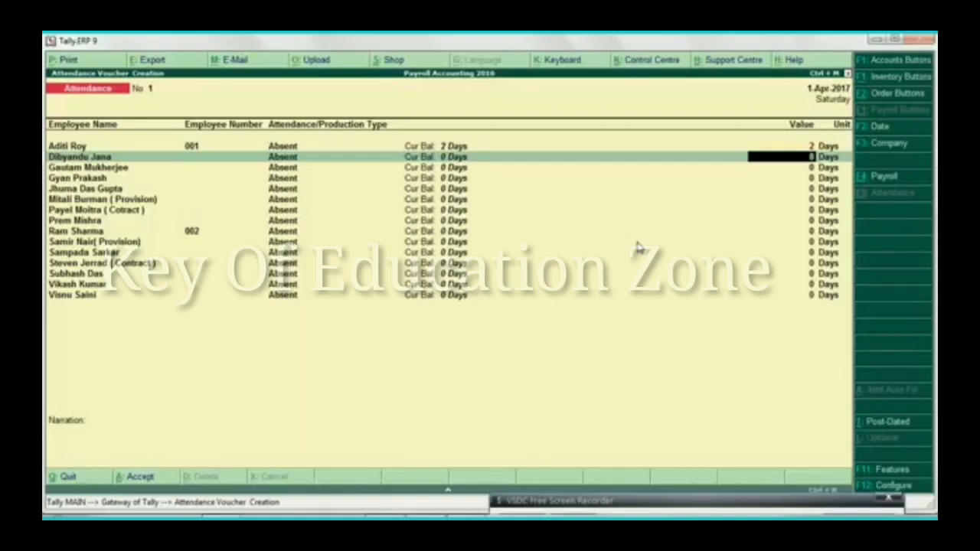
key("Return")
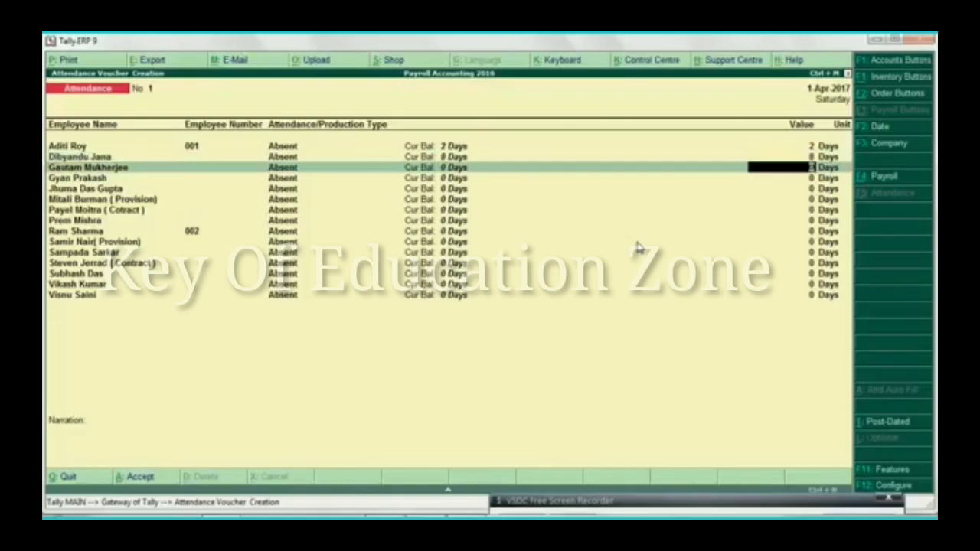
key("Return")
type("4")
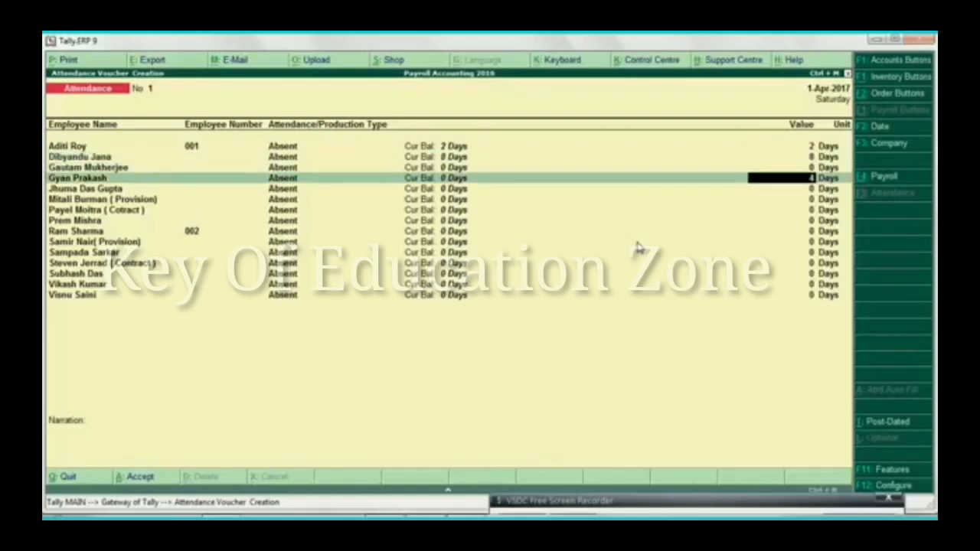
key("Return")
type("4")
key("Return")
key("Return")
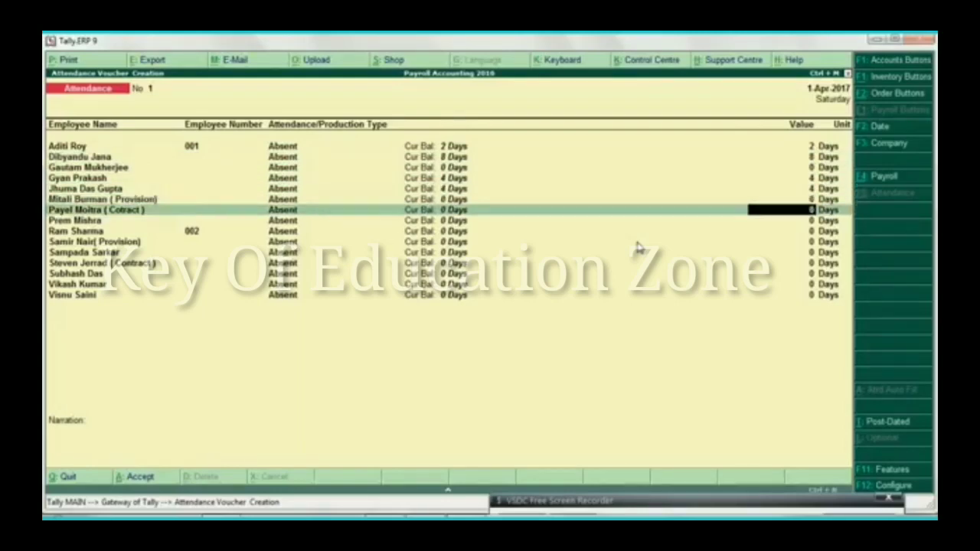
type("4")
key("Return")
Keep 0 absent days for the remaining employees and complete the attendance voucher with an empty narration.
key("Return")
key("Return")
key("Return")
key("Return")
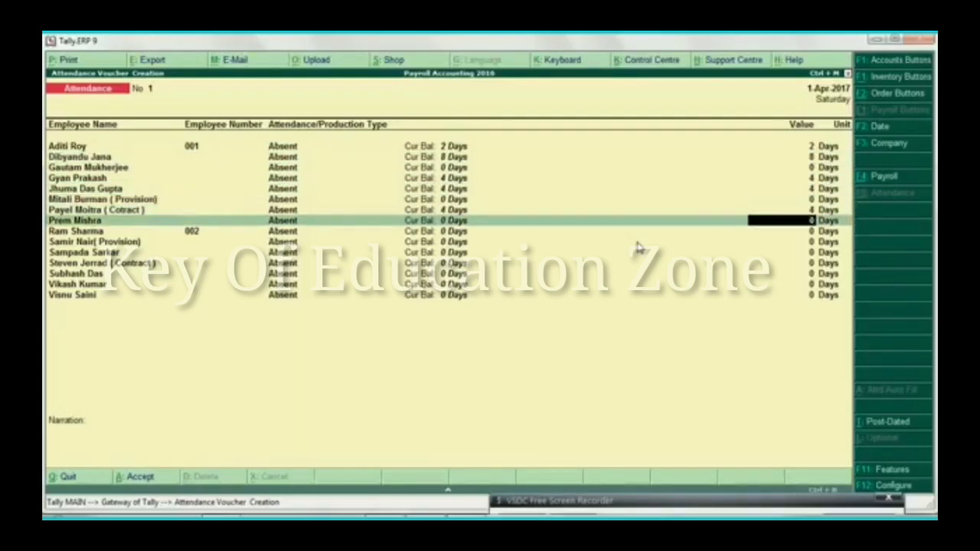
key("Return")
key("Return")
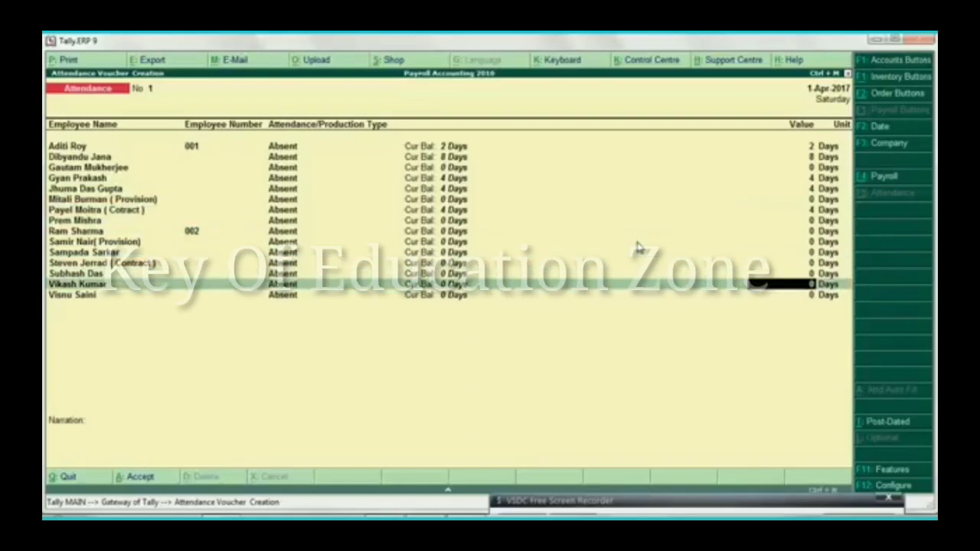
key("Return")
key("Return")
key("Return")
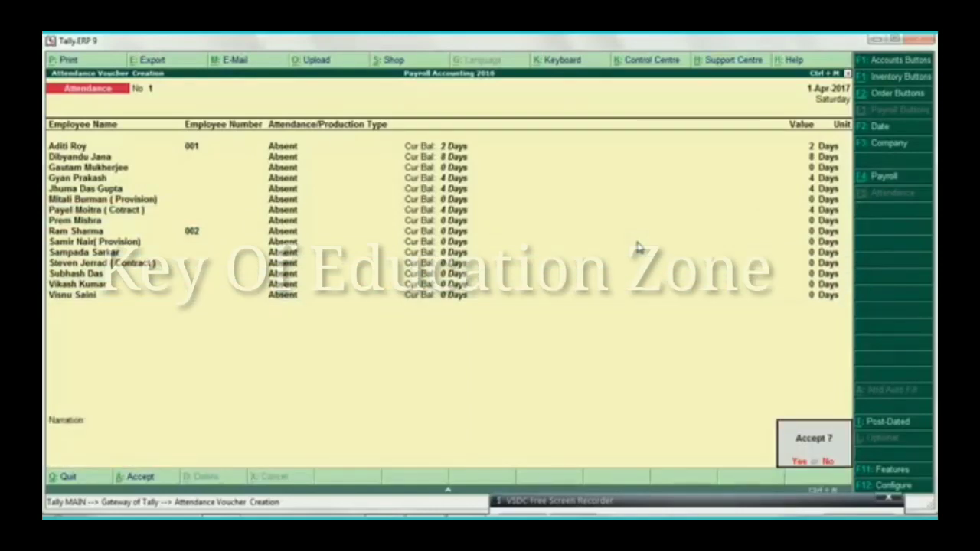
Decline saving the attendance voucher and quit to the Gateway of Tally.
key("n")
key("Escape")
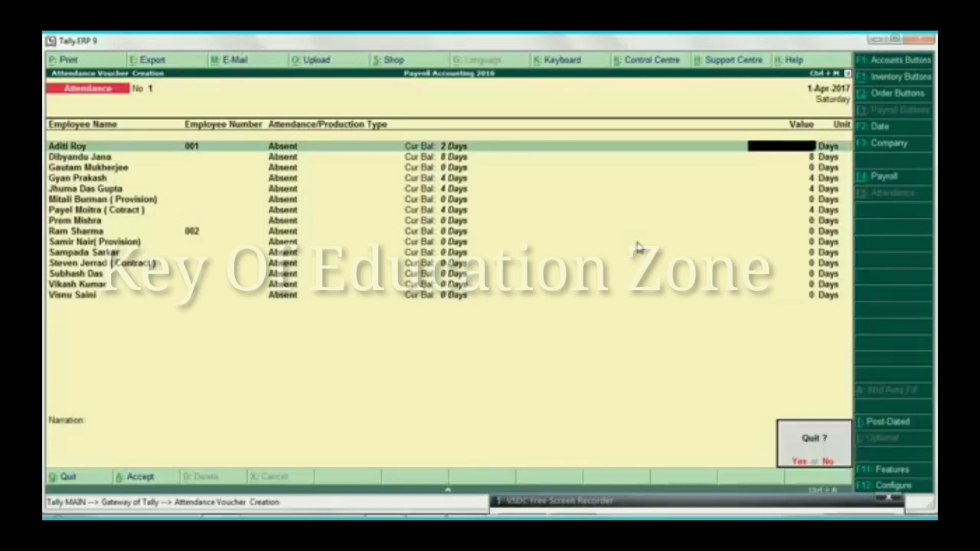
key("y")
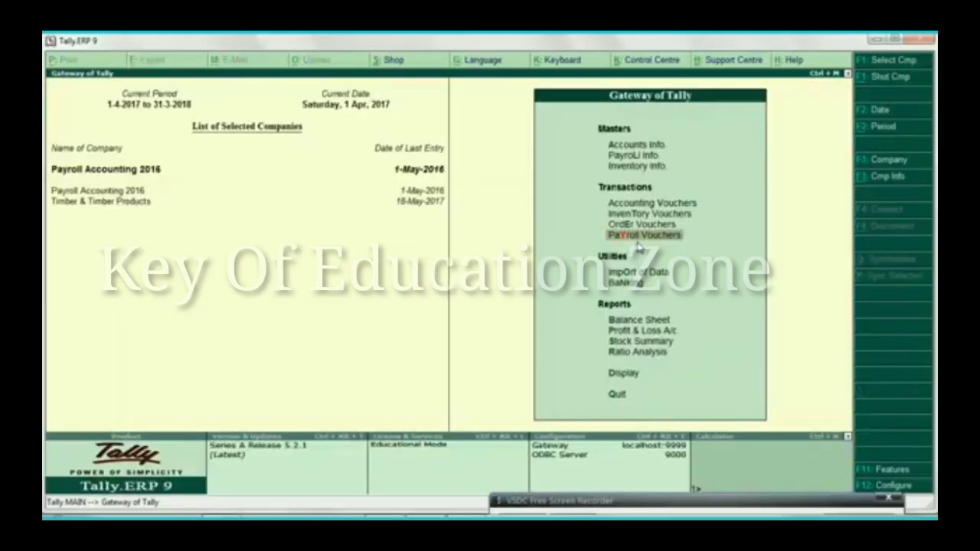
Open Payroll Vouchers, switch to a Payroll voucher and bring up Payroll Auto Fill.
key("Up")
key("Down")
key("Return")
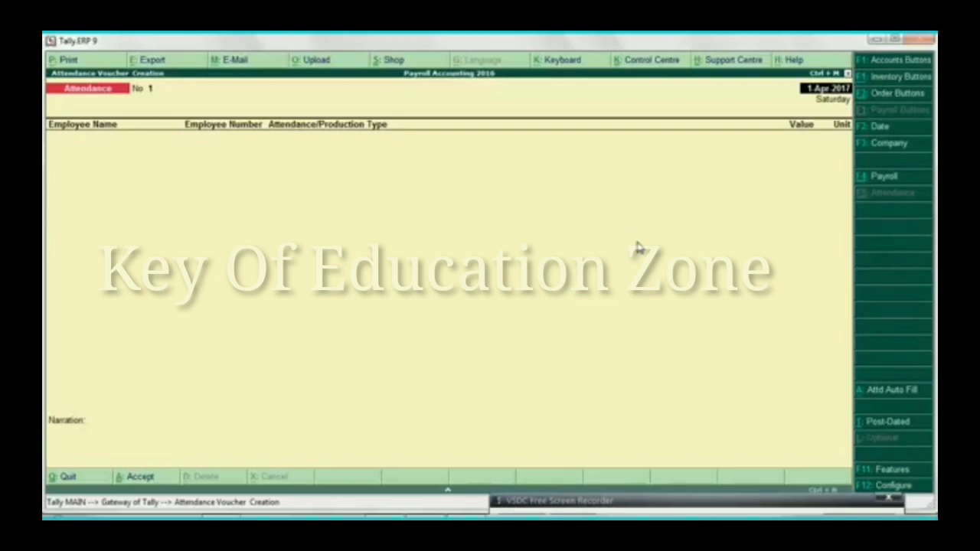
key("ctrl+F4")
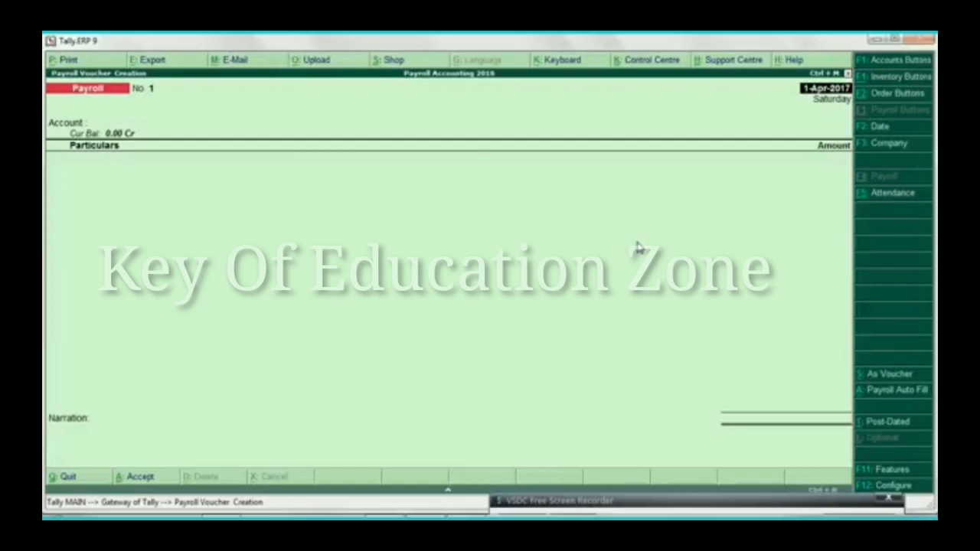
key("ctrl+f")
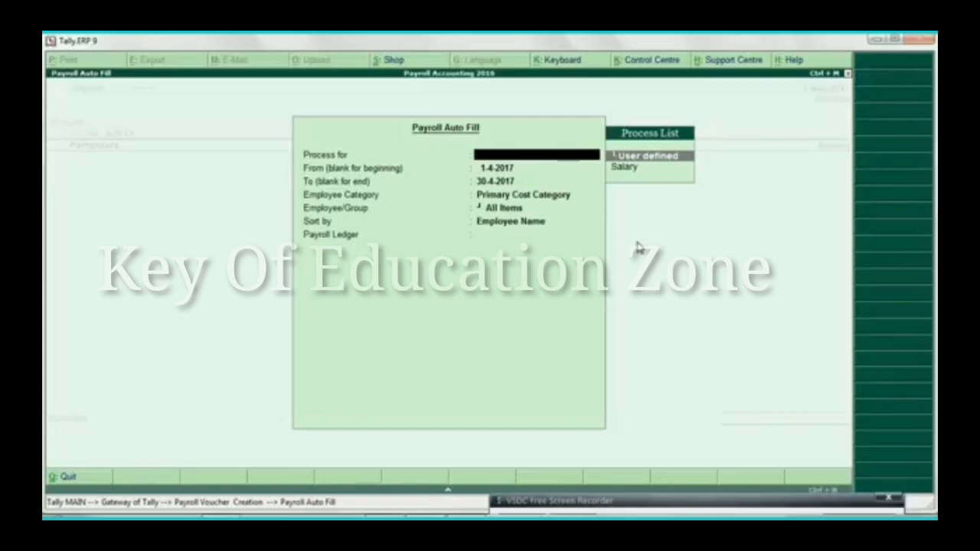
Set the payroll auto fill to process Salary from 1-4-2017 to 1-5-2017.
key("Down")
key("Return")
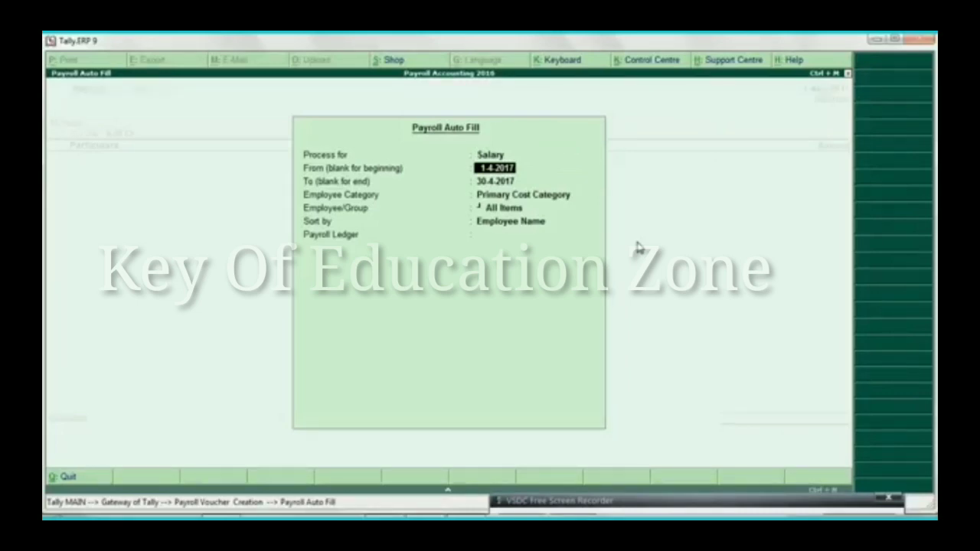
key("Return")
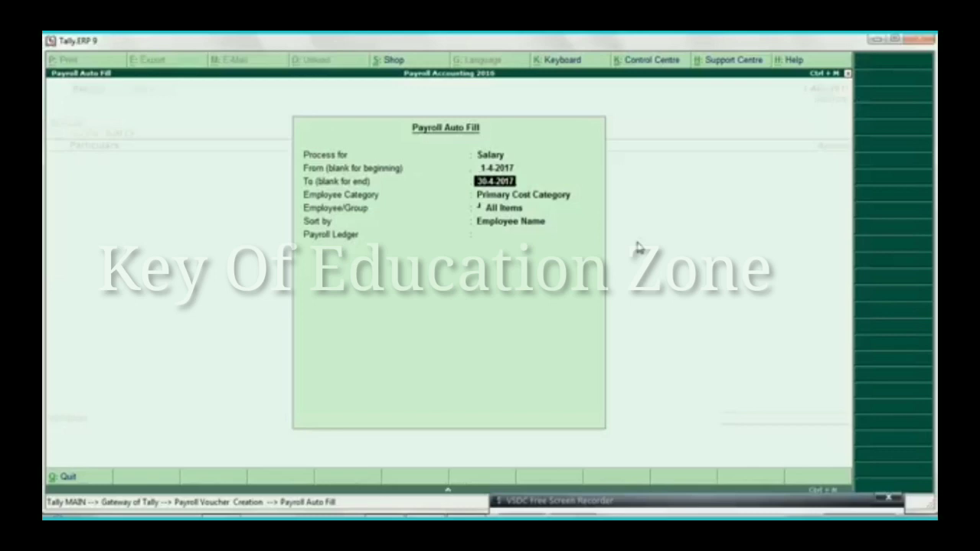
key("BackSpace")
key("BackSpace")
key("BackSpace")
key("BackSpace")
key("BackSpace")
key("BackSpace")
key("BackSpace")
key("BackSpace")
key("BackSpace")
type("1-5")
key("Return")
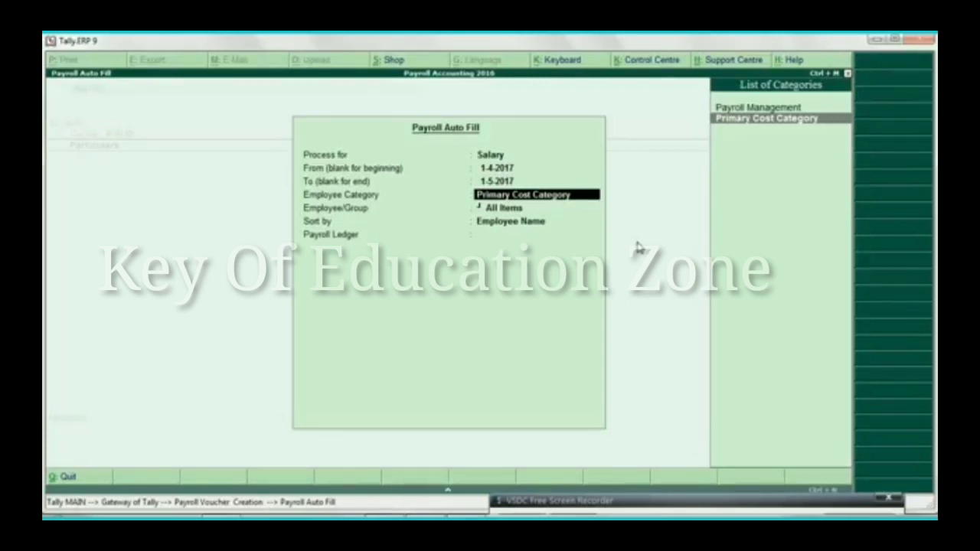
Auto-fill the payroll voucher for category Payroll Management, All Items, sorted by Employee Name, with payroll ledger Salary Payable, keeping the pay-period narration.
key("Up")
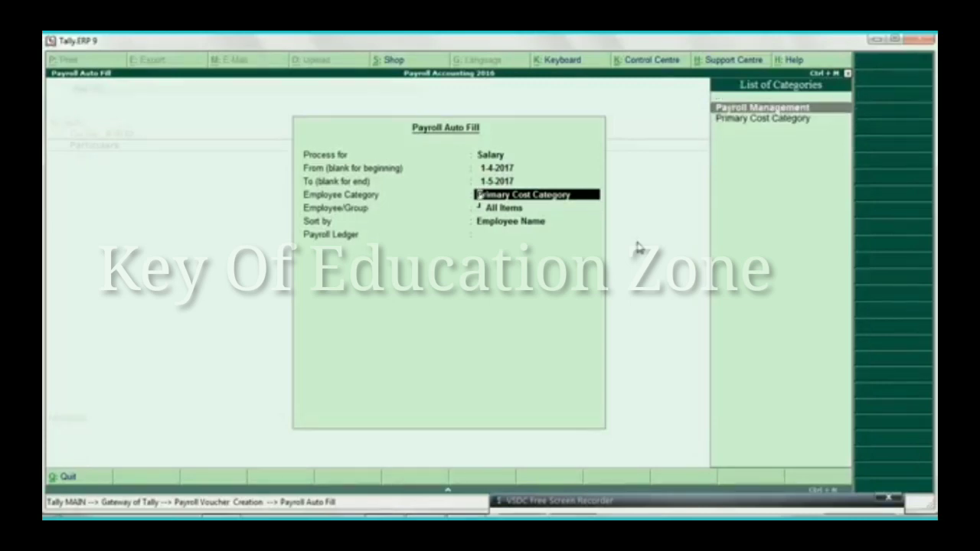
key("Return")
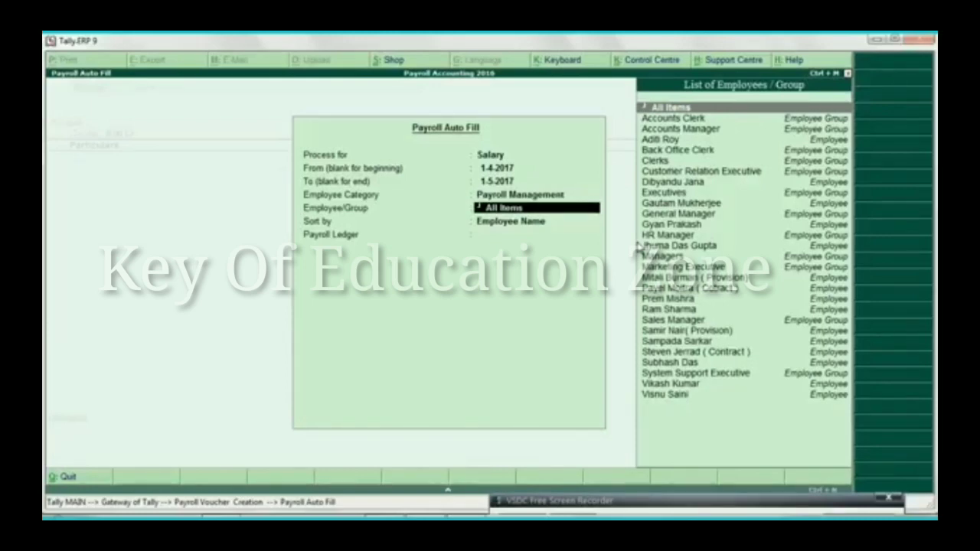
key("Return")
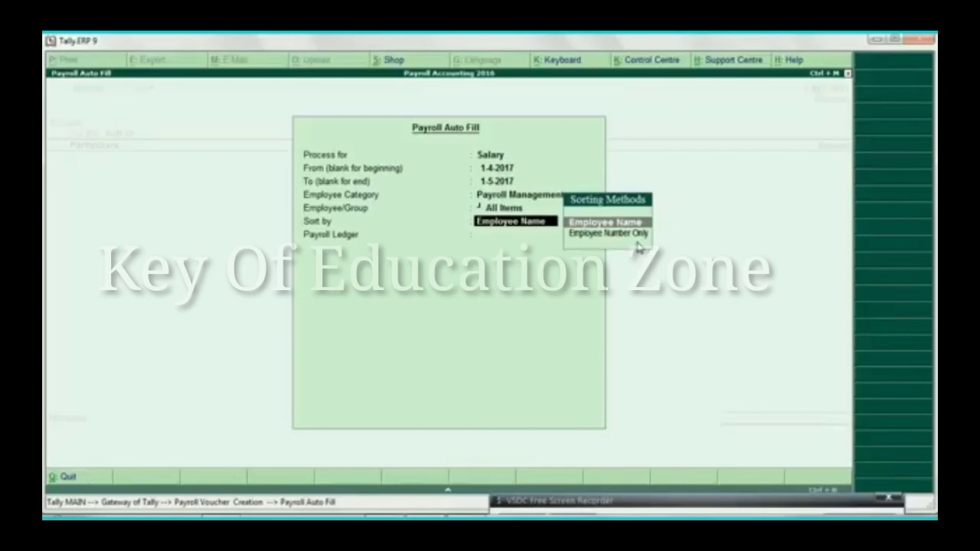
key("Return")
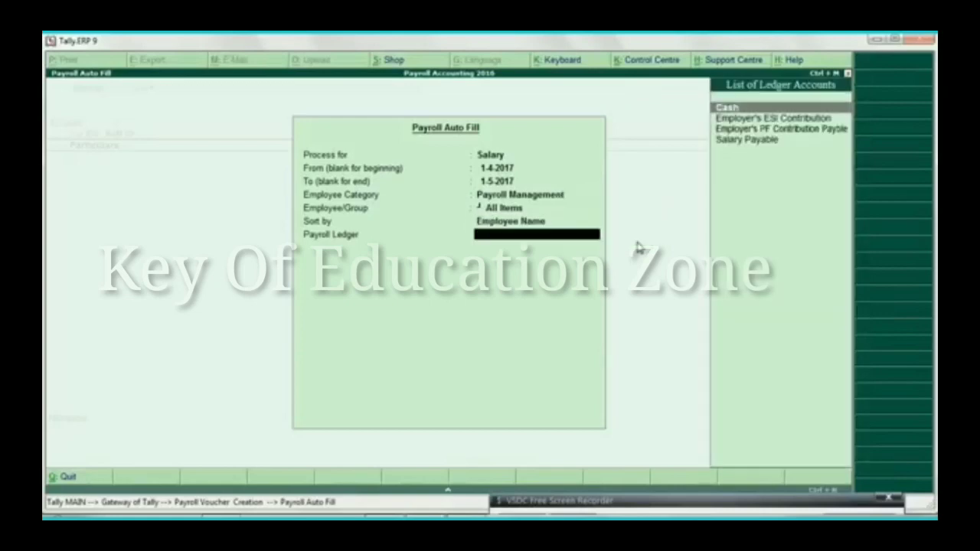
key("Down")
key("Down")
key("Down")
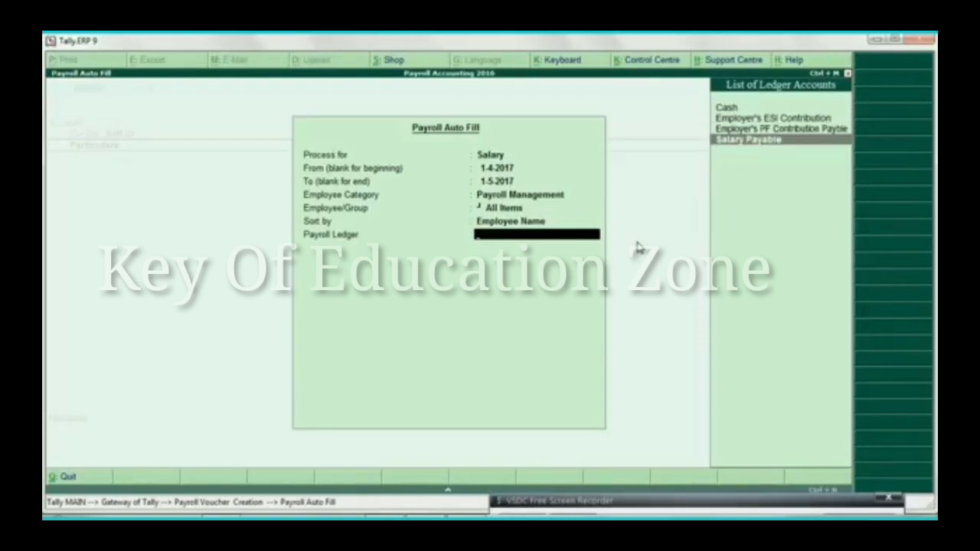
key("Return")
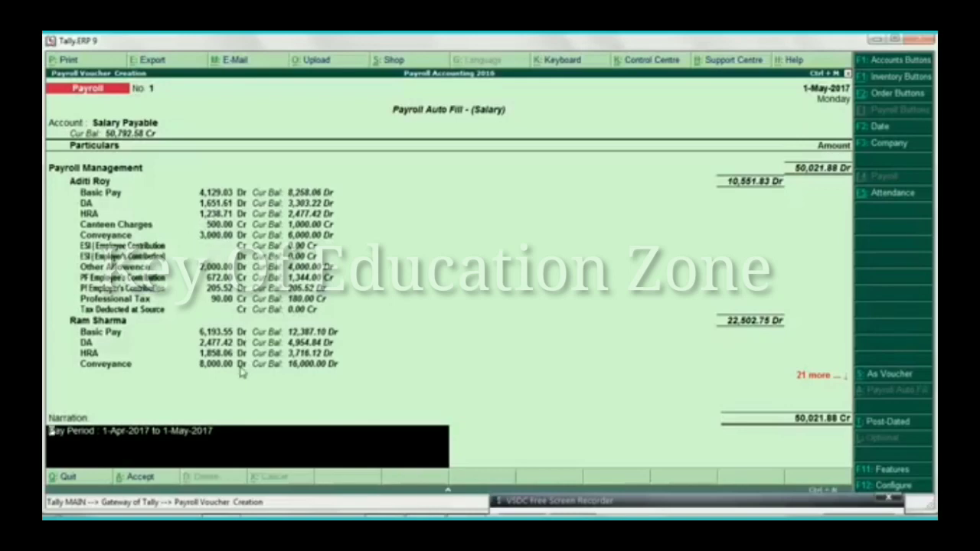
key("Return")
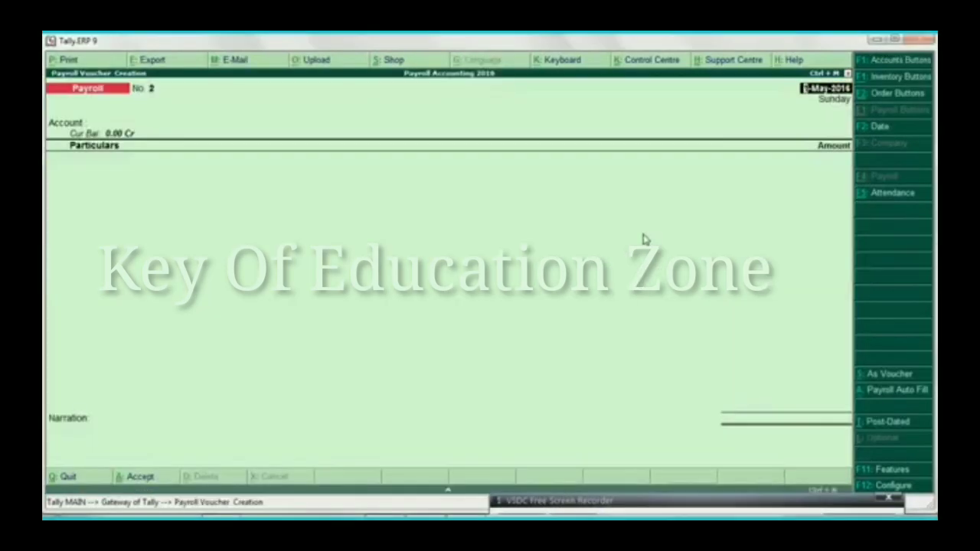
Switch to a Payment voucher and bring up its payroll auto fill form.
key("F4")
key("F5")
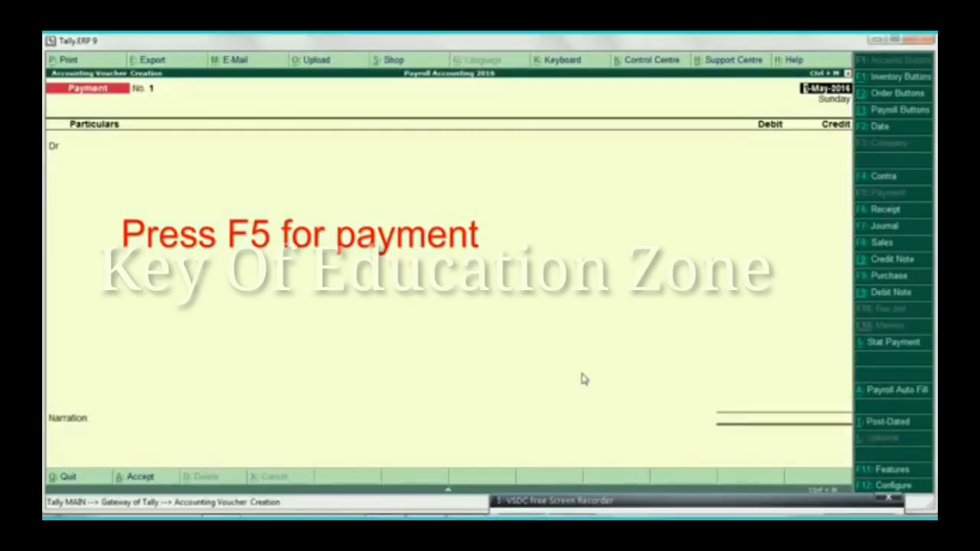
key("Return")
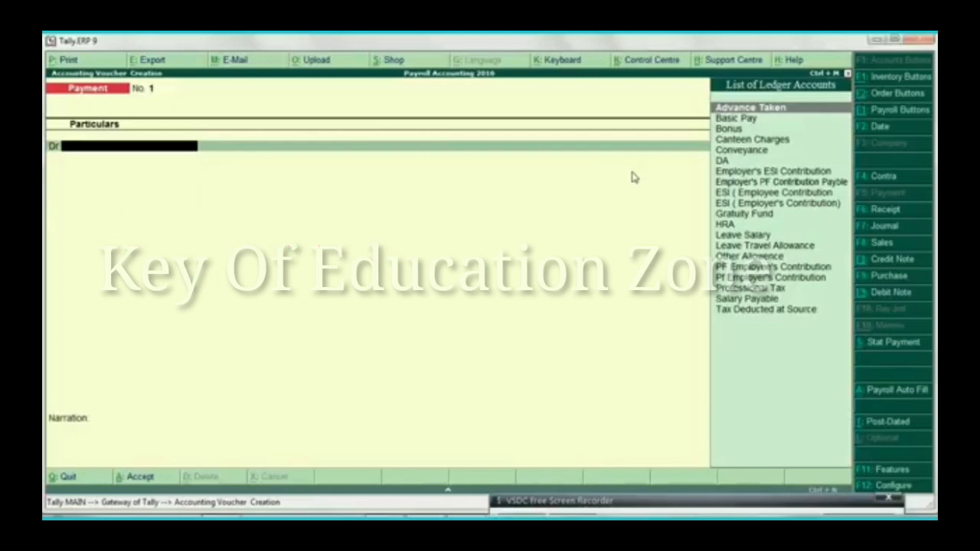
key("alt+a")
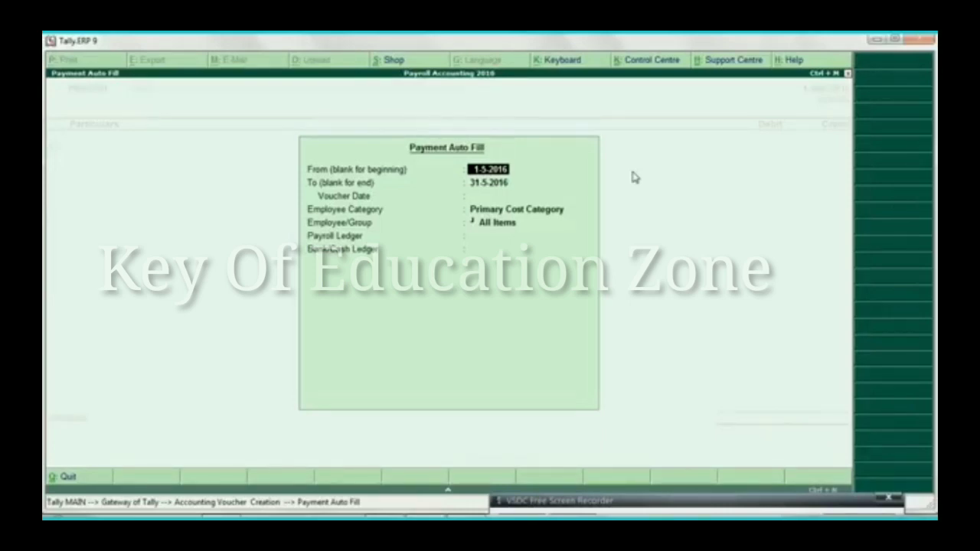
Set the payment auto fill to 1-5-2016 through 31-5-2016, voucher date 31-5-2016, category Payroll Management and All Items.
key("Return")
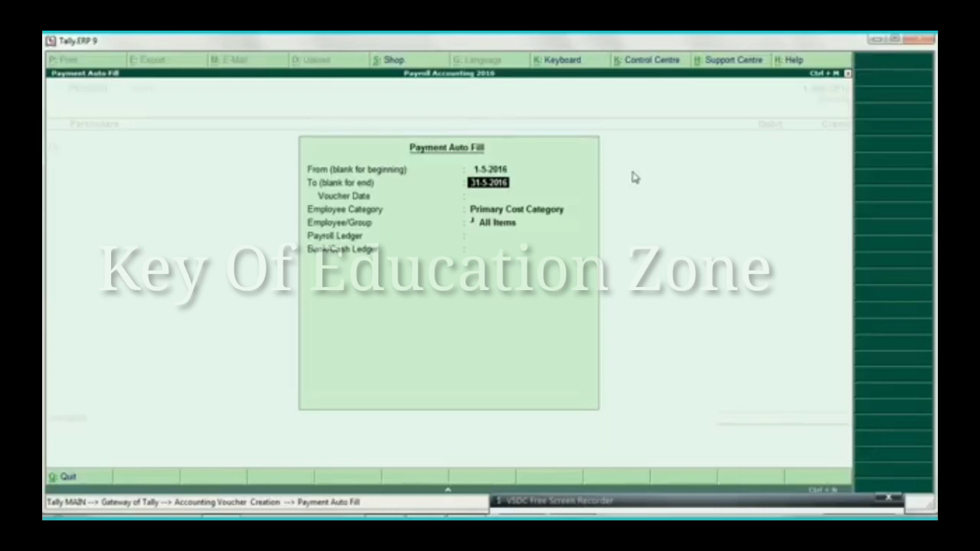
key("Return")
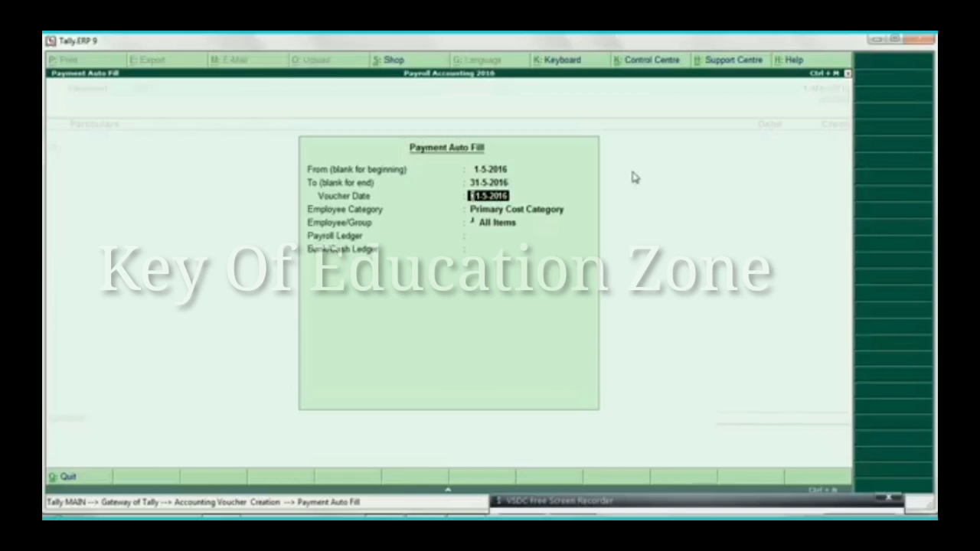
key("Return")
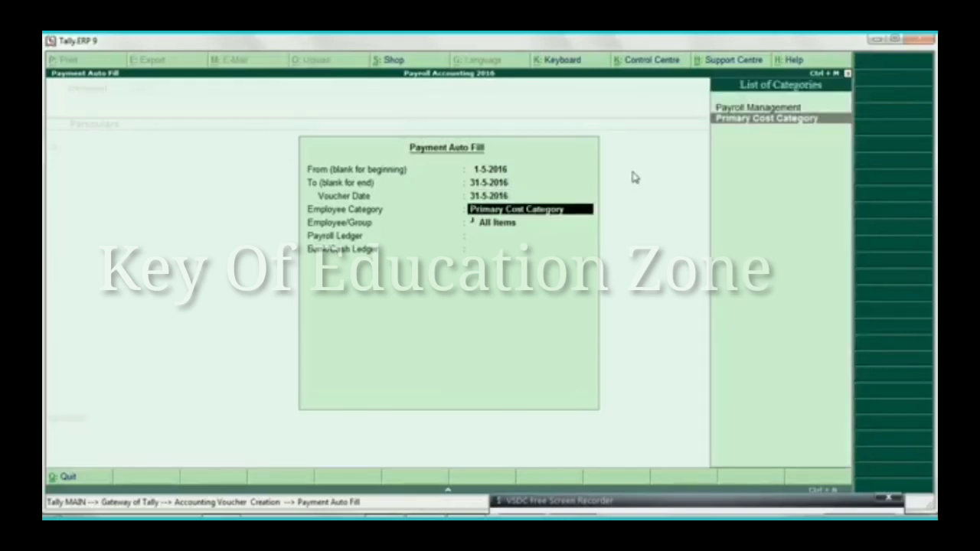
key("Up")
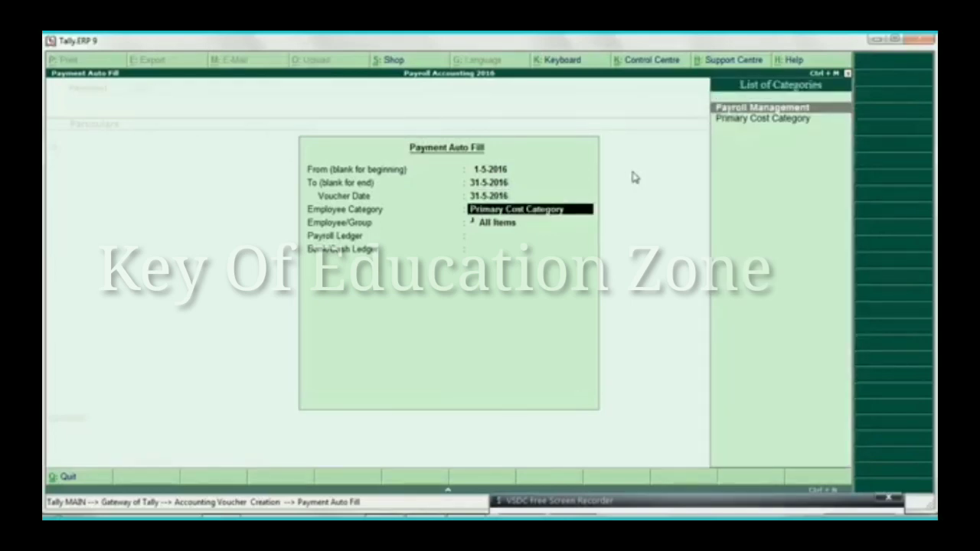
key("Return")
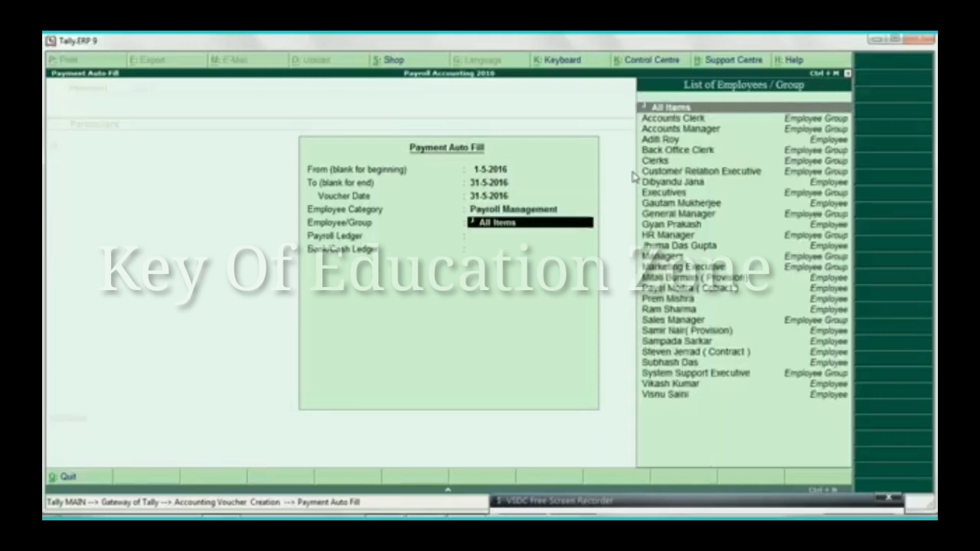
key("Return")
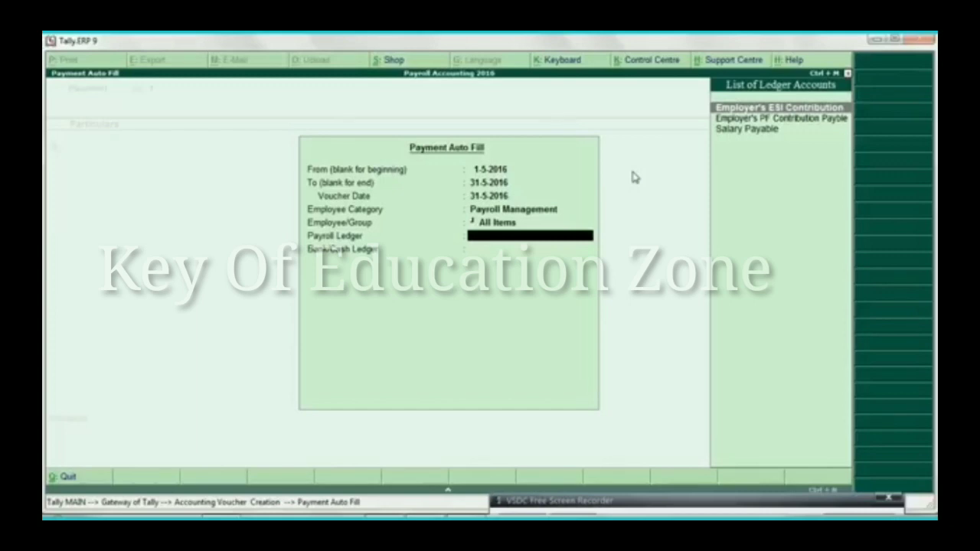
Fill the salary payment using payroll ledger Salary Payable and Cash, including employees with banking details set to Yes.
key("Down")
key("Down")
key("Return")
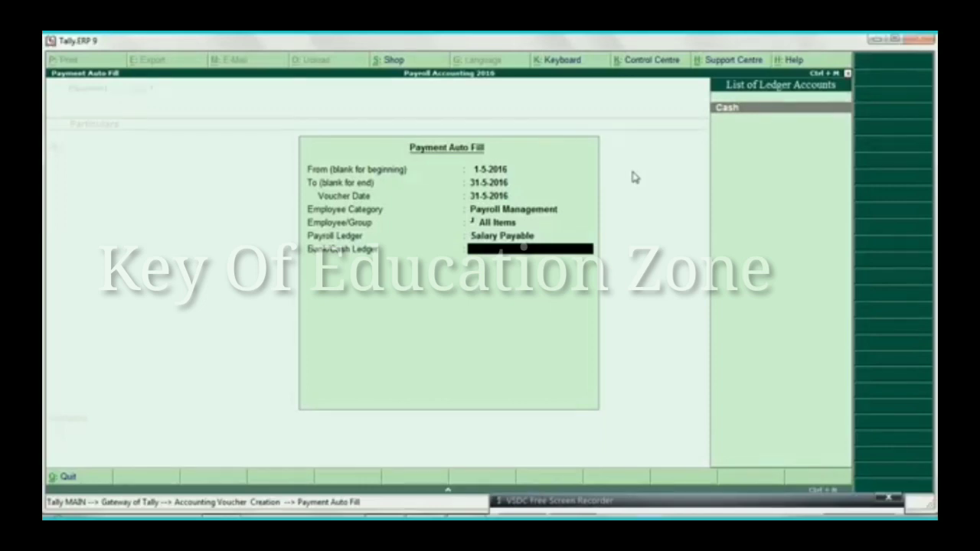
key("Return")
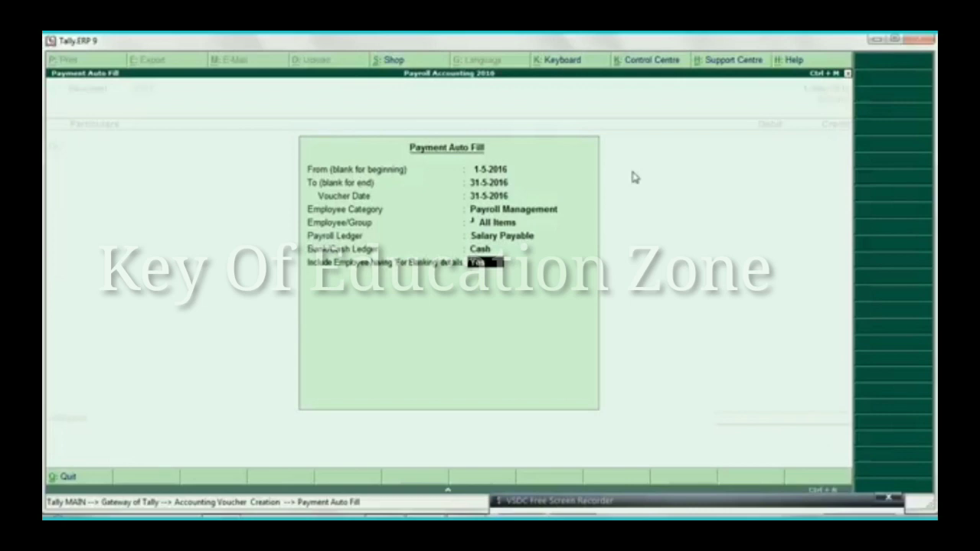
key("Return")
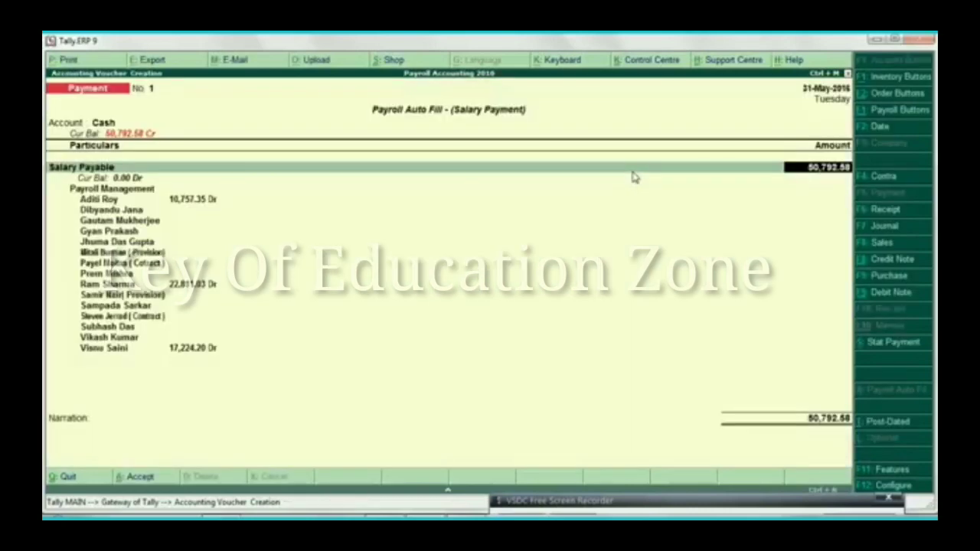